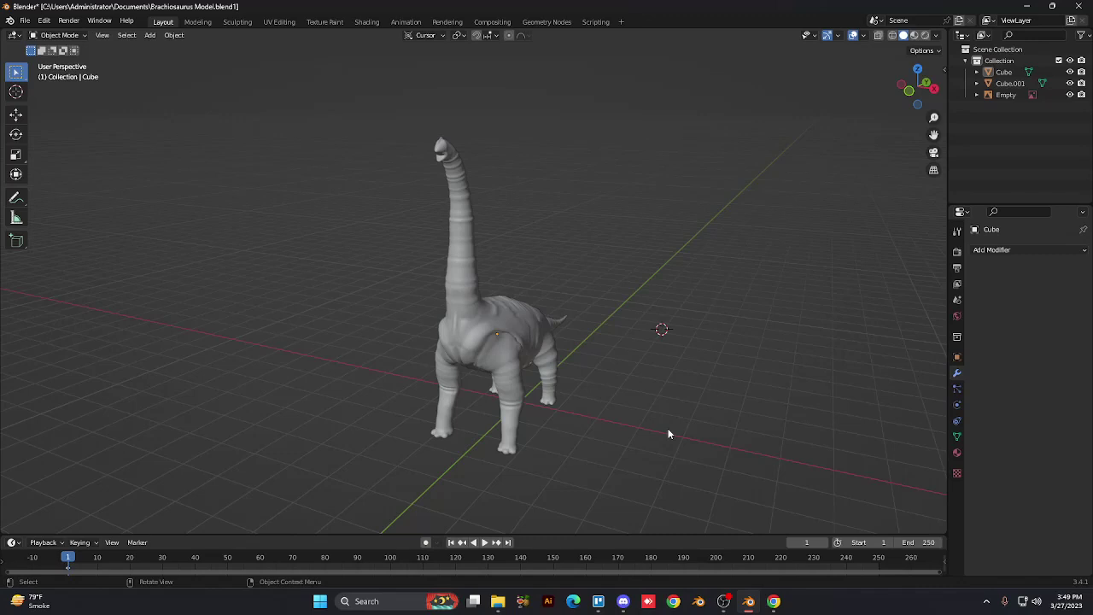
# Step: Apply flat shading to the dinosaur's body mesh
pyautogui.scroll(2, 669, 434)
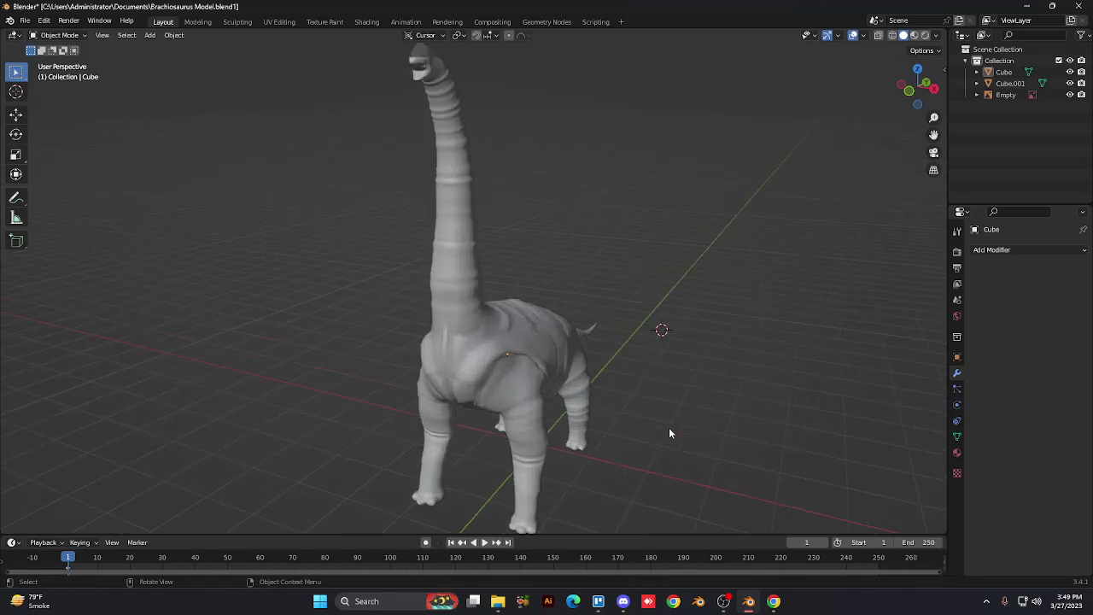
pyautogui.moveTo(670, 433); pyautogui.dragTo(669, 433, button='middle')
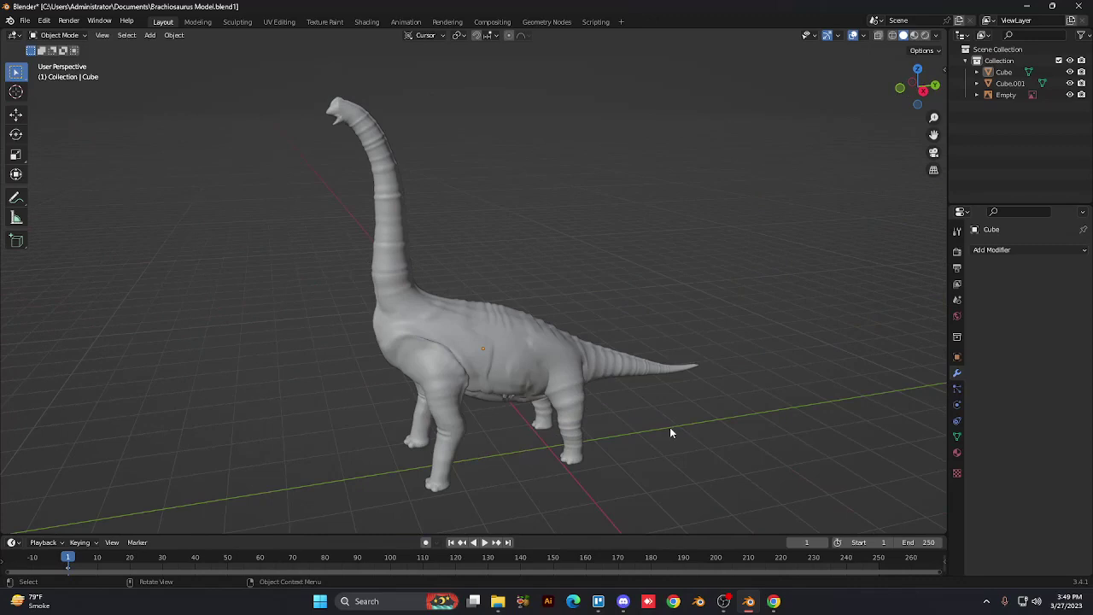
pyautogui.moveTo(401, 319); pyautogui.dragTo(402, 319, button='middle')
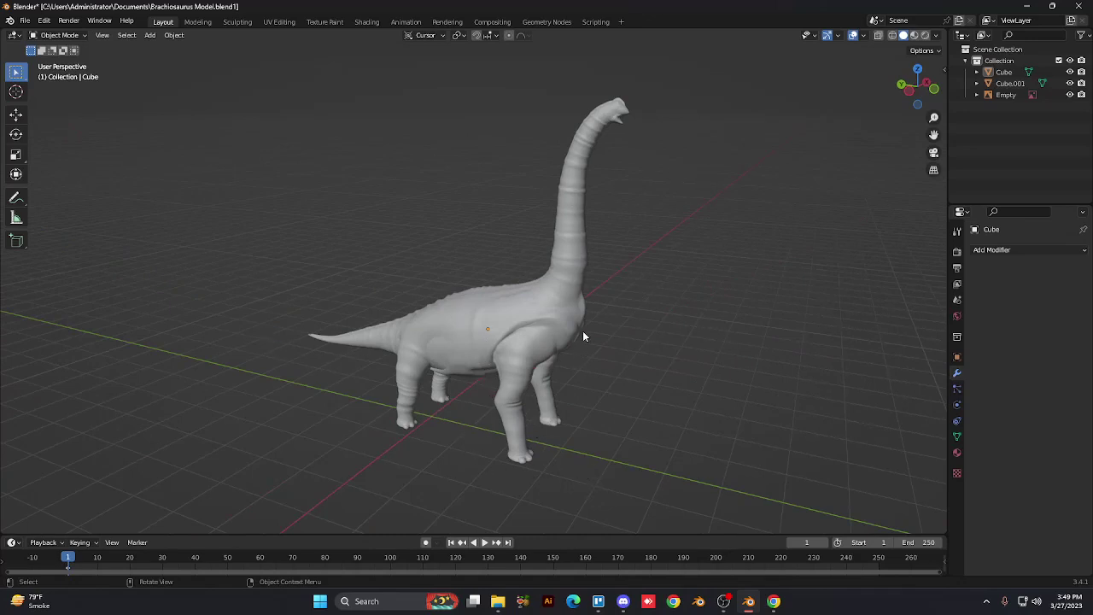
pyautogui.moveTo(583, 334); pyautogui.dragTo(583, 335, button='middle')
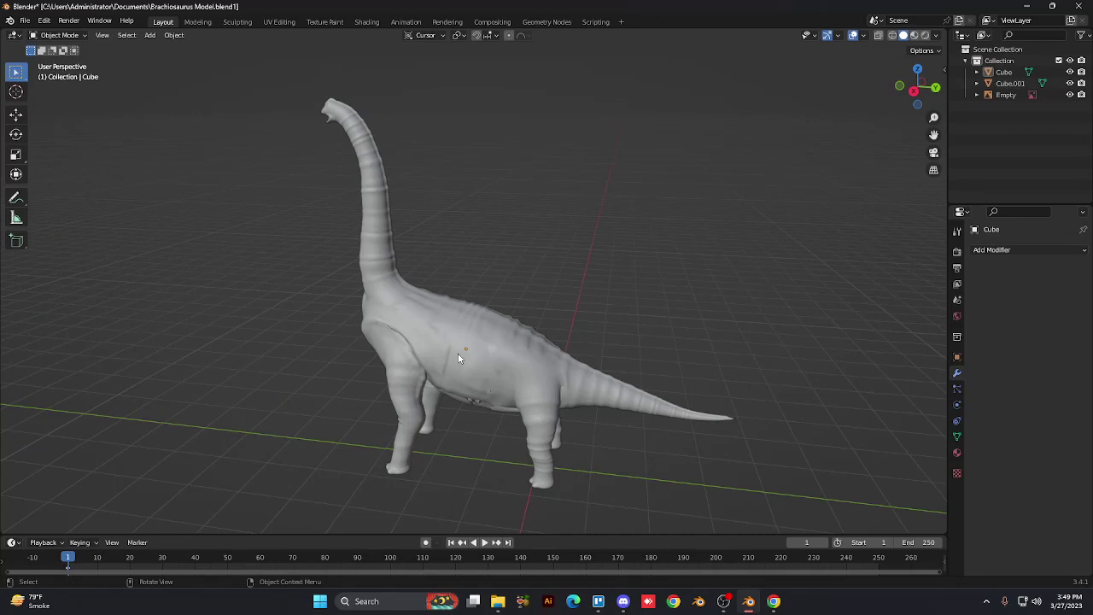
pyautogui.moveTo(459, 358); pyautogui.dragTo(458, 359, button='middle')
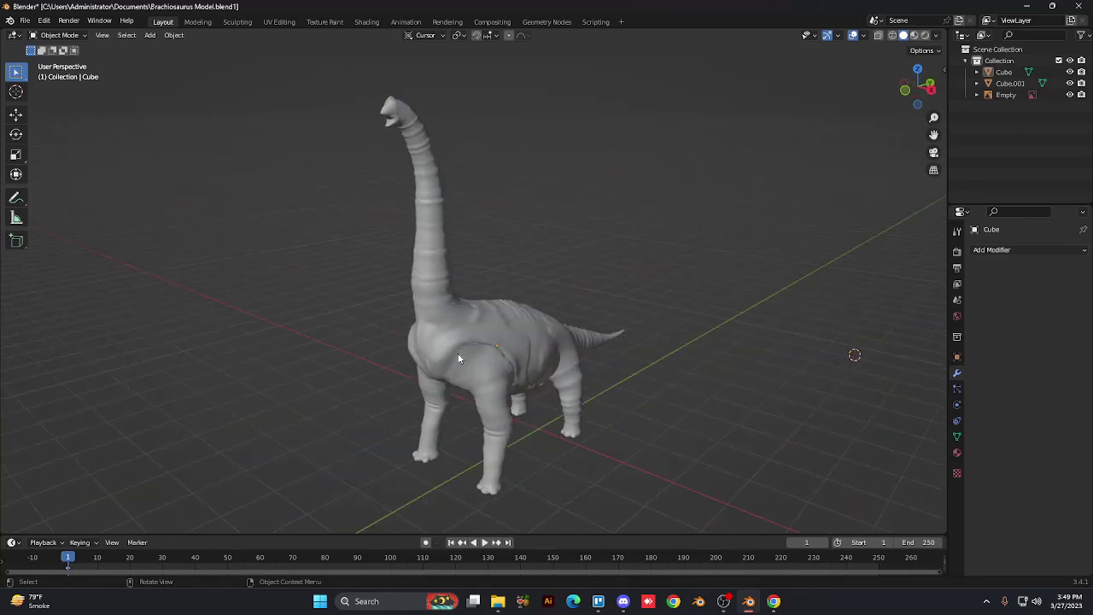
pyautogui.scroll(5, 459, 353)
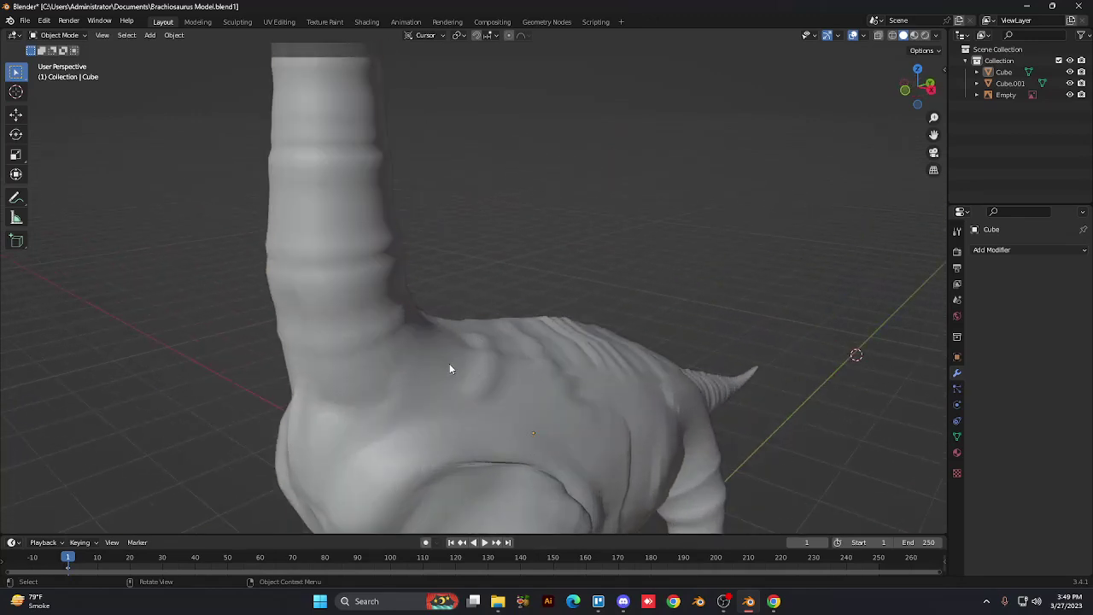
pyautogui.click(449, 365)
pyautogui.rightClick(449, 363)
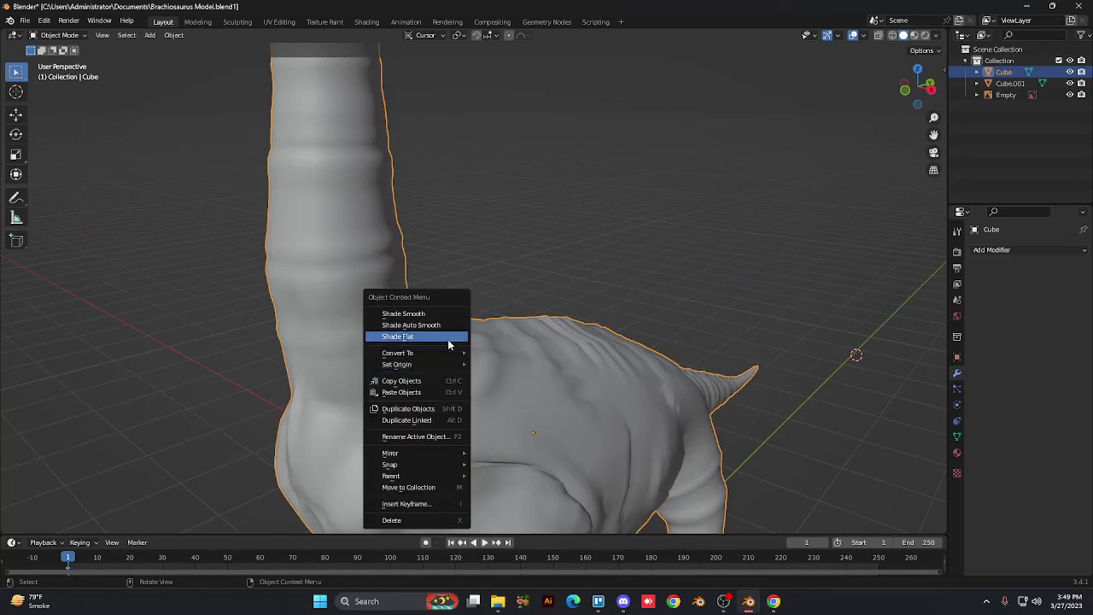
pyautogui.click(448, 339)
# Step: Examine the flat-shaded dinosaur's body, neck and head up close, and clear the selection
pyautogui.scroll(-5, 477, 356)
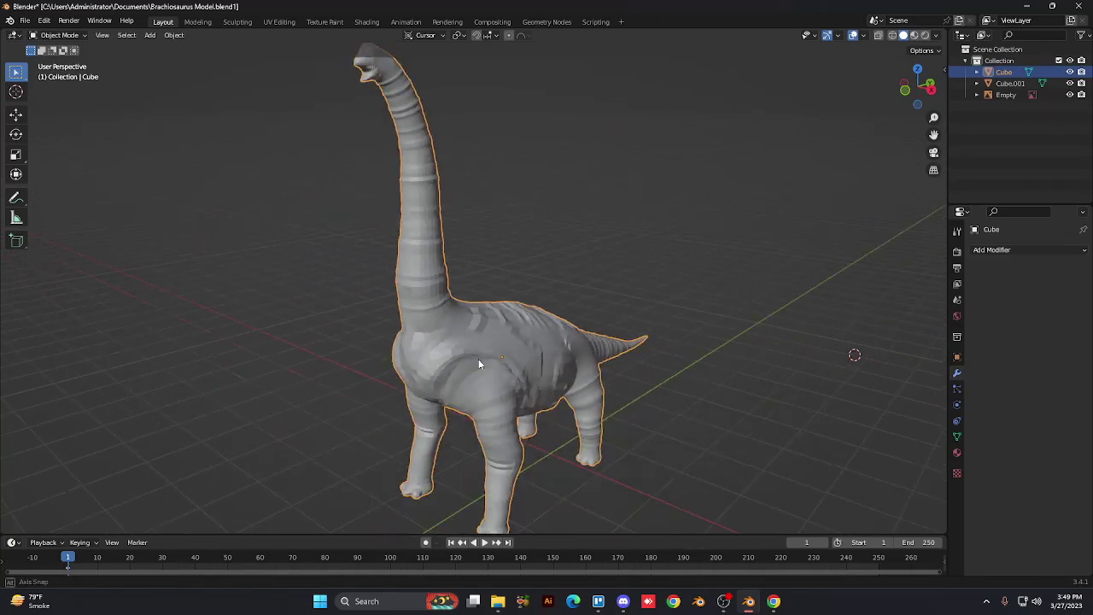
pyautogui.moveTo(479, 359); pyautogui.dragTo(501, 358, button='middle')
pyautogui.scroll(-2, 500, 358)
pyautogui.scroll(5, 501, 358)
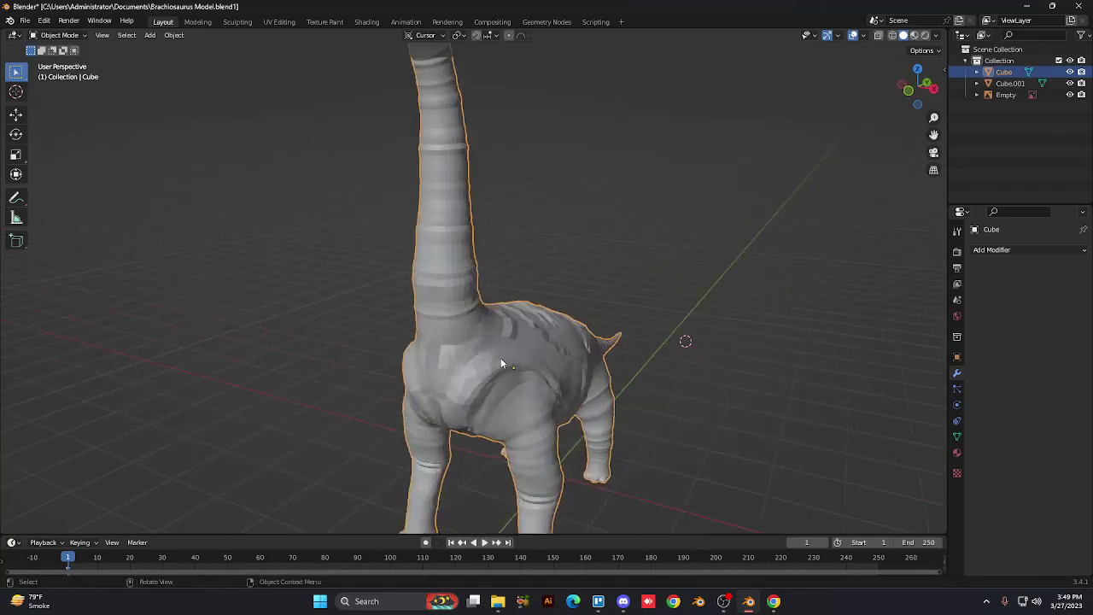
pyautogui.scroll(2, 501, 362)
pyautogui.moveTo(501, 362); pyautogui.dragTo(659, 129, button='middle')
pyautogui.scroll(2, 502, 106)
pyautogui.scroll(-3, 660, 130)
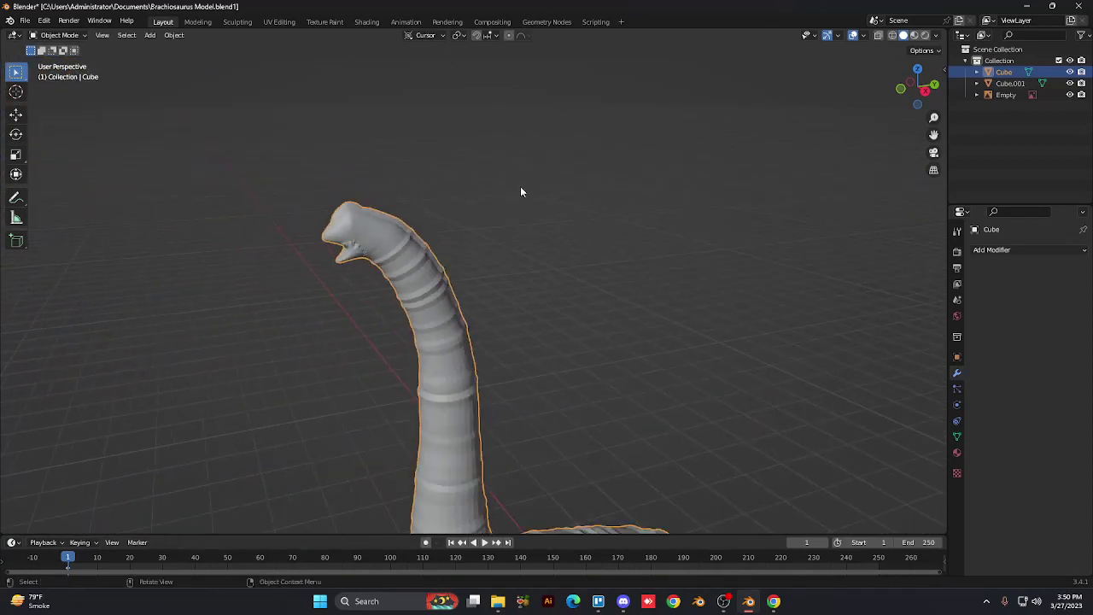
pyautogui.moveTo(488, 256); pyautogui.dragTo(464, 170, button='middle')
pyautogui.click(618, 189)
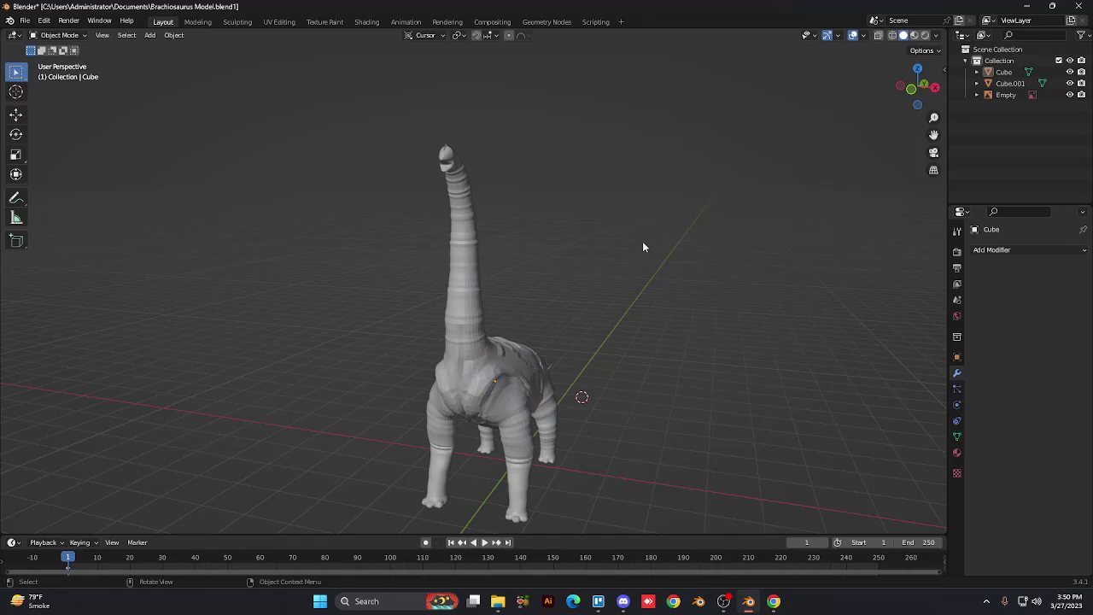
pyautogui.press('shift')
pyautogui.hotkey('shift', '`')
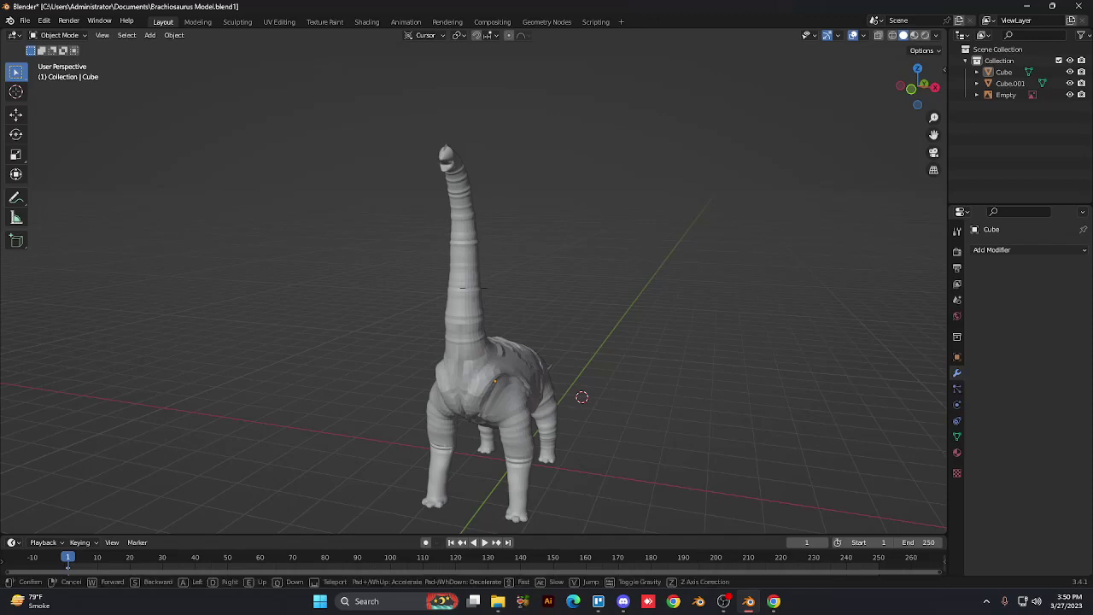
pyautogui.press('w')
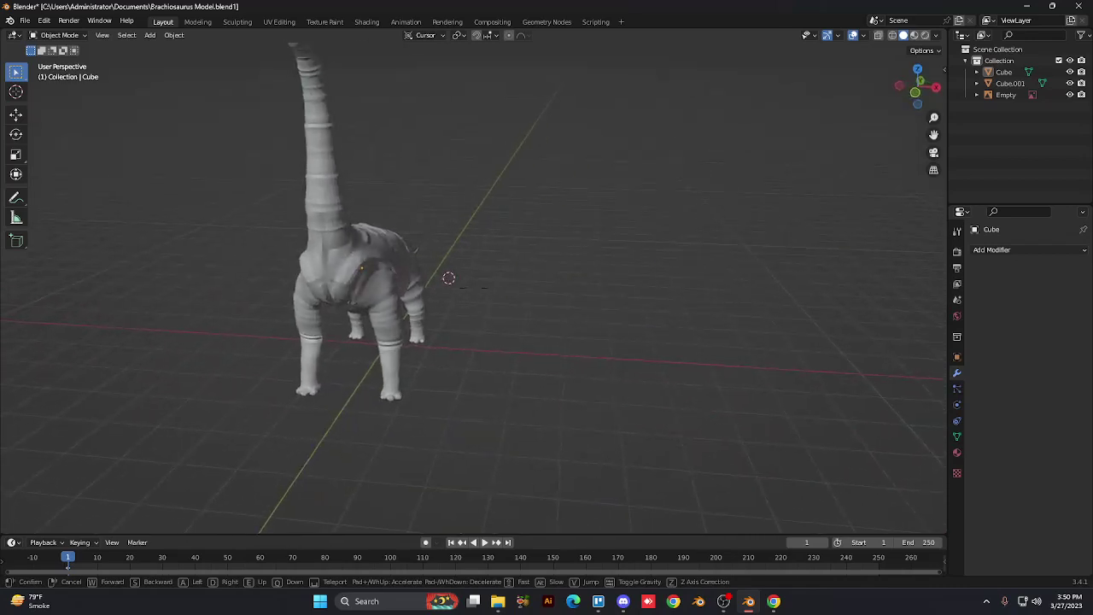
pyautogui.press('Escape')
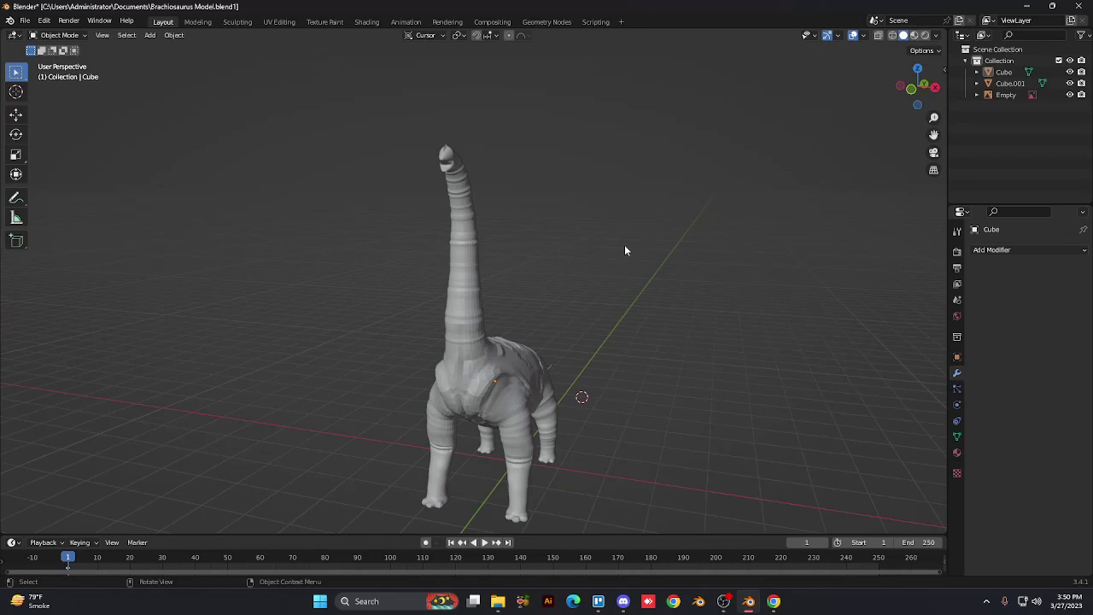
# Step: Move through the scene with Walk Navigation, going forward, backward, sideways, down and up around the dinosaur, and keep the final view
pyautogui.press('shift')
pyautogui.hotkey('shift', '`')
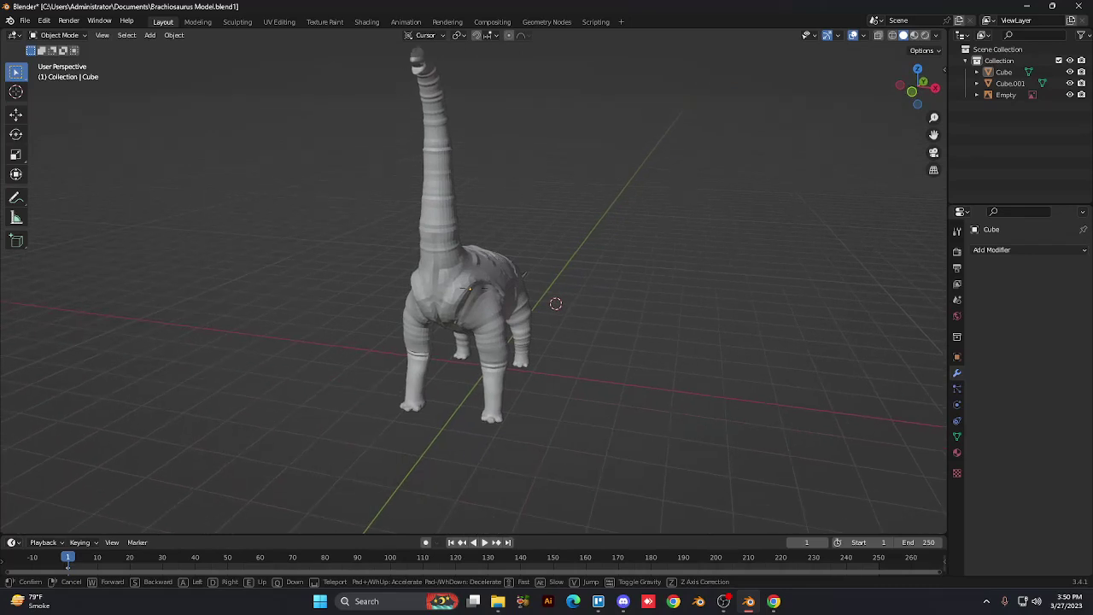
pyautogui.press('w')
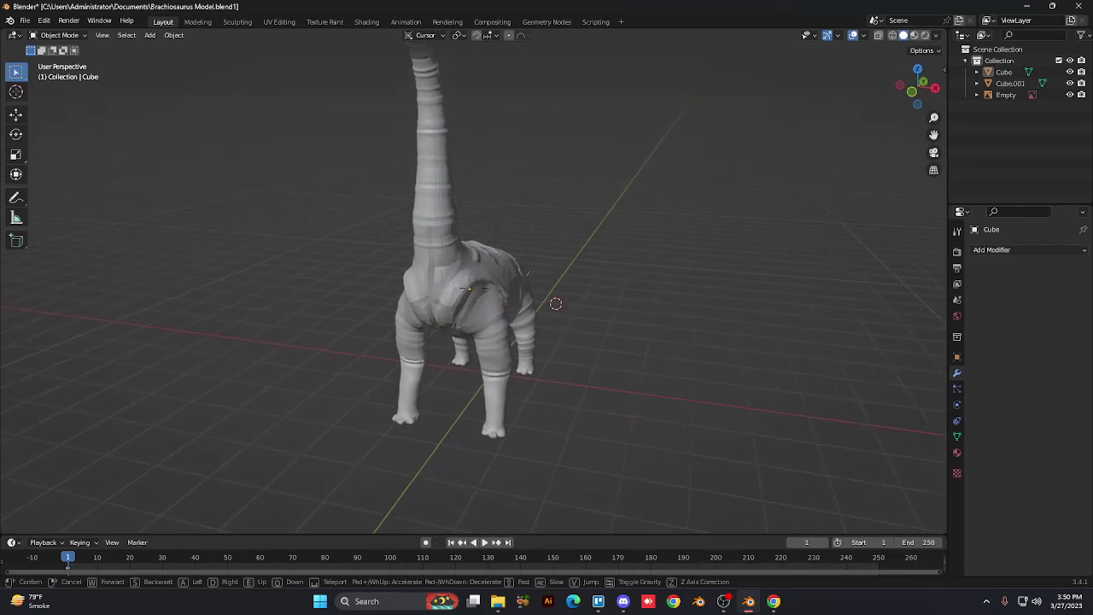
pyautogui.press('s')
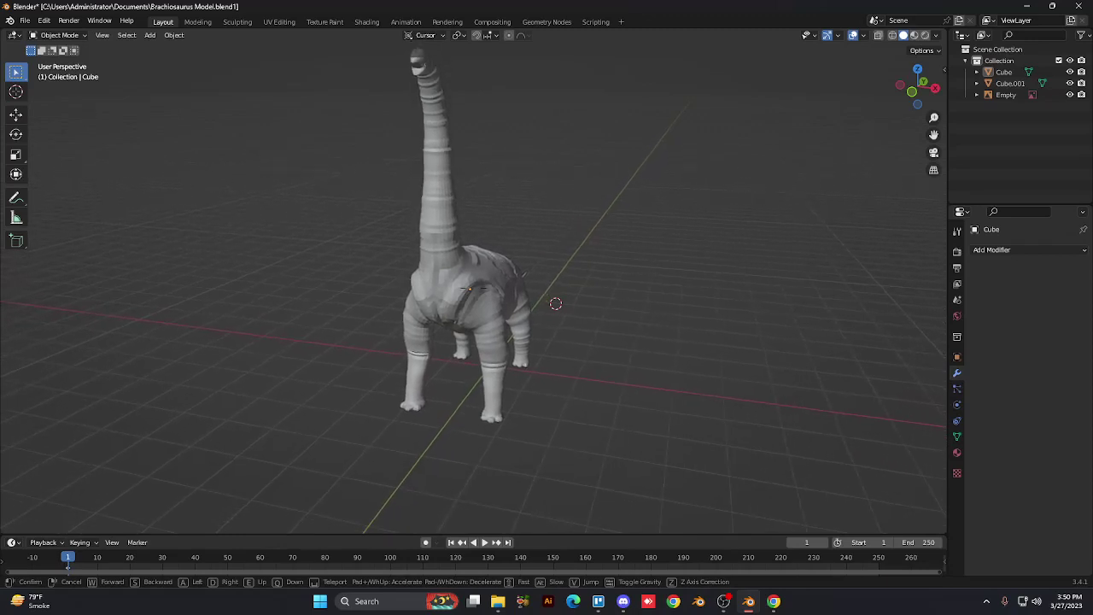
pyautogui.press('a')
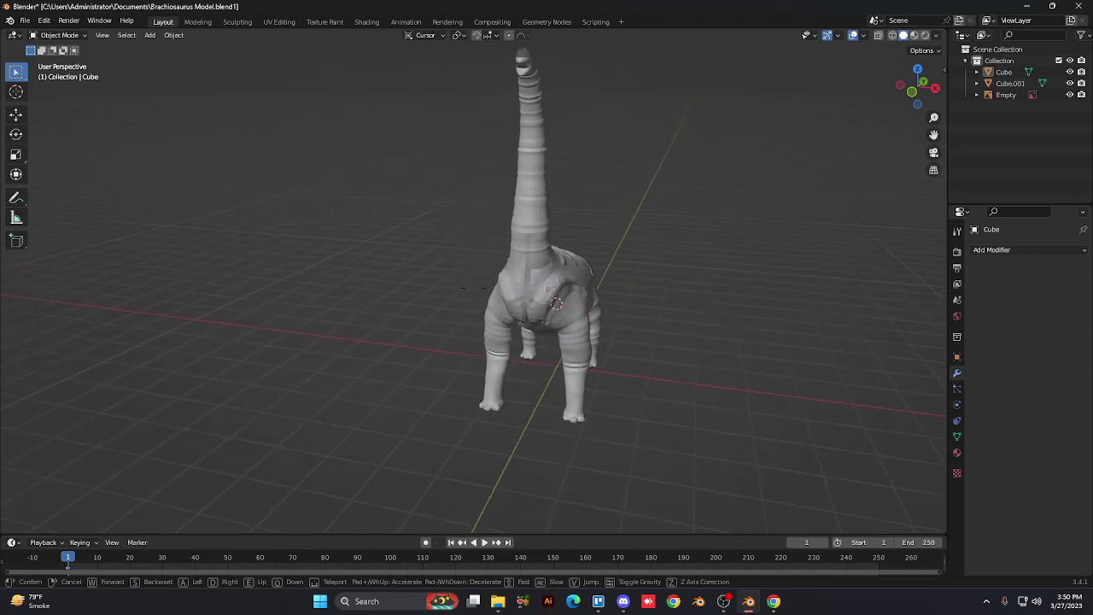
pyautogui.press('d')
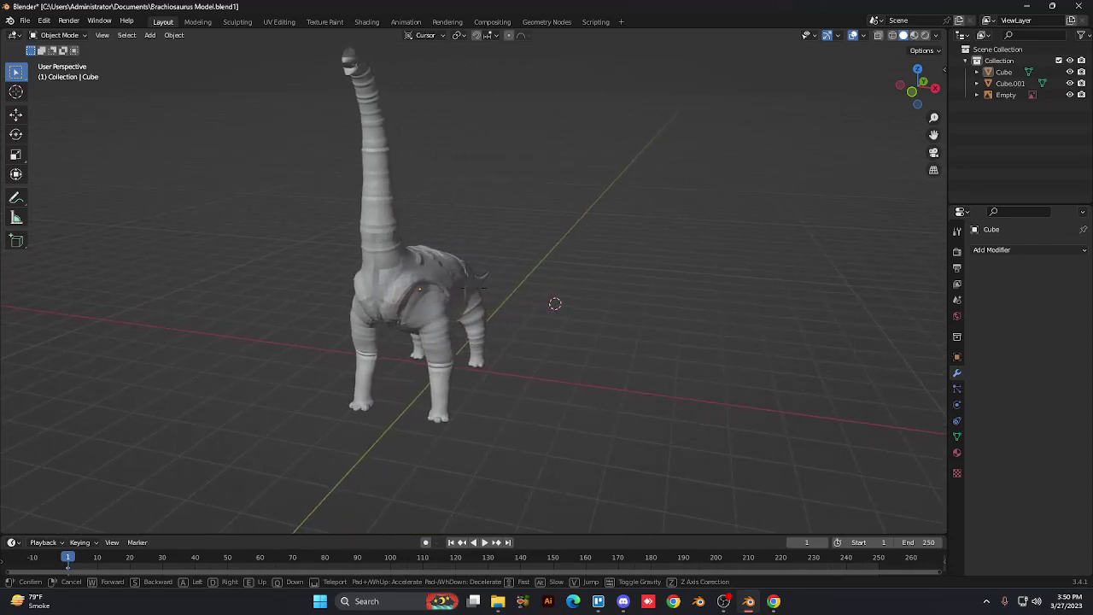
pyautogui.press('q')
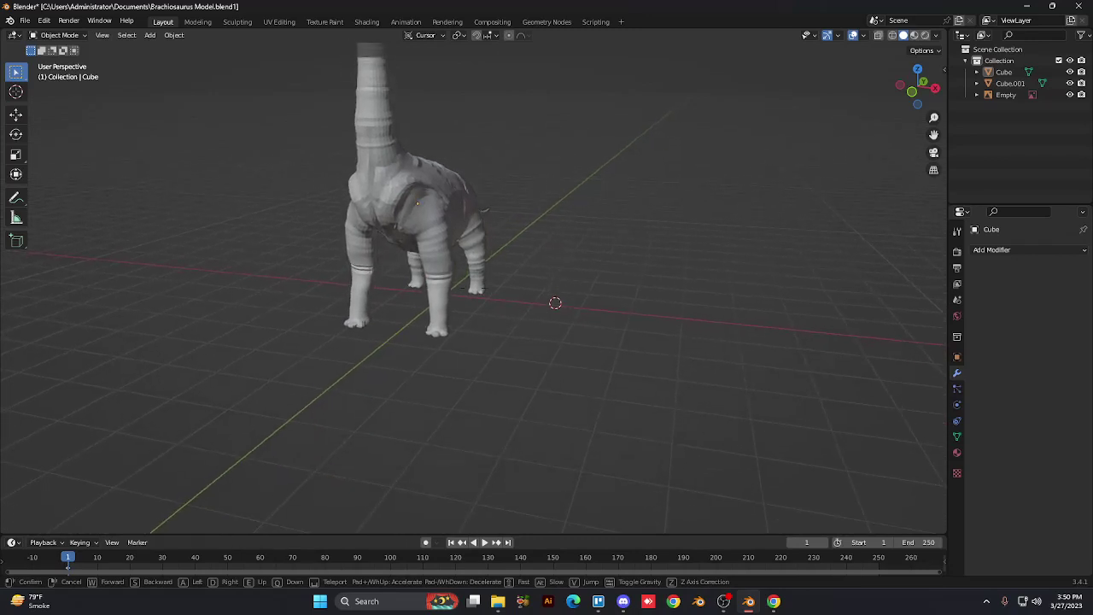
pyautogui.press('e')
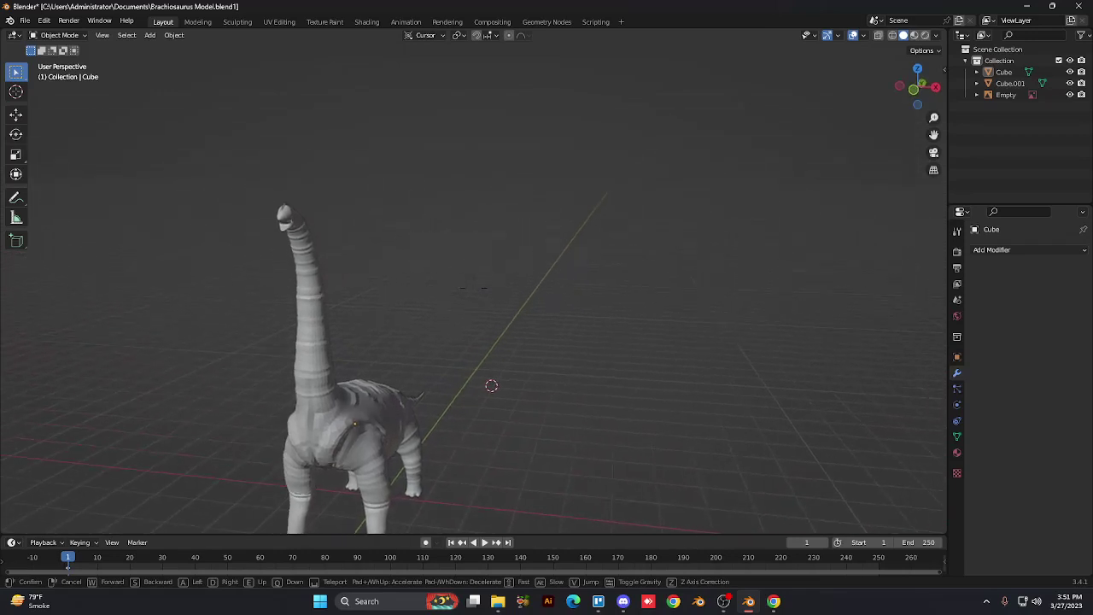
pyautogui.press('w')
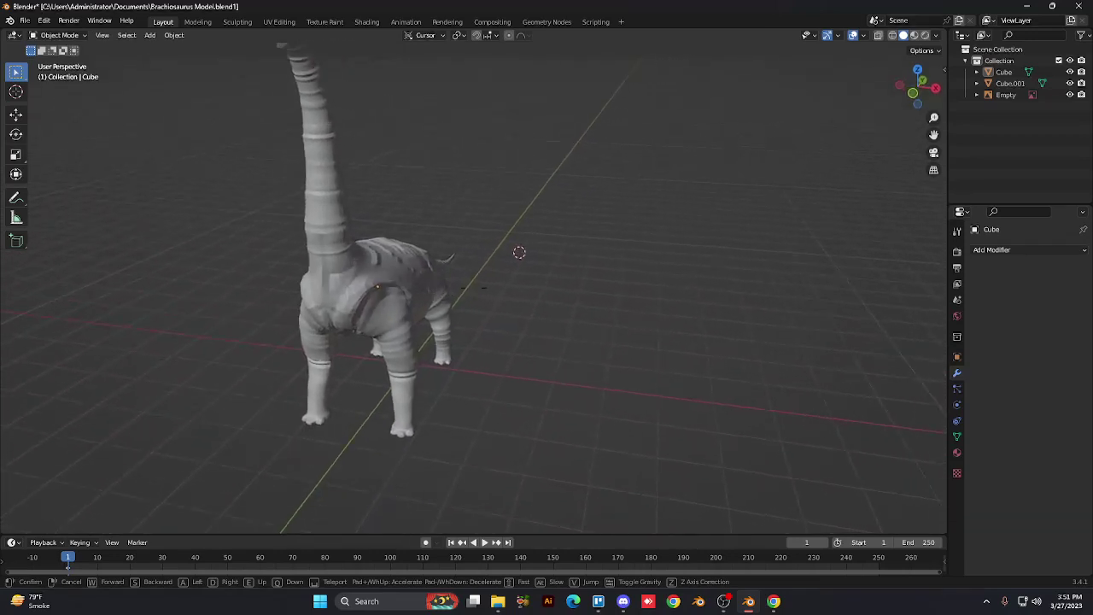
pyautogui.press('Return')
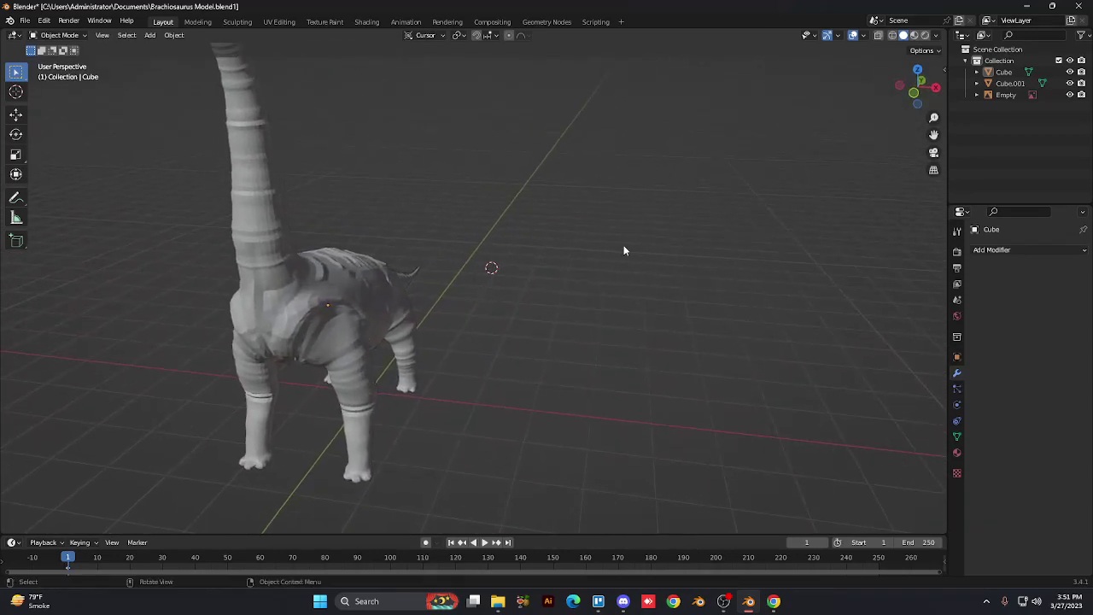
# Step: Zoom in past the dinosaur and back out until the whole model fits in view
pyautogui.scroll(6, 623, 247)
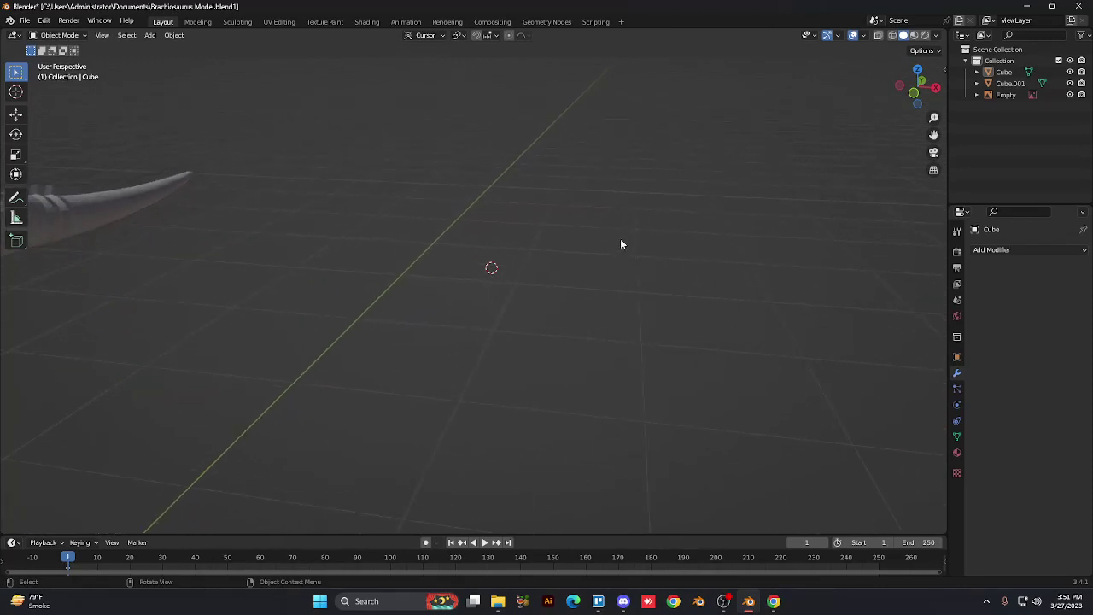
pyautogui.scroll(4, 621, 244)
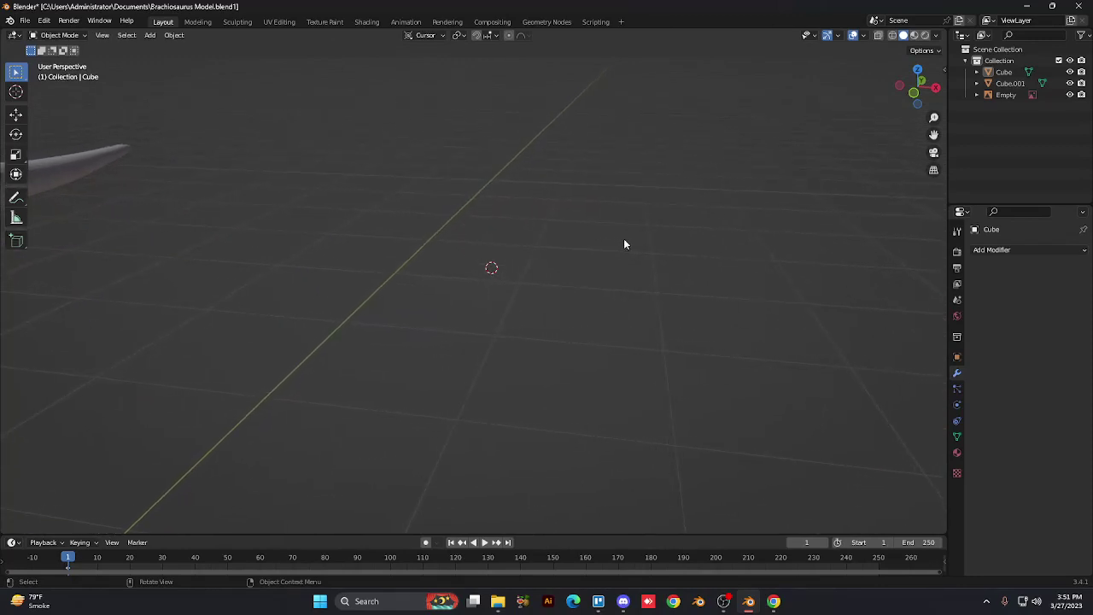
pyautogui.scroll(-5, 624, 237)
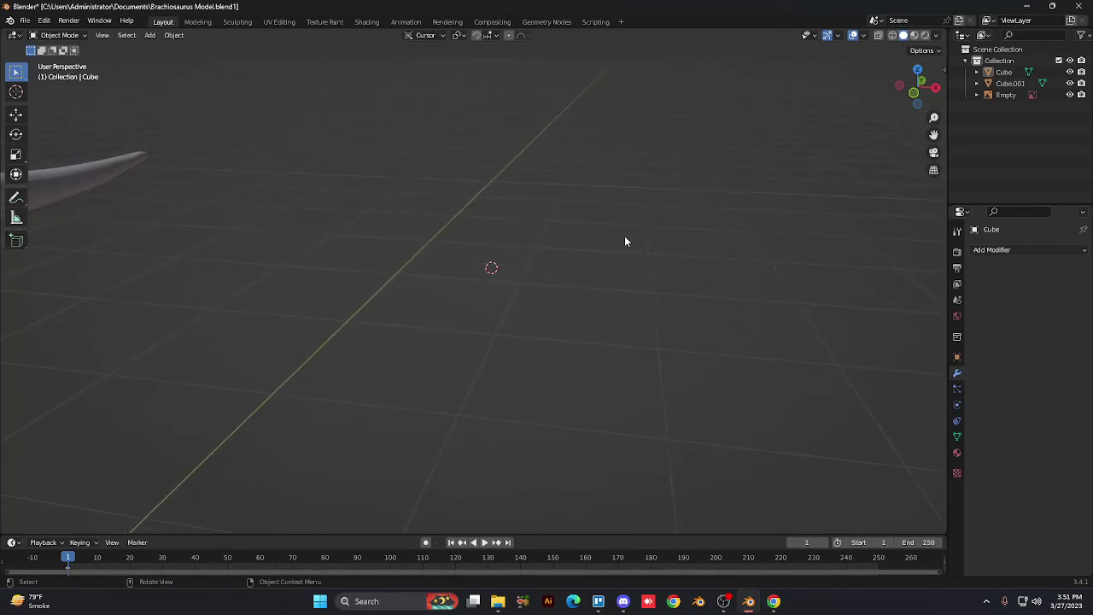
pyautogui.scroll(-7, 625, 241)
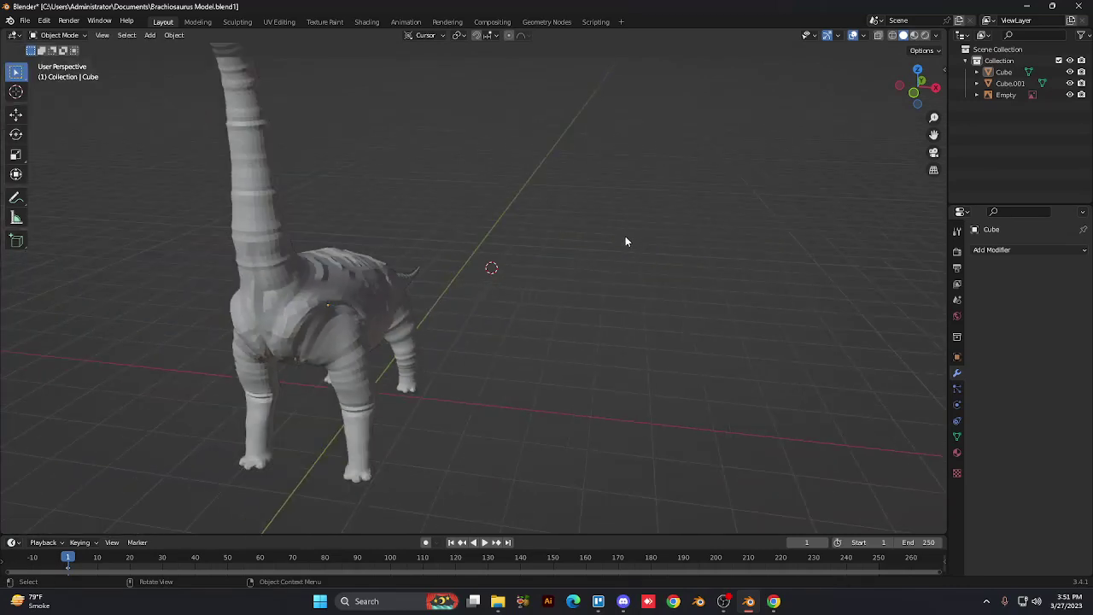
pyautogui.scroll(5, 625, 242)
pyautogui.scroll(-5, 625, 242)
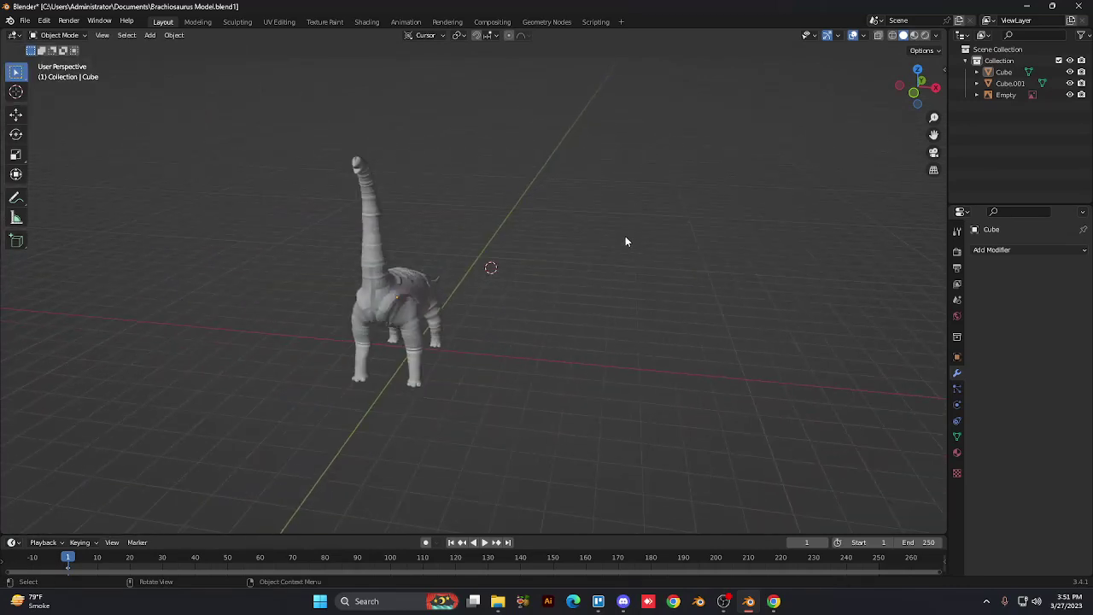
pyautogui.scroll(2, 620, 240)
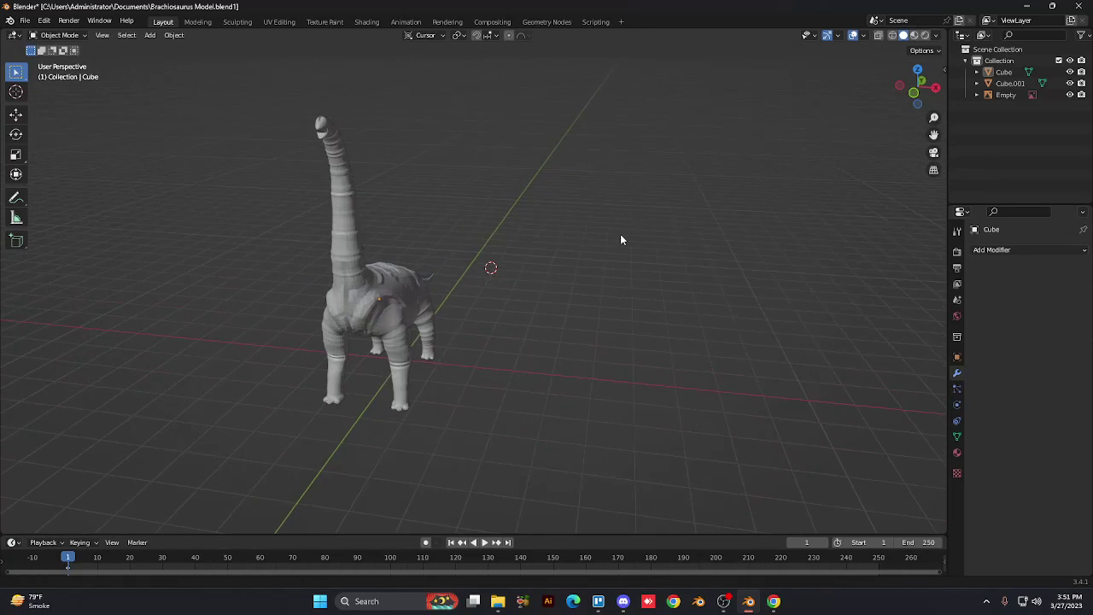
# Step: View the dinosaur from the front and slightly above, zoom out and back in, and shift the view sideways to centre the model
pyautogui.moveTo(620, 234)
pyautogui.keyDown('ctrl'); pyautogui.mouseDown(button='middle')
pyautogui.moveTo(627, 56)
pyautogui.moveTo(599, 487)
pyautogui.moveTo(600, 146)
pyautogui.moveTo(600, 370)
pyautogui.moveTo(596, 185)
pyautogui.moveTo(596, 288)
pyautogui.moveTo(595, 214)
pyautogui.moveTo(554, 242)
pyautogui.moveTo(580, 264)
pyautogui.moveTo(580, 244)
pyautogui.moveTo(610, 254)
pyautogui.mouseUp(button='middle'); pyautogui.keyUp('ctrl')
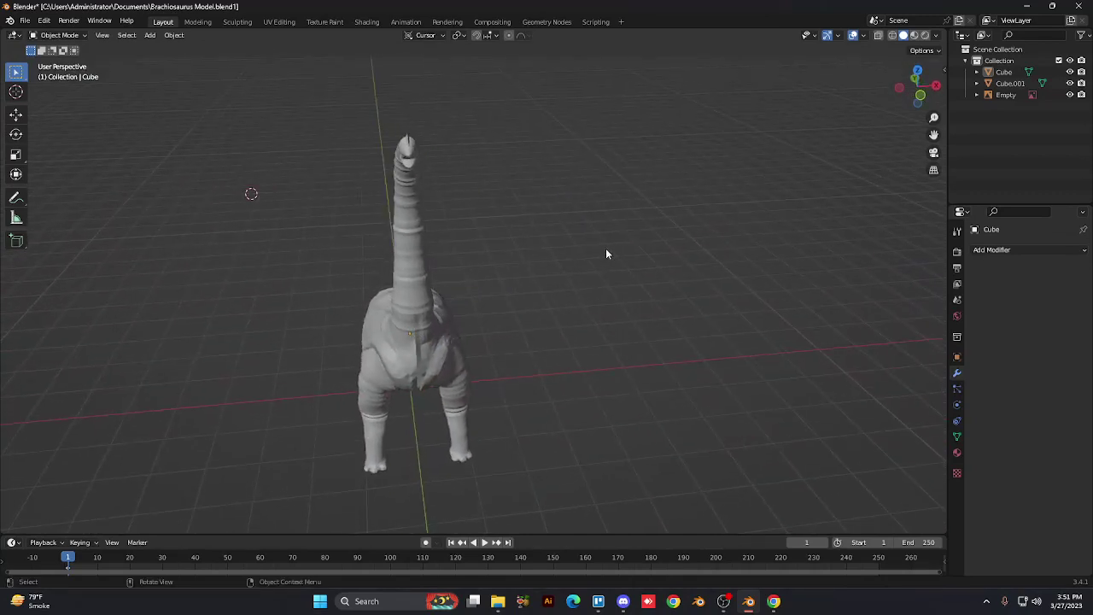
pyautogui.press('shift')
pyautogui.keyDown('shift'); pyautogui.scroll(8, 600, 246); pyautogui.keyUp('shift')
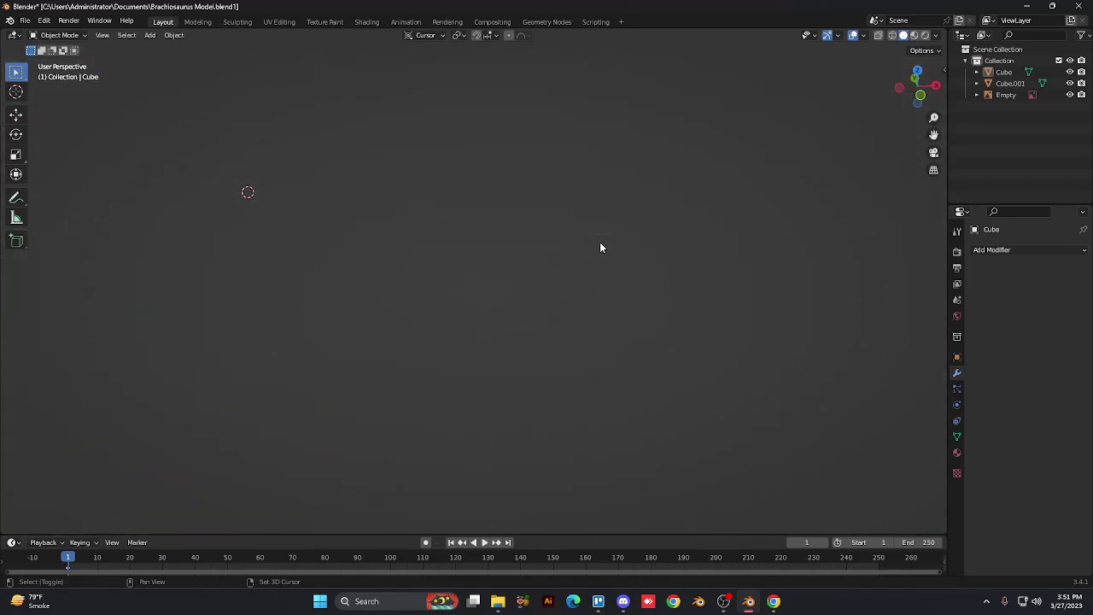
pyautogui.keyDown('shift'); pyautogui.scroll(-10, 601, 247); pyautogui.keyUp('shift')
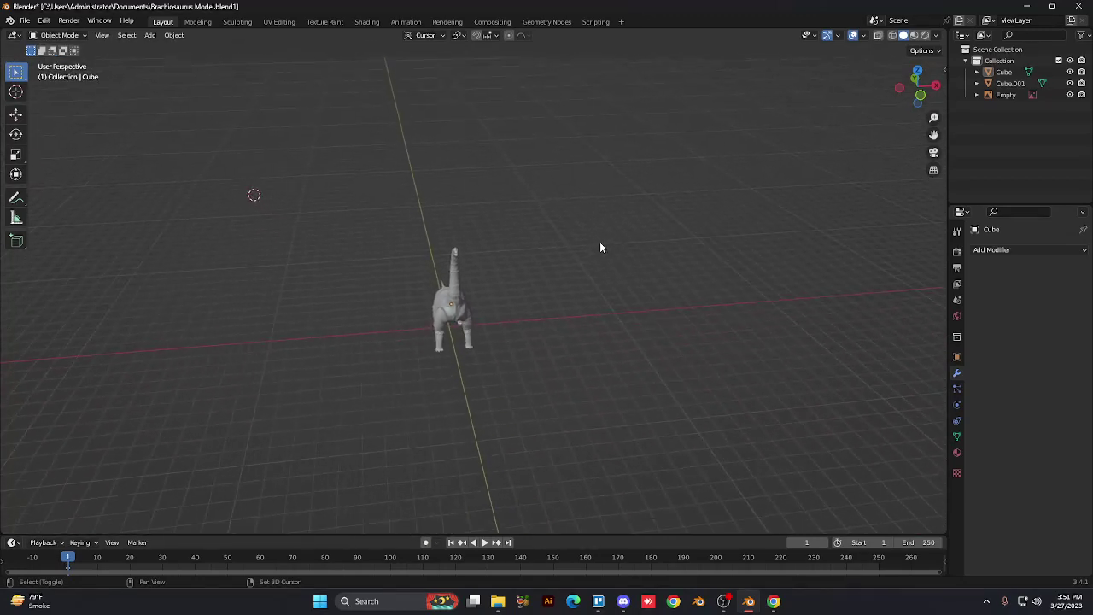
pyautogui.keyDown('shift'); pyautogui.scroll(6, 601, 247); pyautogui.keyUp('shift')
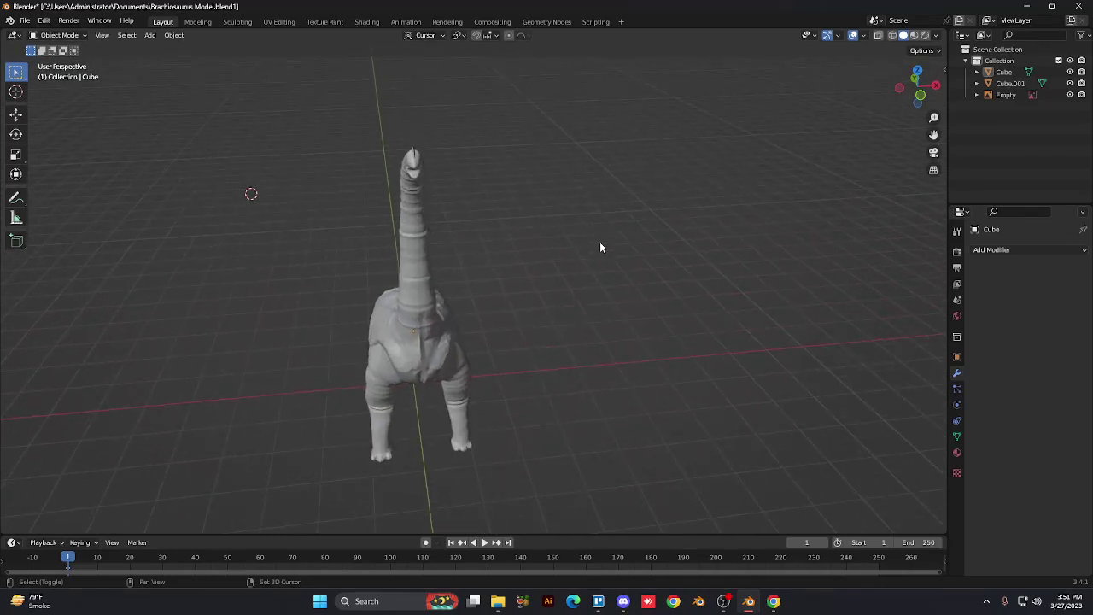
pyautogui.keyDown('shift'); pyautogui.scroll(2, 600, 247); pyautogui.keyUp('shift')
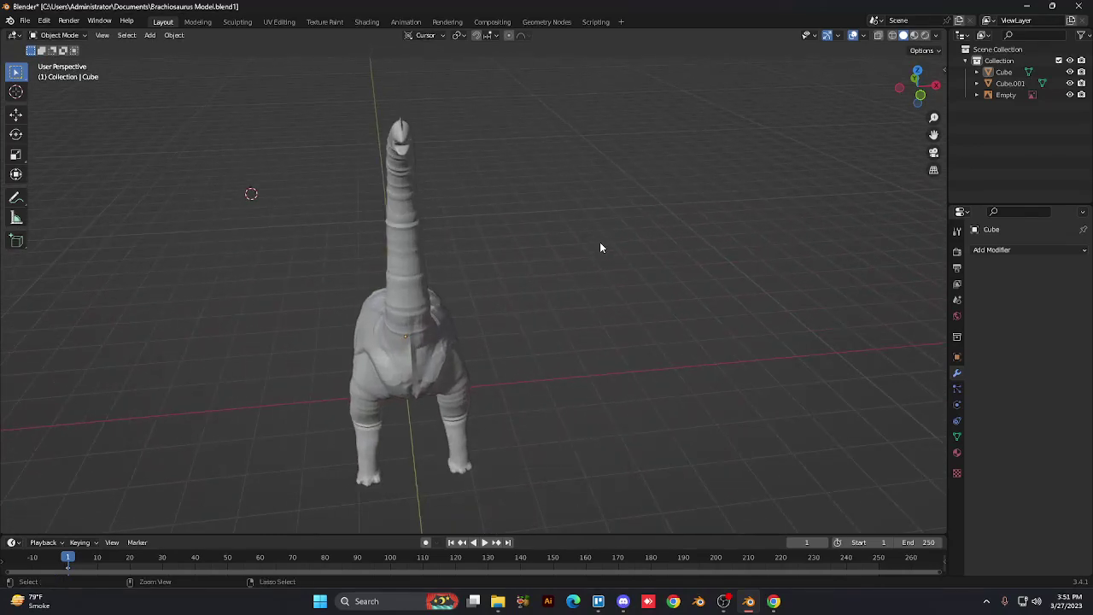
pyautogui.keyDown('ctrl'); pyautogui.scroll(5, 600, 248); pyautogui.keyUp('ctrl')
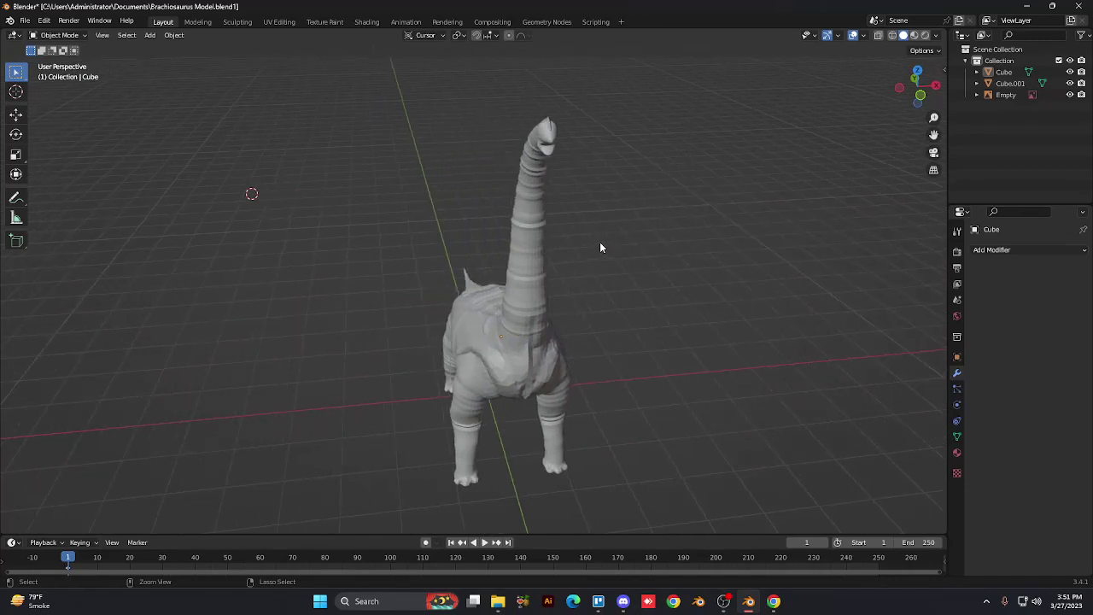
# Step: Shift the view sideways away from the dinosaur and back, and switch to the front orthographic view
pyautogui.keyDown('ctrl'); pyautogui.scroll(-10, 601, 248); pyautogui.keyUp('ctrl')
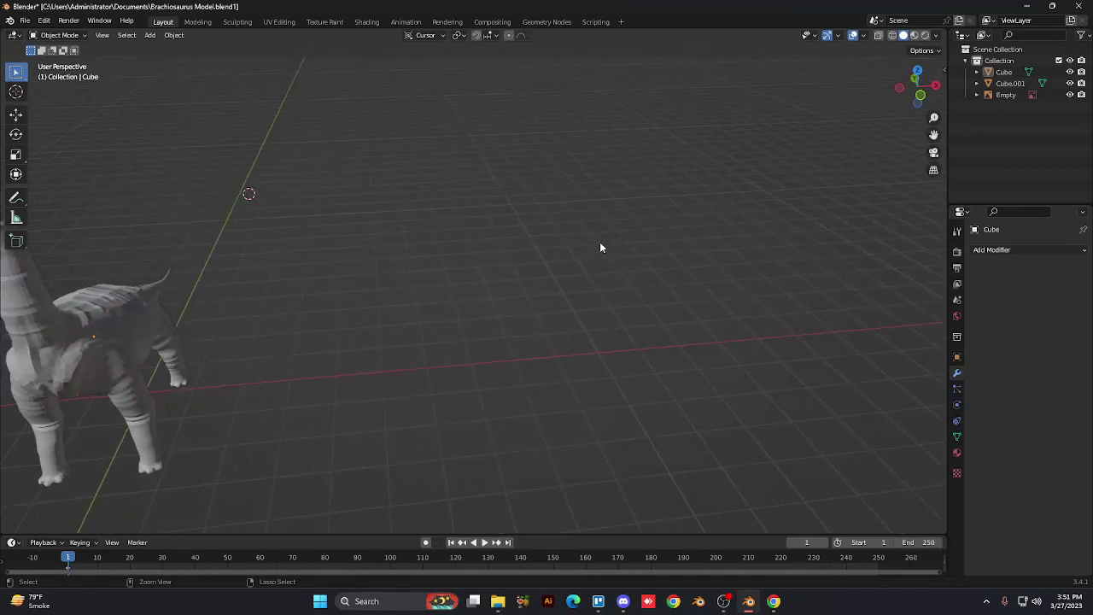
pyautogui.keyDown('ctrl'); pyautogui.scroll(14, 600, 248); pyautogui.keyUp('ctrl')
pyautogui.press('ctrl+KP_7')
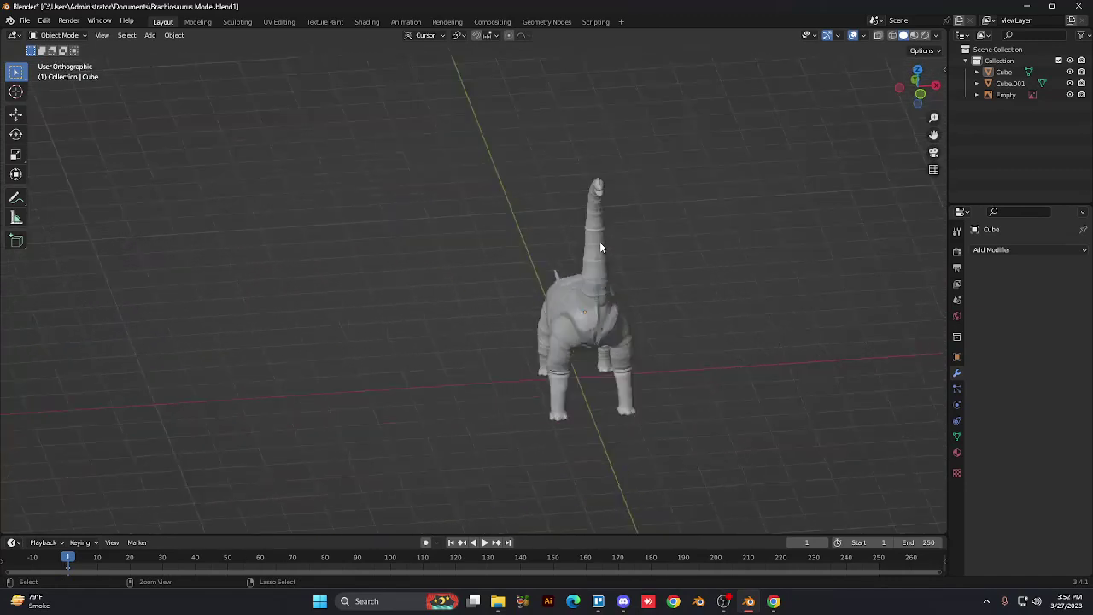
pyautogui.press('ctrl+KP_1')
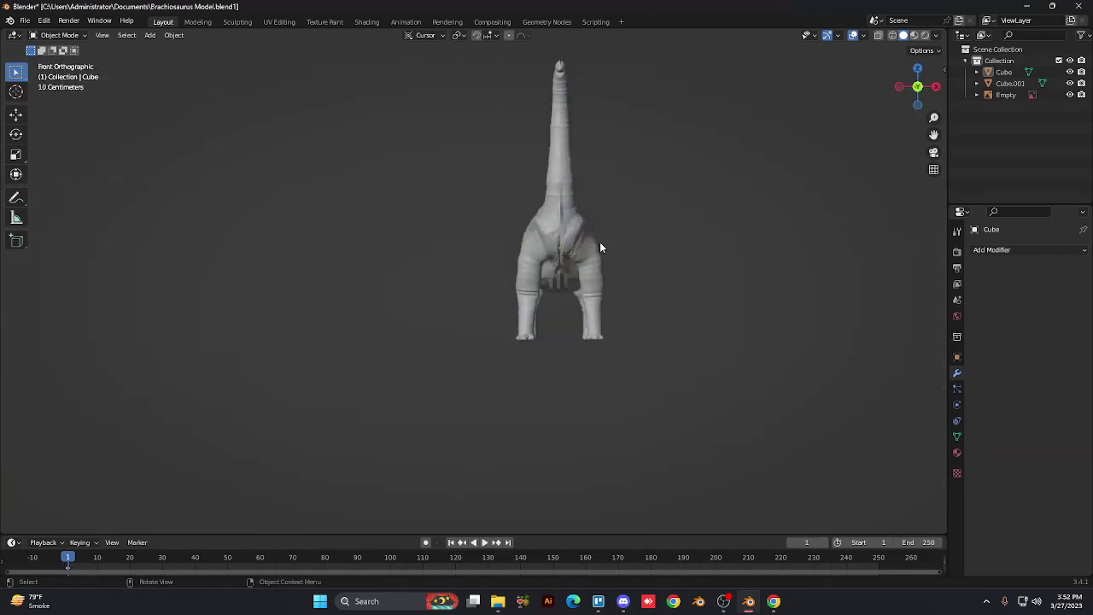
# Step: Orbit in increments from the front view to a slightly raised three-quarter front view of the dinosaur
pyautogui.press('KP_4')
pyautogui.press('KP_8')
pyautogui.press('KP_4')
pyautogui.press('KP_4')
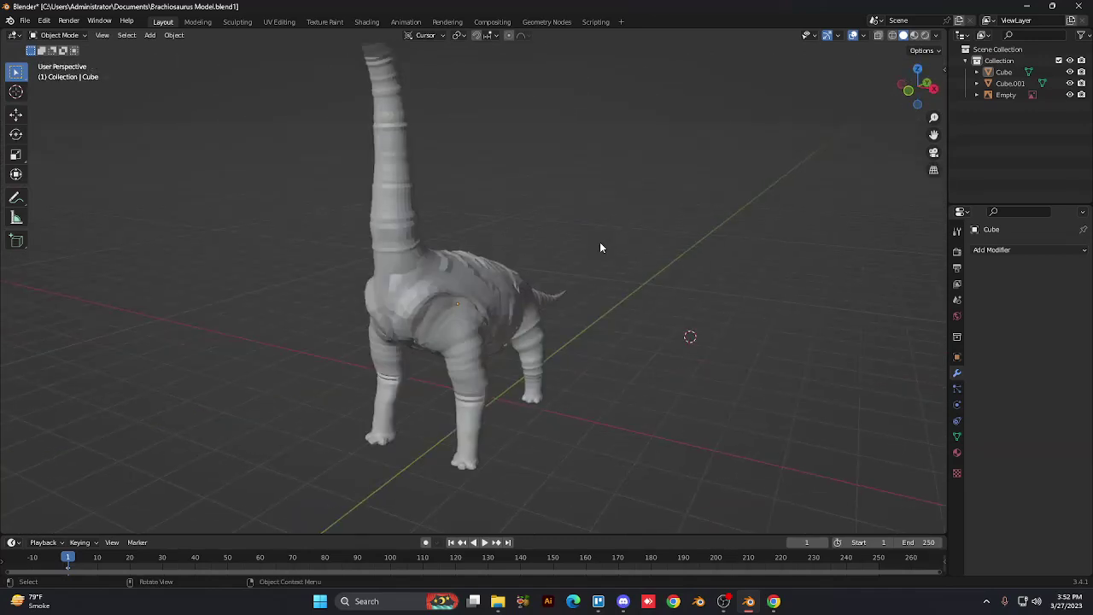
pyautogui.press('KP_8')
pyautogui.press('KP_4')
pyautogui.press('KP_2')
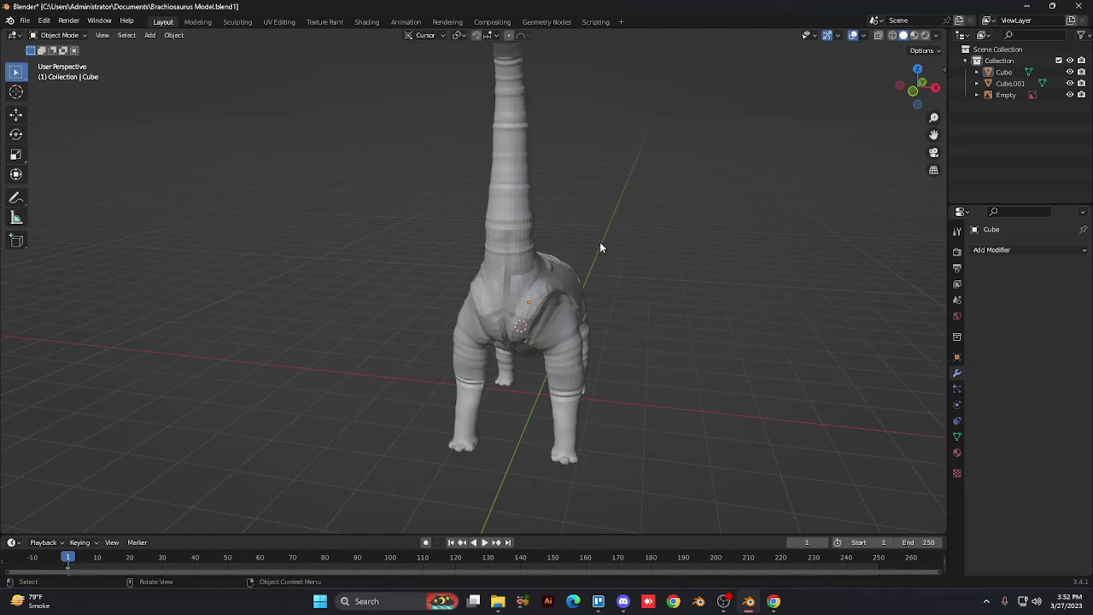
# Step: Pan the view sideways in both directions until the dinosaur leaves and re-enters the viewport
pyautogui.press('KP_4')
pyautogui.press('KP_4')
pyautogui.press('KP_4')
pyautogui.press('KP_4')
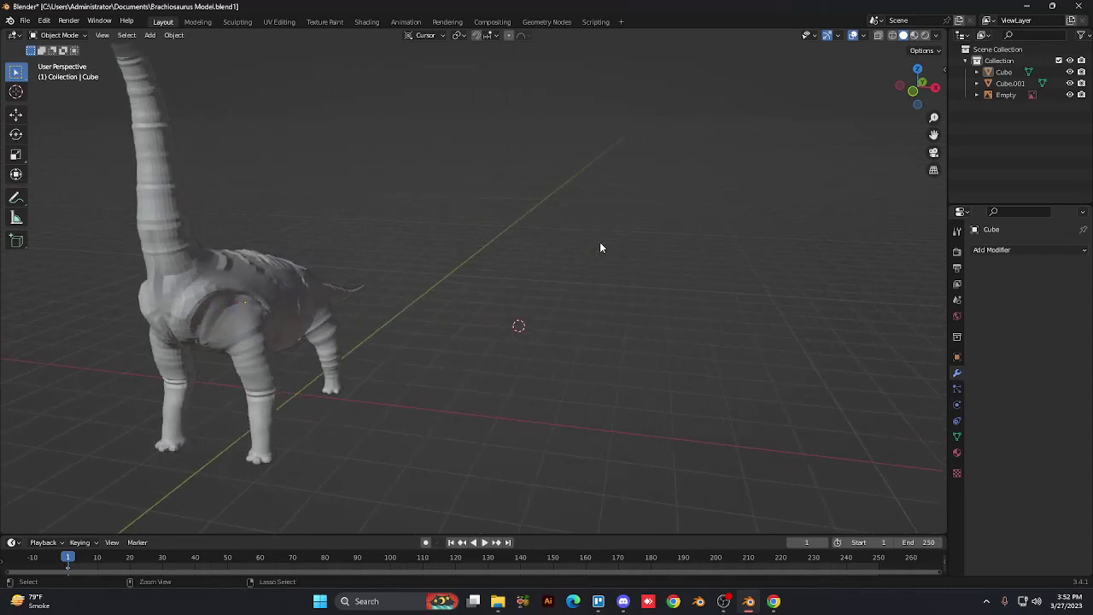
pyautogui.press('KP_6')
pyautogui.press('KP_6')
pyautogui.press('KP_6')
pyautogui.press('KP_6')
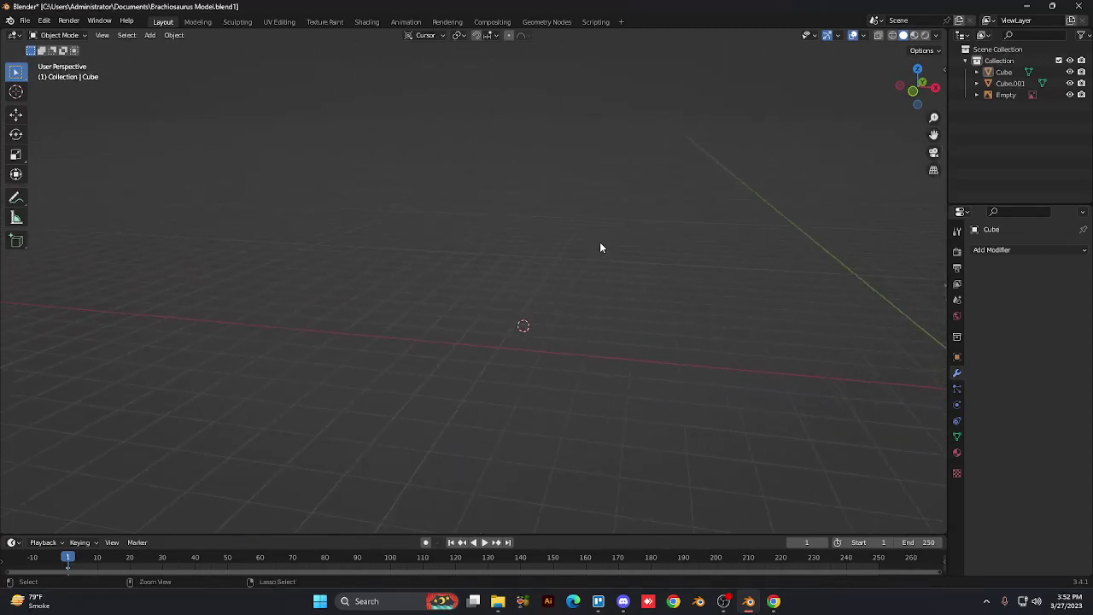
pyautogui.press('KP_4')
pyautogui.press('KP_4')
pyautogui.press('KP_4')
pyautogui.press('KP_4')
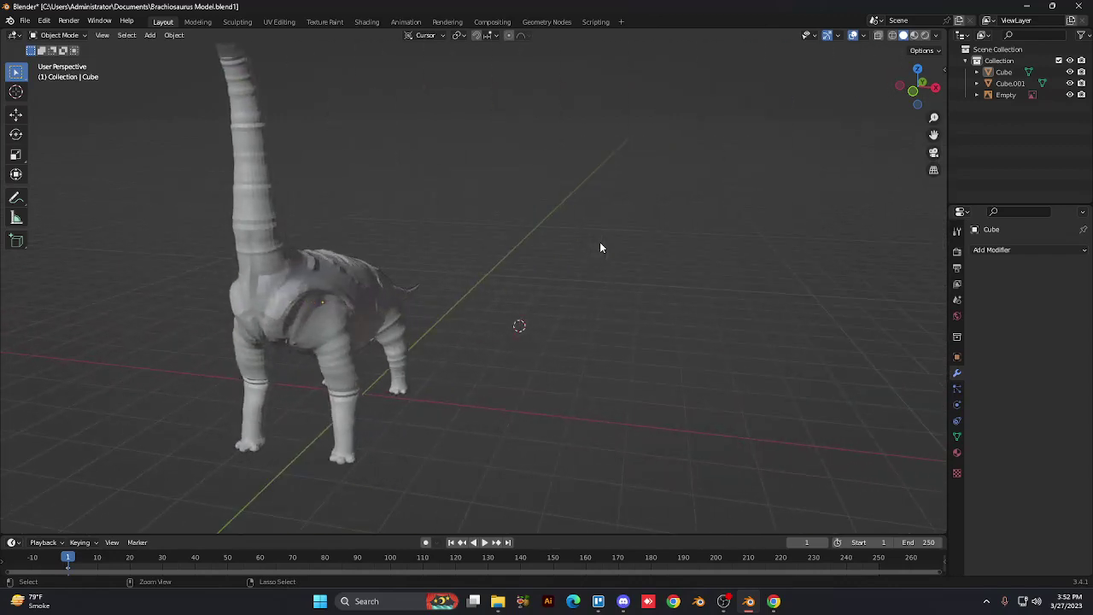
# Step: Turn the view to face the dinosaur's chest and pan repeatedly from side to side past the model
pyautogui.press('KP_6')
pyautogui.press('KP_6')
pyautogui.press('KP_6')
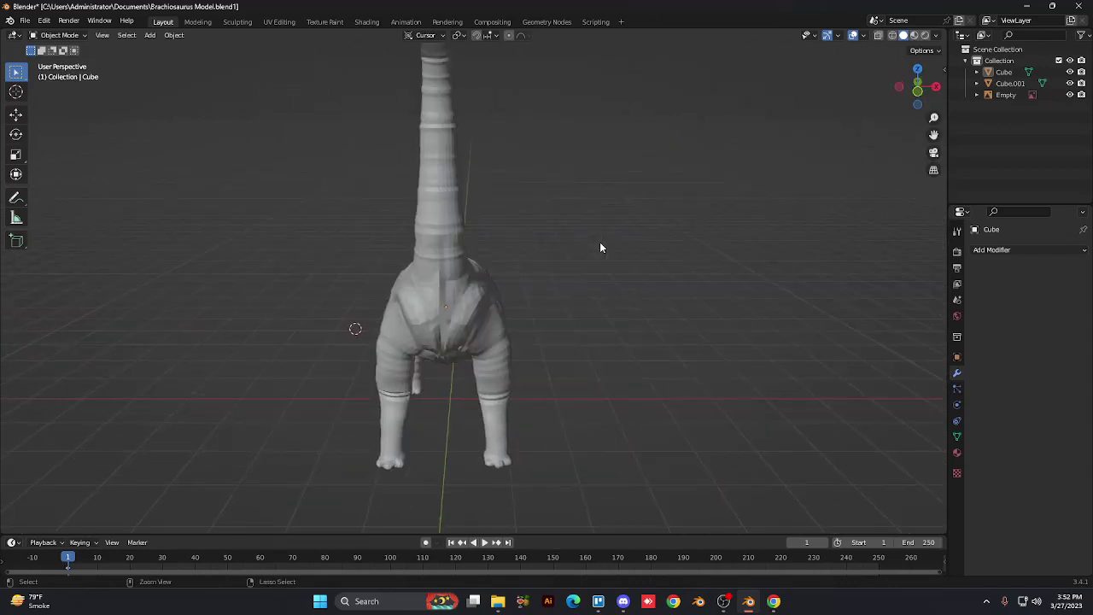
pyautogui.press('KP_6')
pyautogui.press('KP_6')
pyautogui.press('KP_6')
pyautogui.press('KP_6')
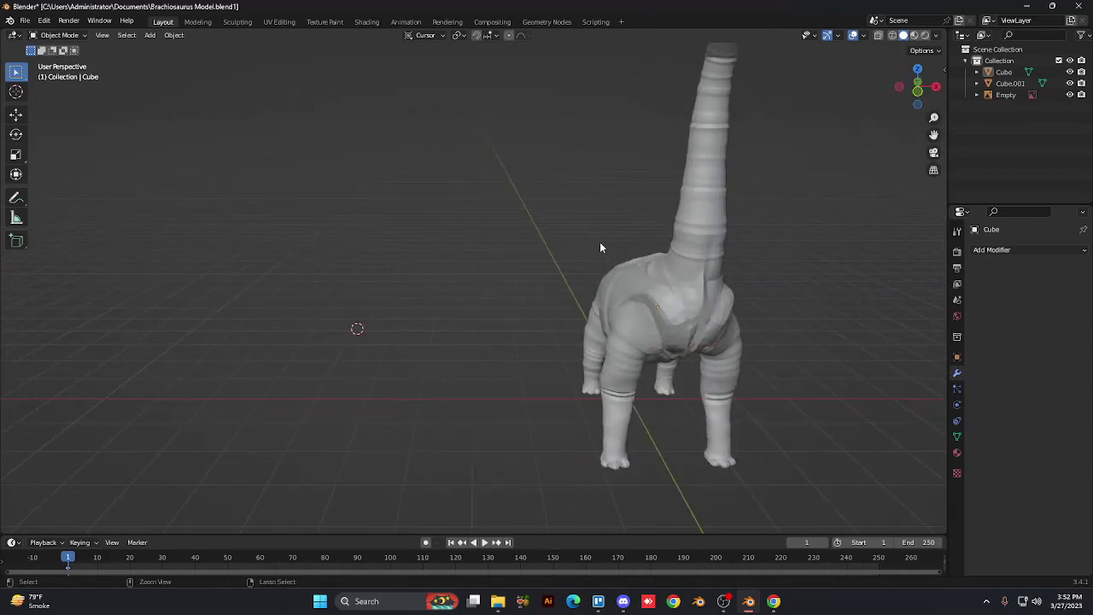
pyautogui.press('KP_4')
pyautogui.press('KP_4')
pyautogui.press('KP_4')
pyautogui.press('KP_4')
pyautogui.press('KP_6')
pyautogui.press('KP_6')
pyautogui.press('KP_6')
pyautogui.press('KP_6')
pyautogui.press('KP_6')
pyautogui.press('KP_6')
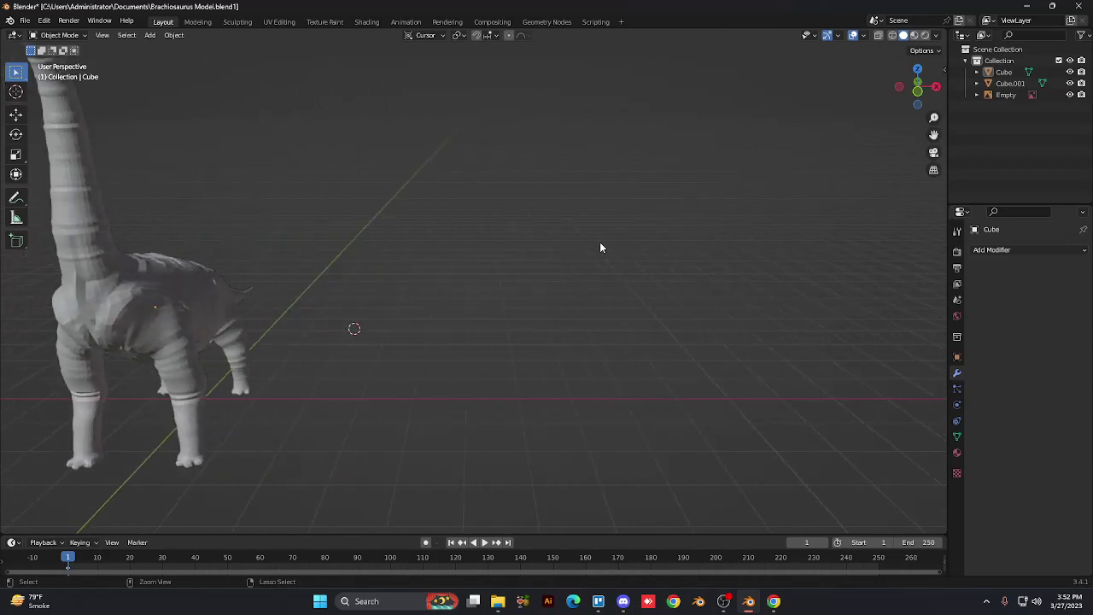
pyautogui.press('KP_4')
pyautogui.press('KP_4')
pyautogui.press('KP_4')
pyautogui.press('KP_4')
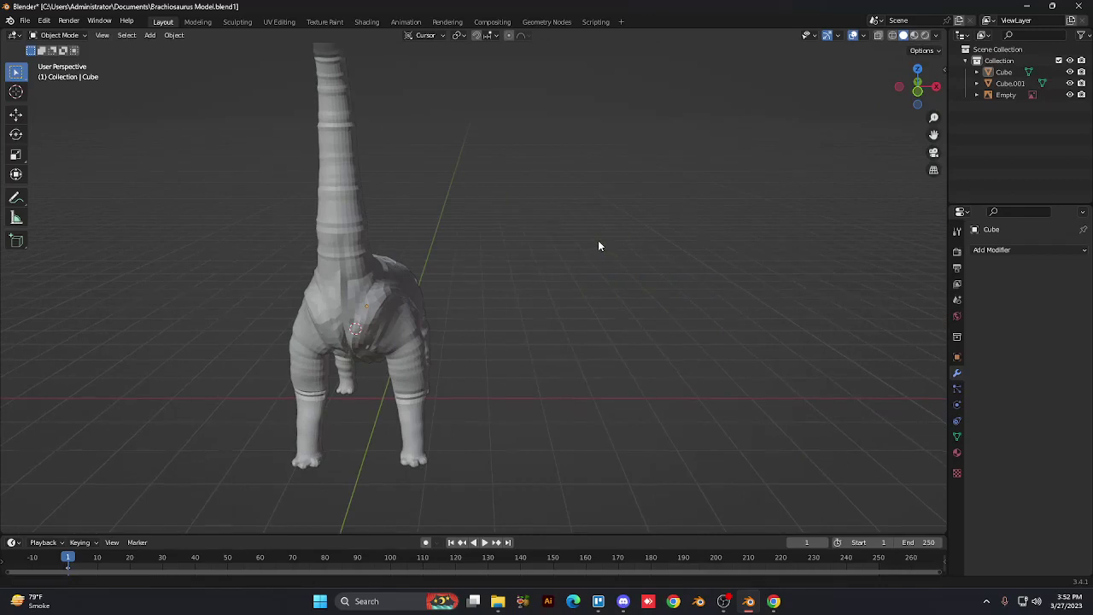
# Step: Select the dinosaur mesh and apply Shade Smooth to it in Object Mode
pyautogui.keyDown('shift'); pyautogui.moveTo(598, 245); pyautogui.dragTo(768, 257, button='middle'); pyautogui.keyUp('shift')
pyautogui.scroll(-1, 676, 294)
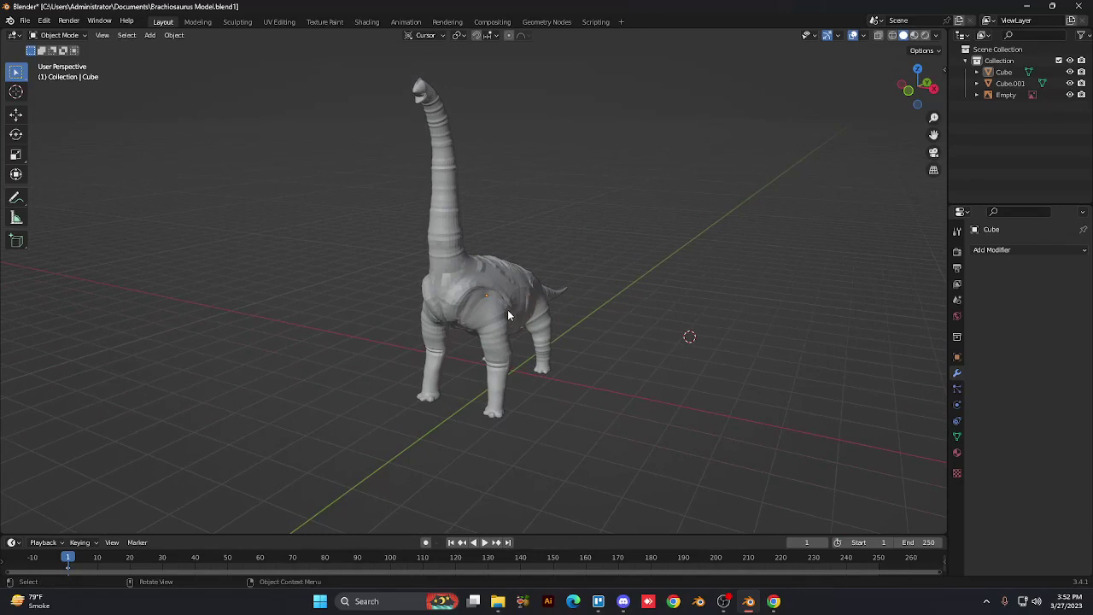
pyautogui.scroll(2, 430, 291)
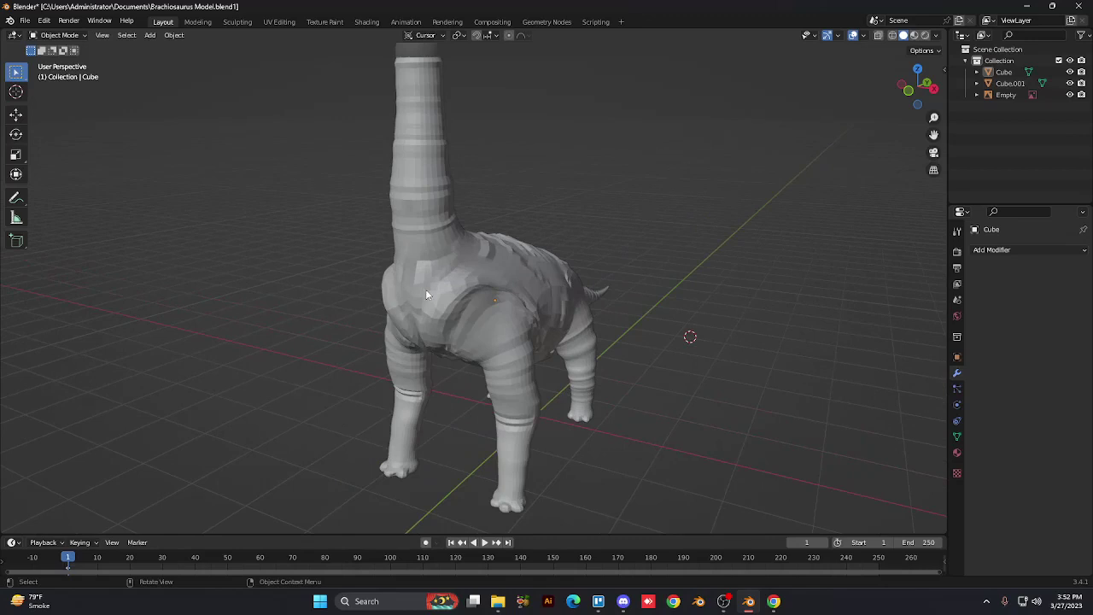
pyautogui.press('Tab')
pyautogui.press('Tab')
pyautogui.rightClick(485, 316)
pyautogui.click(561, 292)
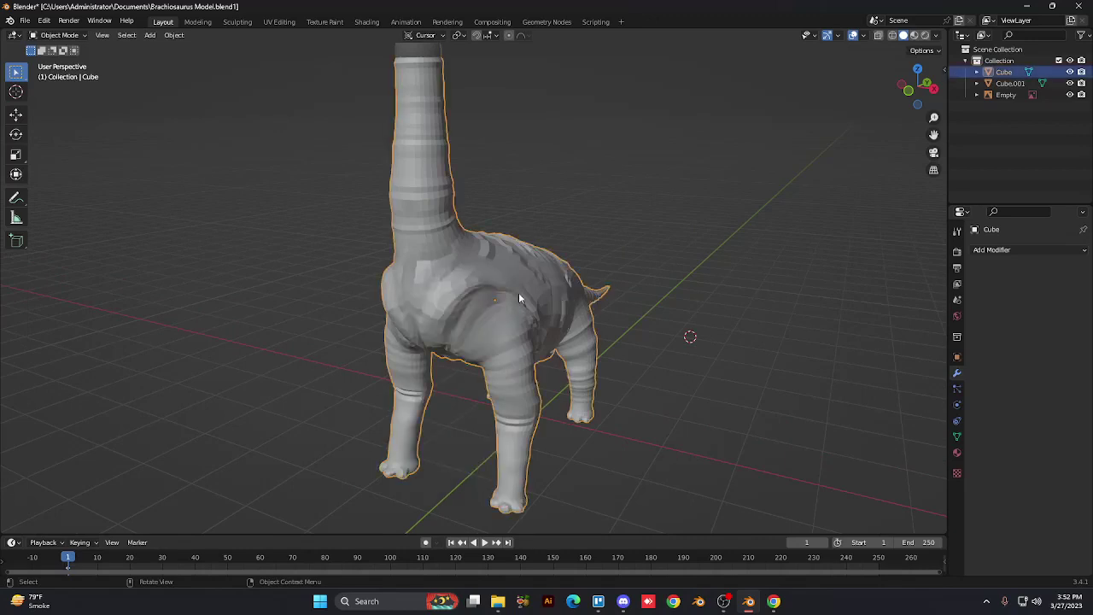
pyautogui.rightClick(475, 292)
pyautogui.click(471, 270)
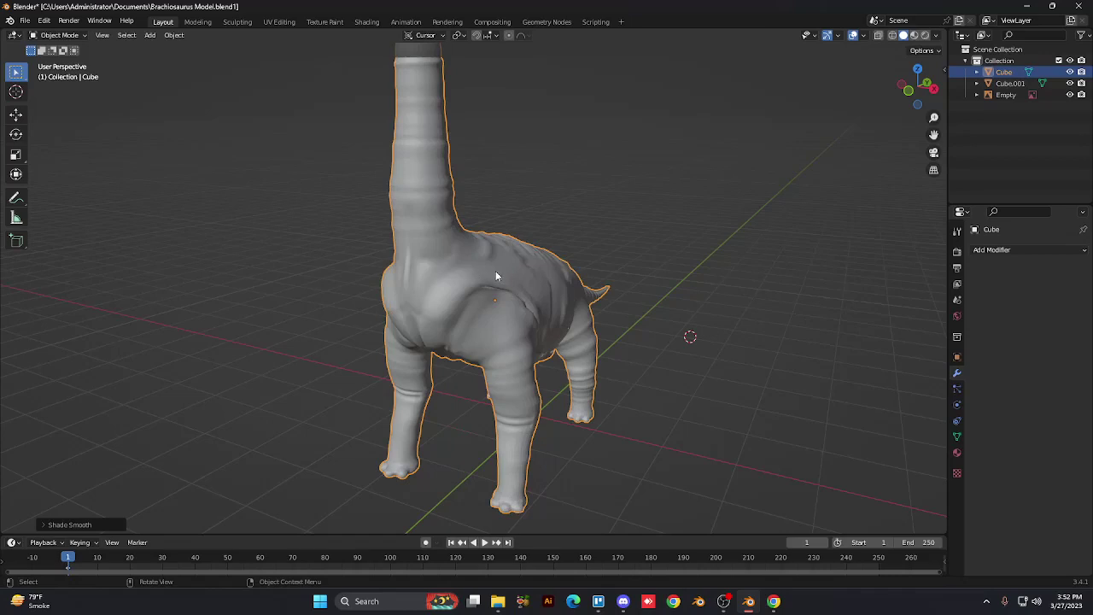
# Step: Examine the smooth-shaded dinosaur's flank up close and the whole model from slightly above
pyautogui.moveTo(495, 271); pyautogui.dragTo(588, 221, button='middle')
pyautogui.scroll(1, 642, 348)
pyautogui.scroll(3, 641, 347)
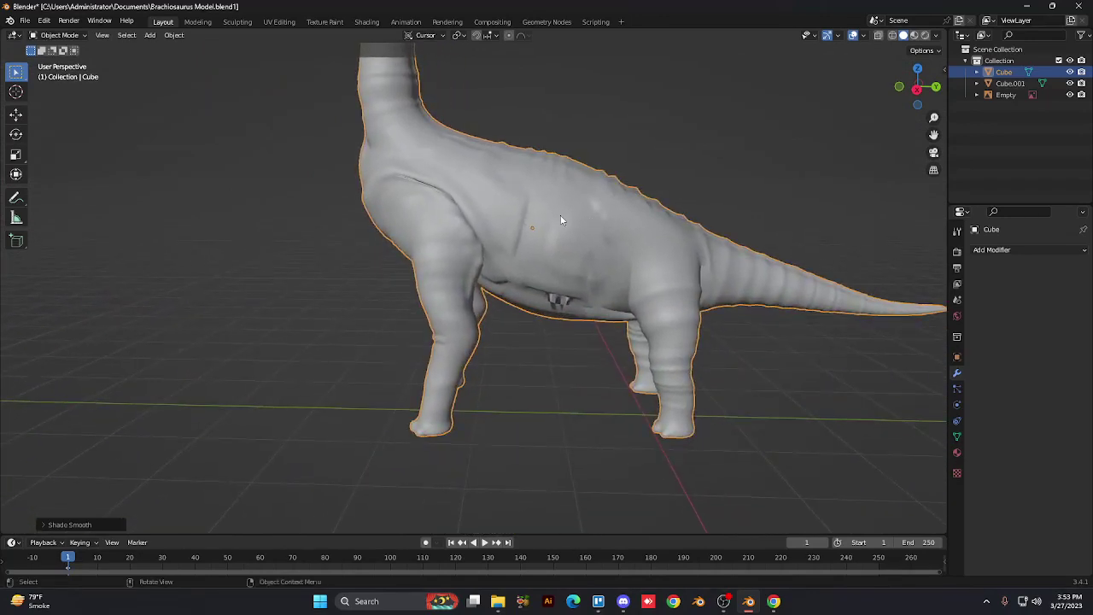
pyautogui.scroll(-1, 560, 222)
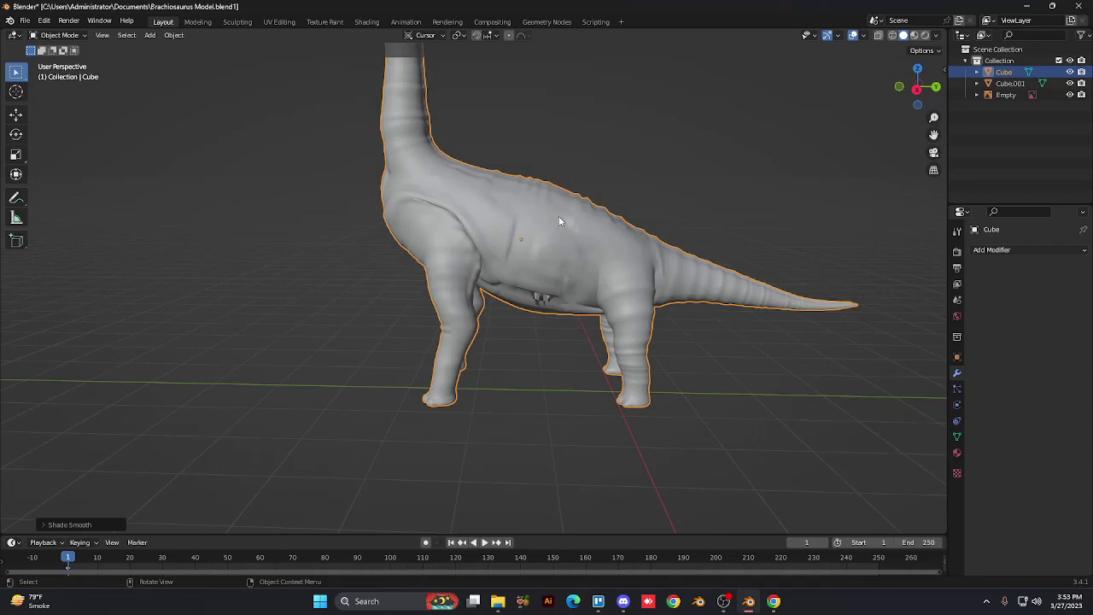
pyautogui.scroll(3, 559, 222)
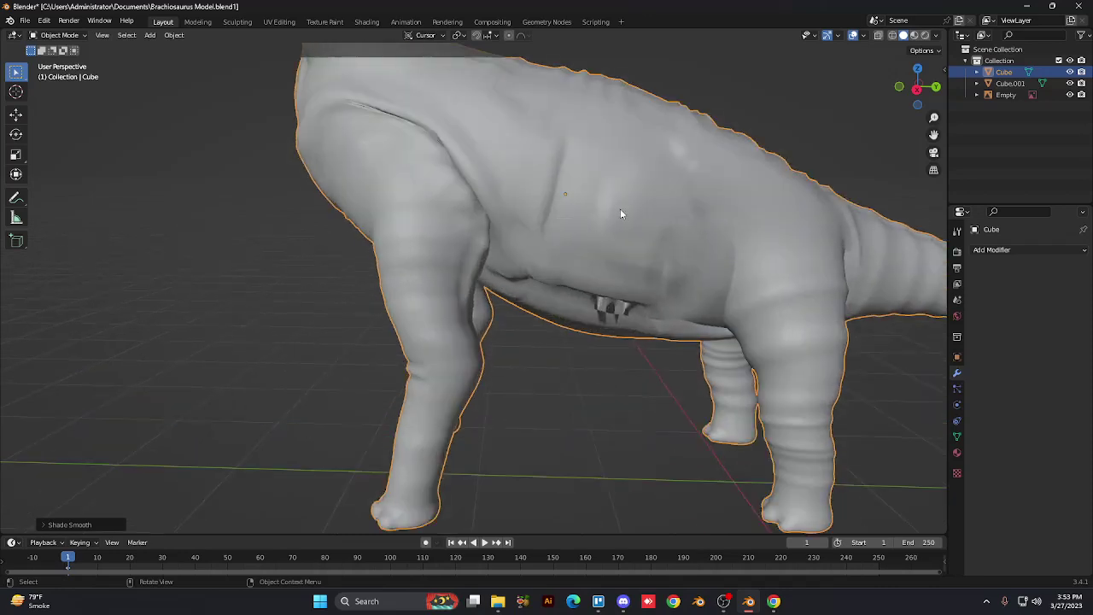
pyautogui.scroll(-3, 621, 214)
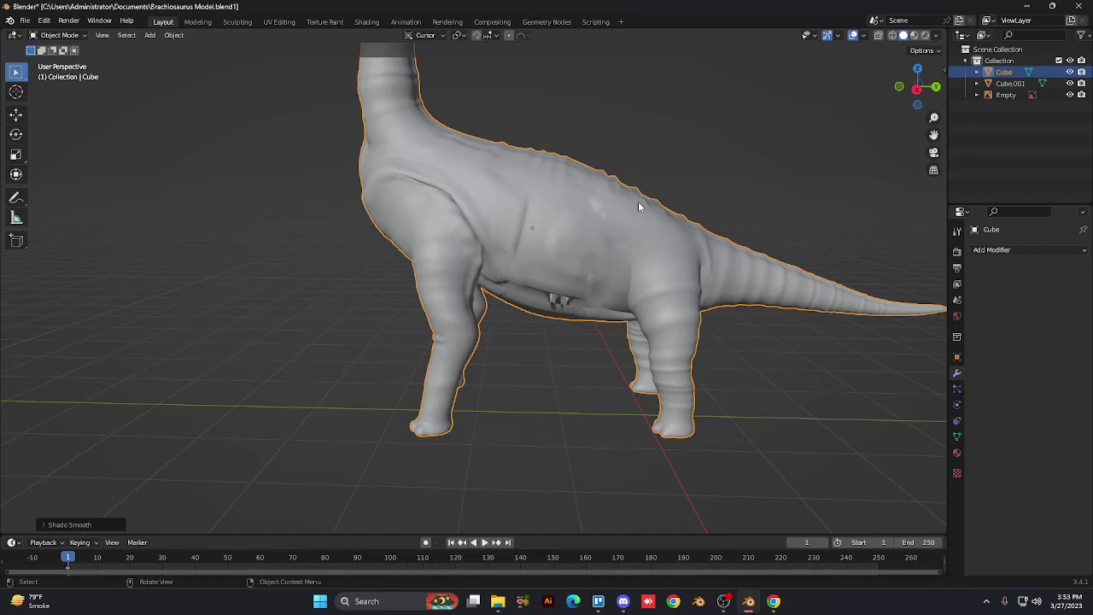
pyautogui.scroll(-4, 639, 206)
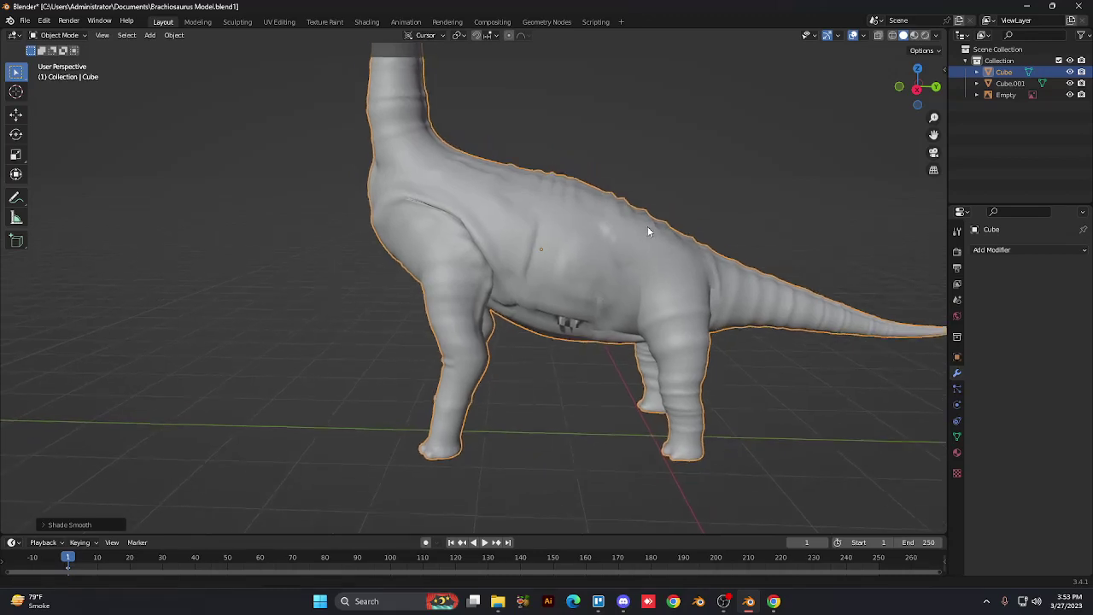
pyautogui.scroll(2, 651, 258)
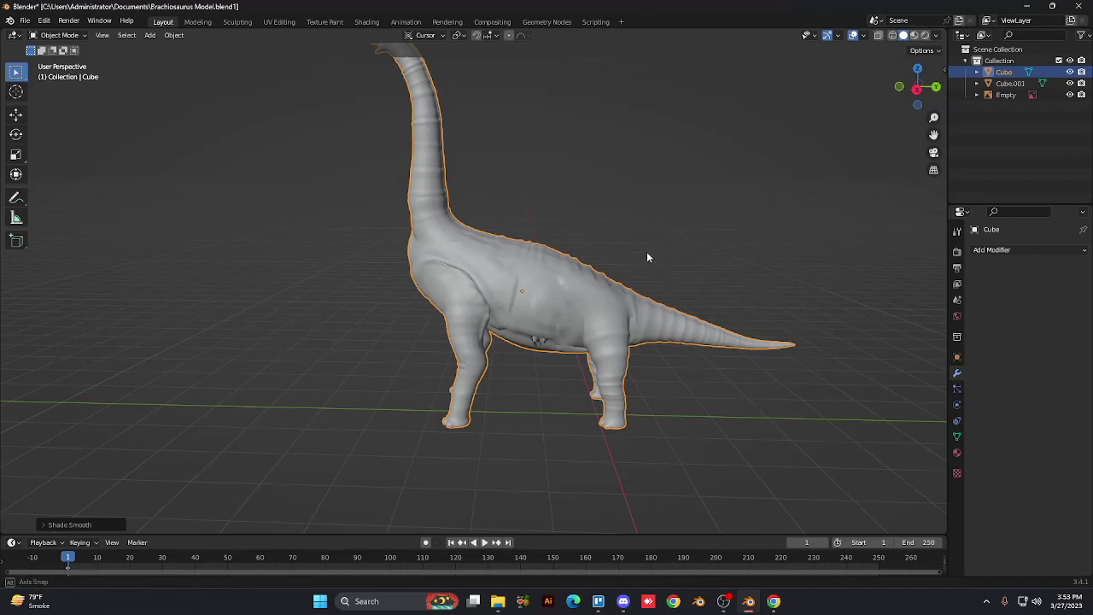
pyautogui.moveTo(646, 253); pyautogui.dragTo(678, 293, button='middle')
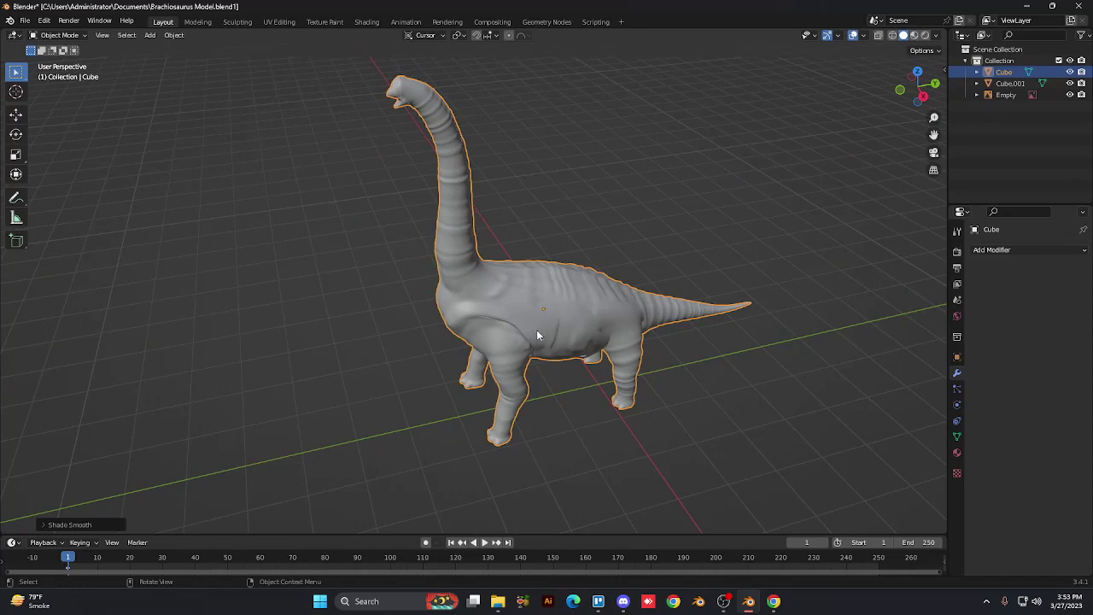
pyautogui.moveTo(536, 329); pyautogui.dragTo(512, 359, button='middle')
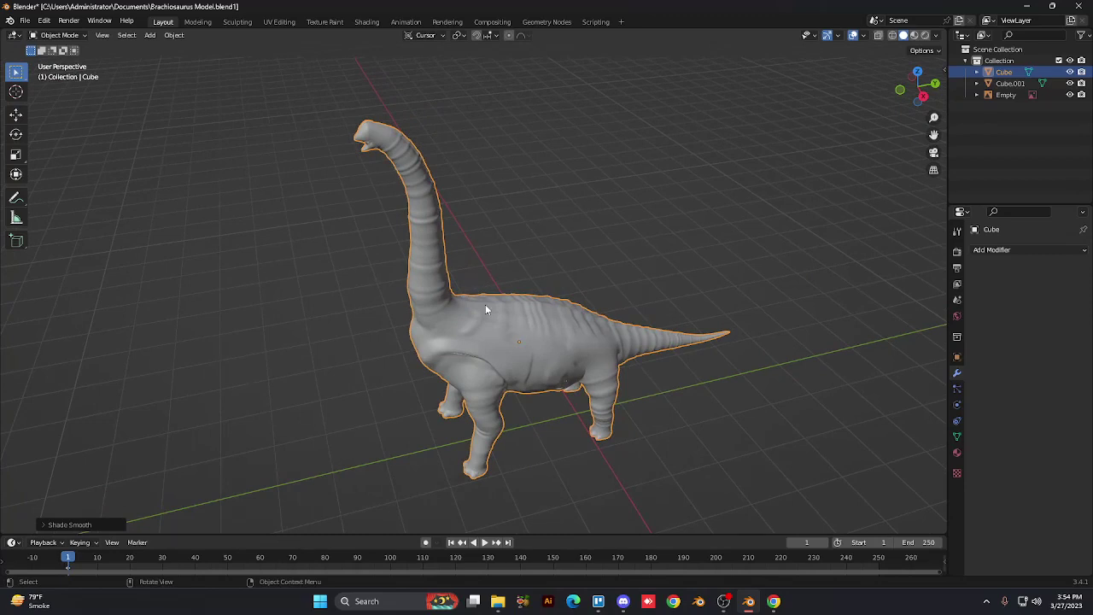
# Step: Set the viewport shading to Material Preview and check the dinosaur from the front and the side
pyautogui.press('z')
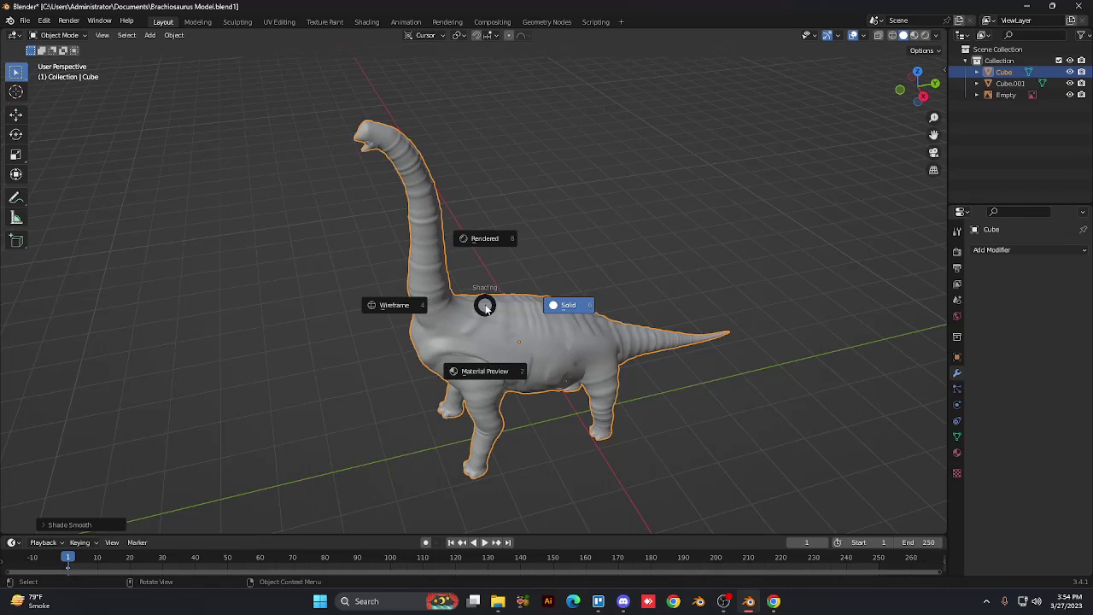
pyautogui.press('2')
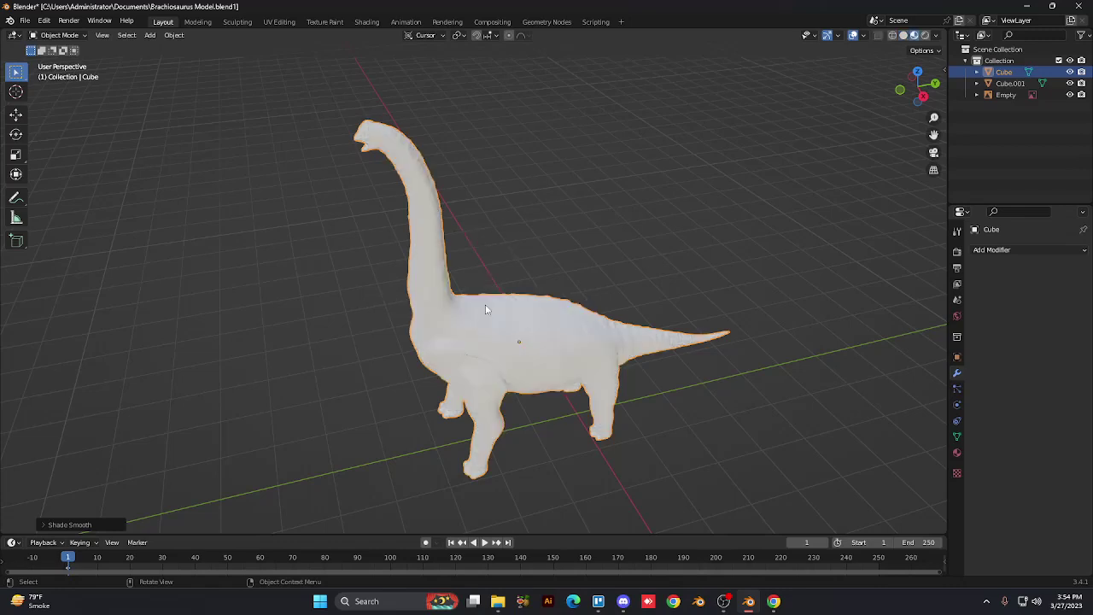
pyautogui.moveTo(485, 309); pyautogui.dragTo(564, 306, button='middle')
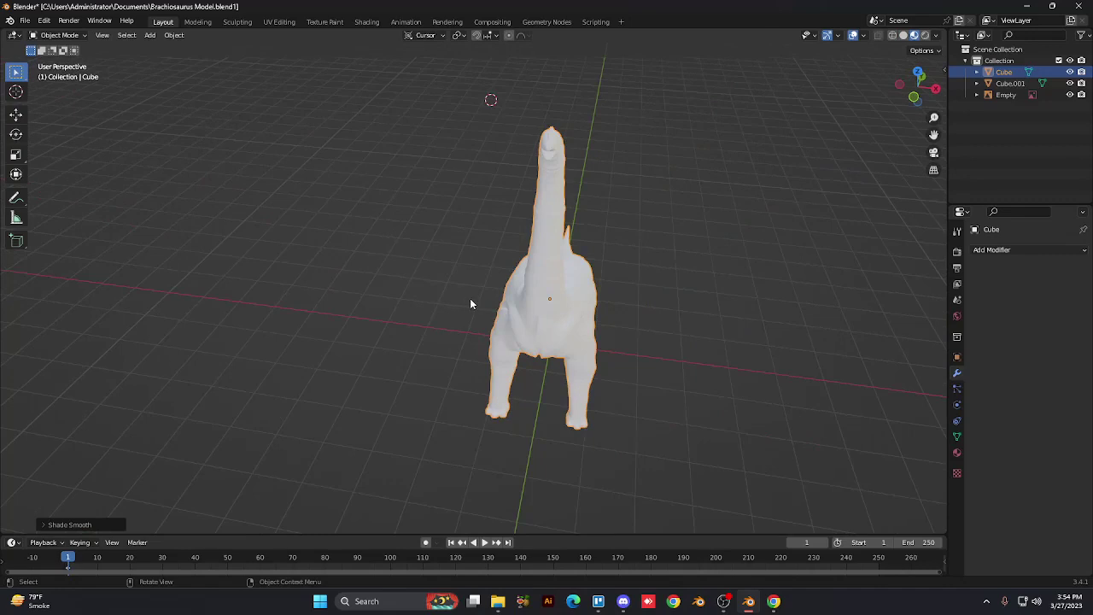
pyautogui.moveTo(469, 303); pyautogui.dragTo(470, 304, button='middle')
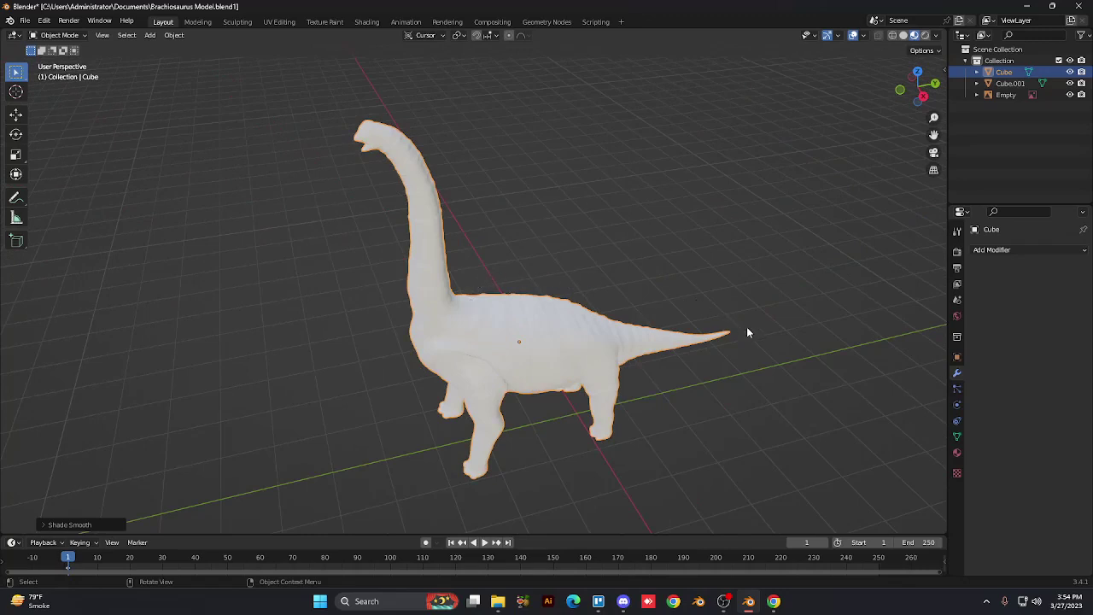
# Step: Open the Shading workspace, frame the dinosaur's body in the preview, and enlarge the Principled BSDF node's settings
pyautogui.click(371, 24)
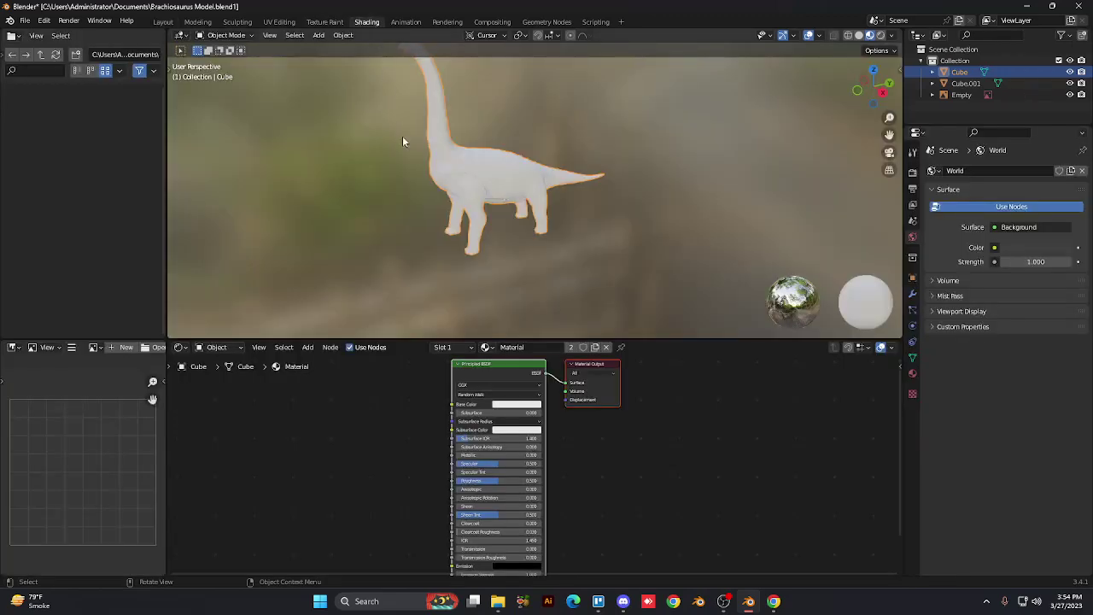
pyautogui.keyDown('shift'); pyautogui.moveTo(403, 142); pyautogui.dragTo(401, 197, button='middle'); pyautogui.keyUp('shift')
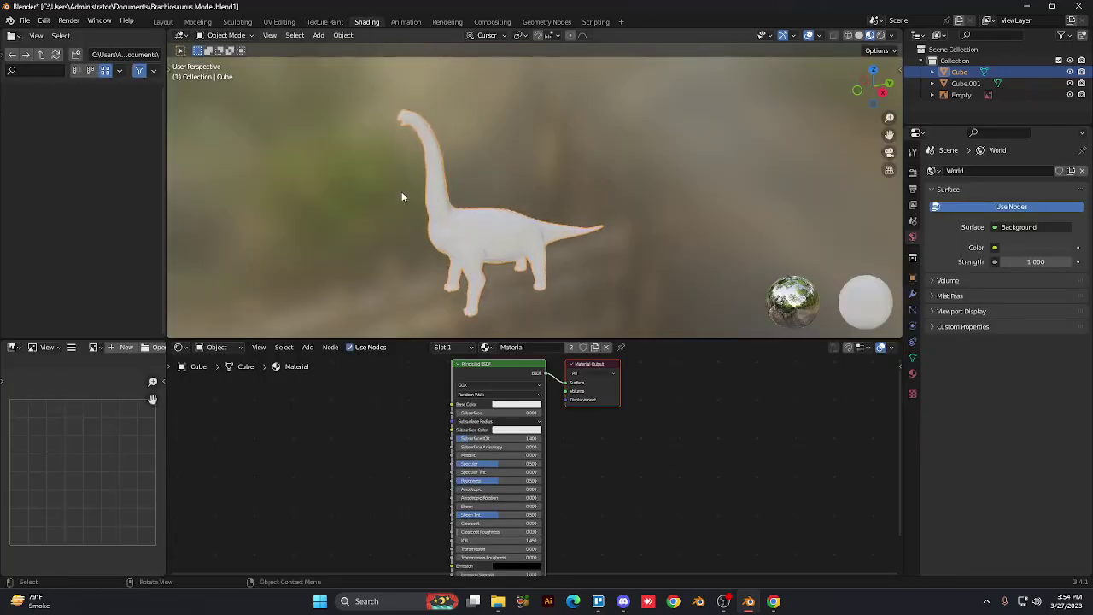
pyautogui.scroll(5, 402, 197)
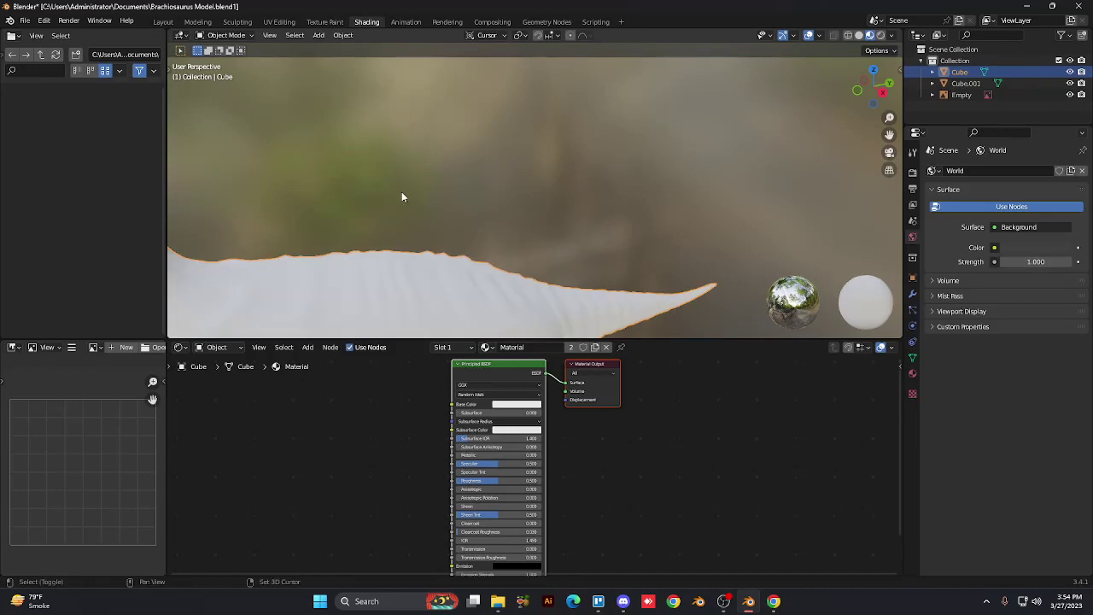
pyautogui.scroll(-4, 414, 175)
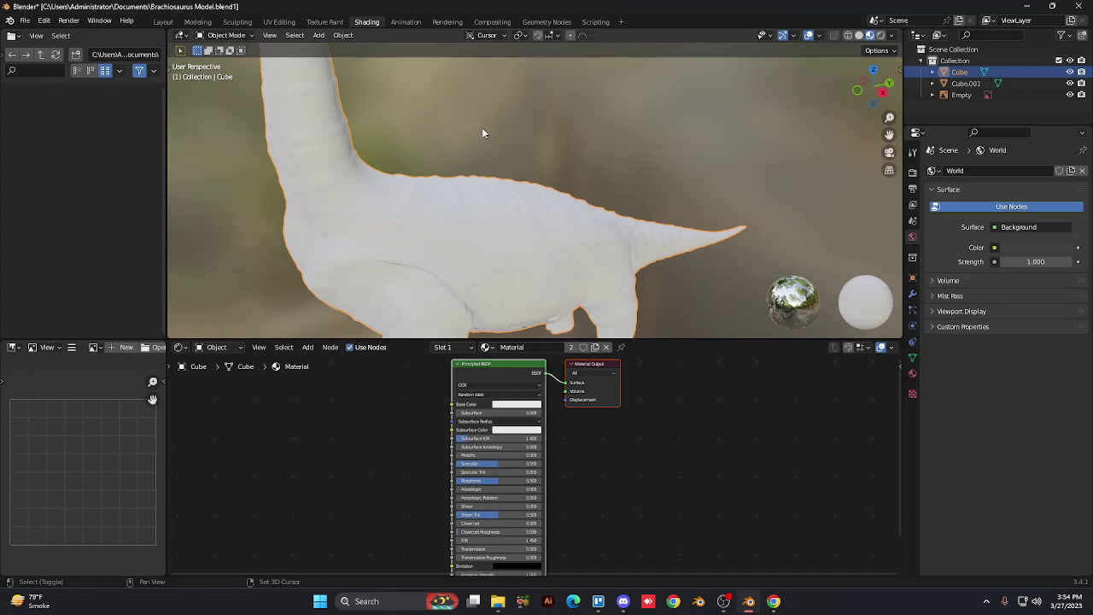
pyautogui.scroll(-3, 483, 133)
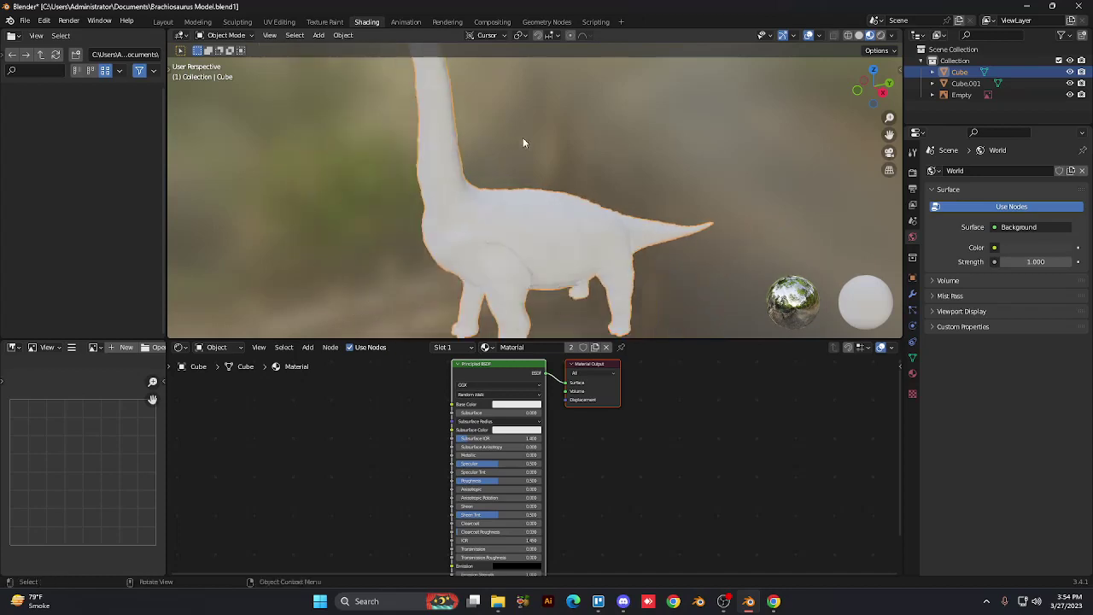
pyautogui.scroll(1, 524, 143)
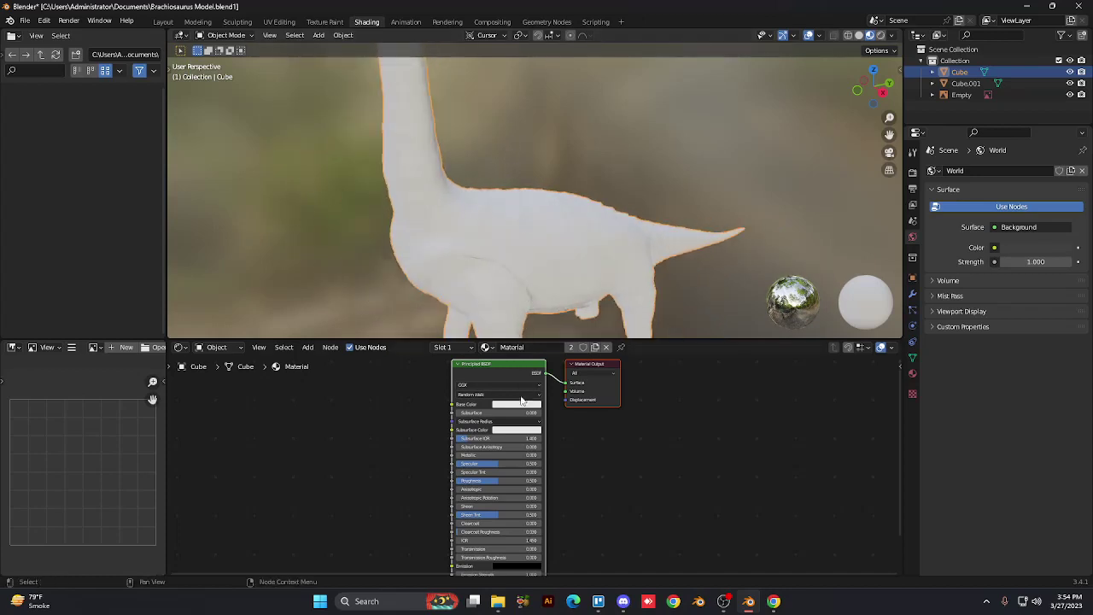
pyautogui.scroll(3, 519, 410)
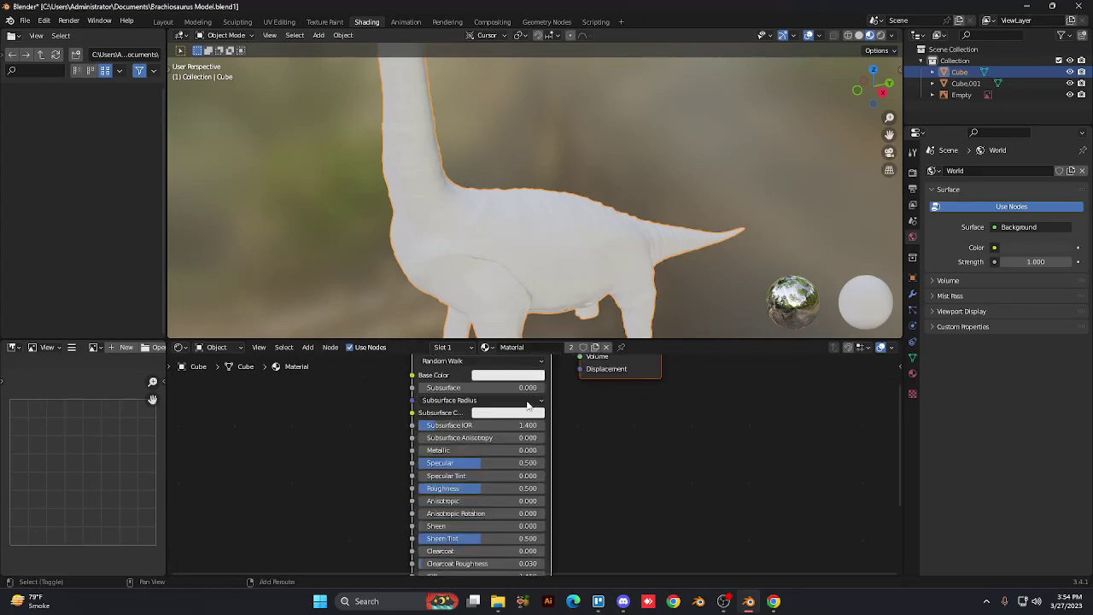
# Step: Move the Principled BSDF node away from the Material Output node to open a gap between them
pyautogui.moveTo(529, 406); pyautogui.dragTo(568, 416, button='middle')
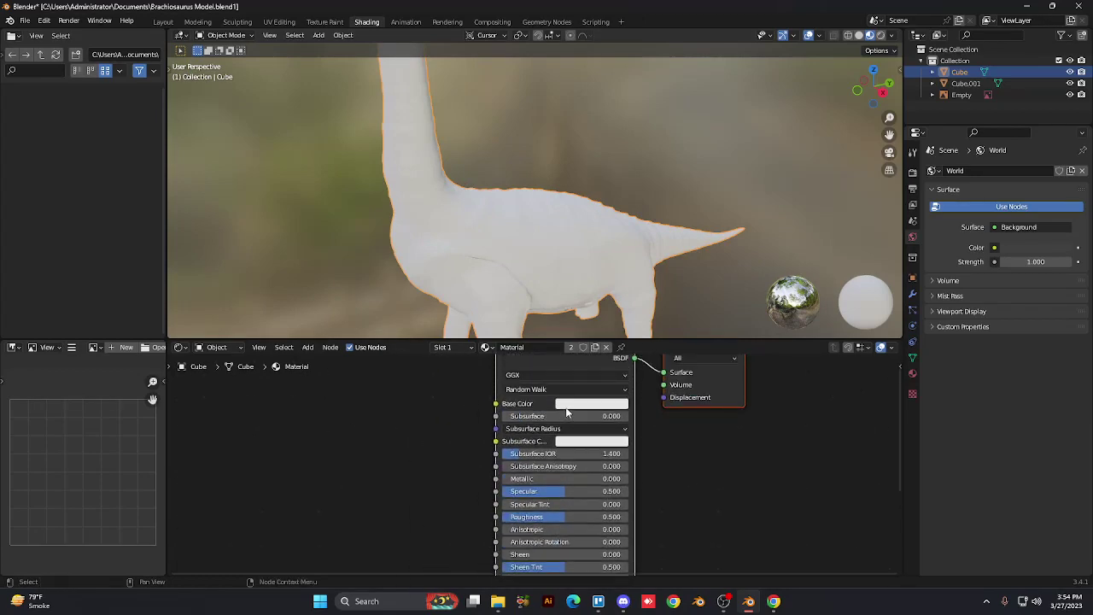
pyautogui.scroll(-1, 397, 413)
pyautogui.moveTo(403, 401); pyautogui.dragTo(516, 391, button='middle')
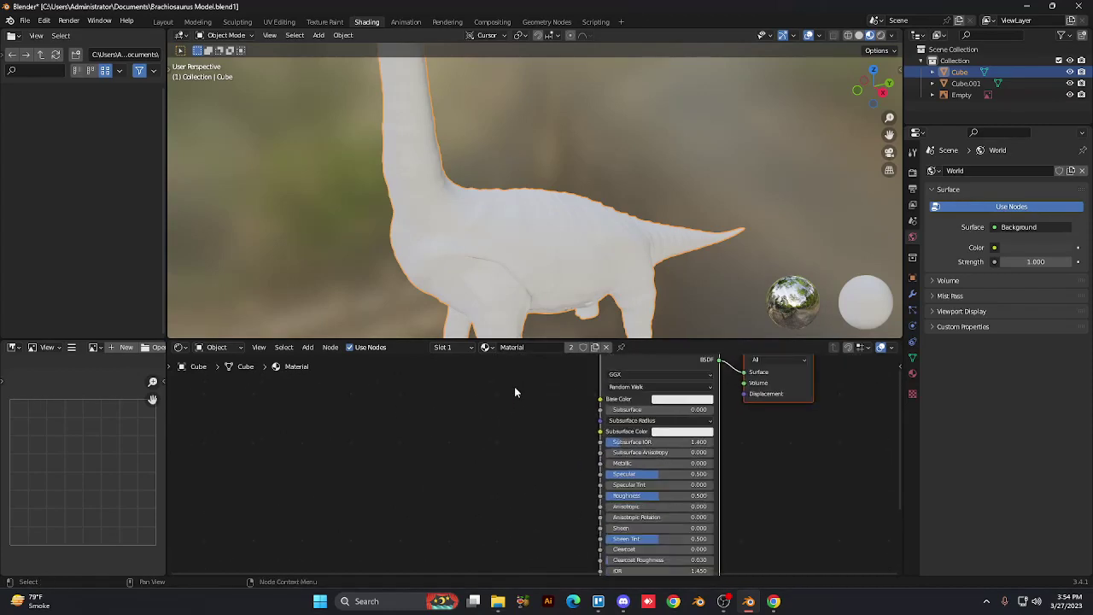
pyautogui.moveTo(648, 360); pyautogui.dragTo(472, 363)
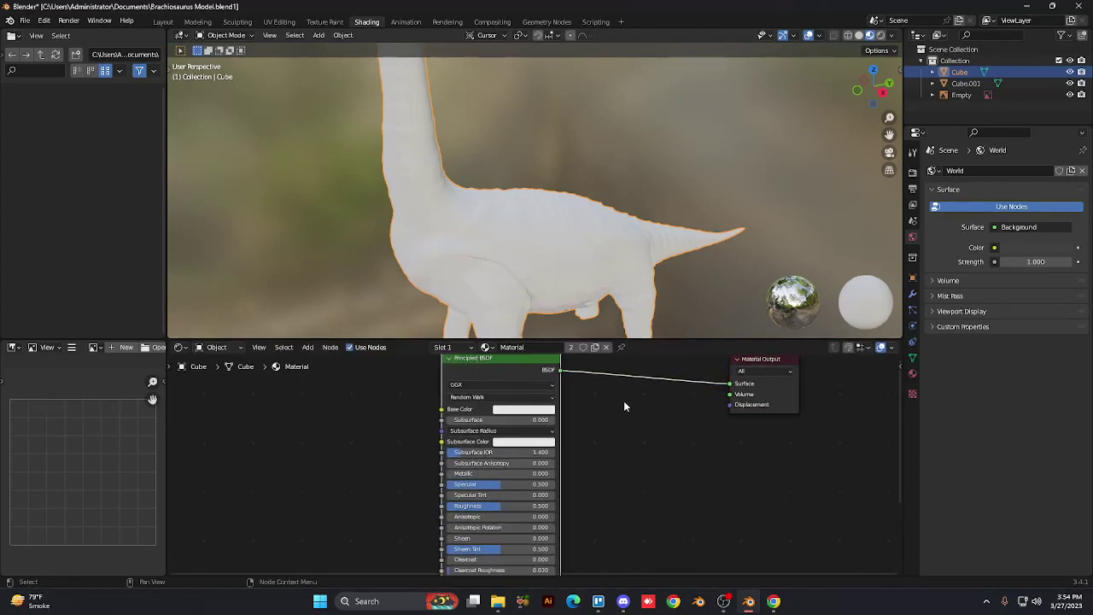
pyautogui.moveTo(624, 406); pyautogui.dragTo(535, 430, button='middle')
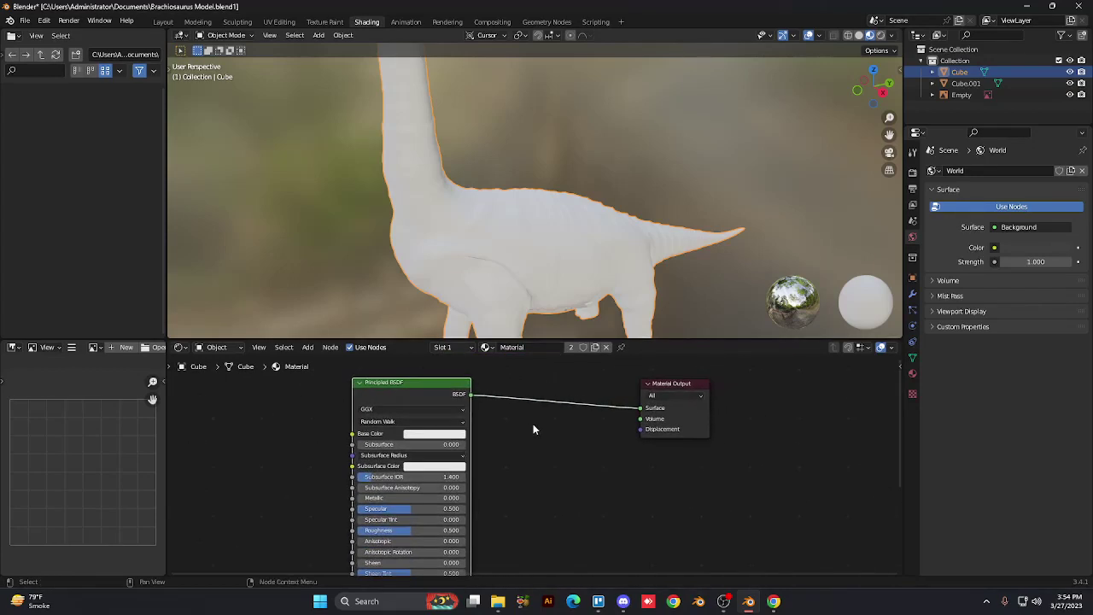
# Step: Add a ColorRamp converter node and place it on the link between the Principled BSDF and Material Output nodes
pyautogui.press('ctrl')
pyautogui.hotkey('shift', 'a')
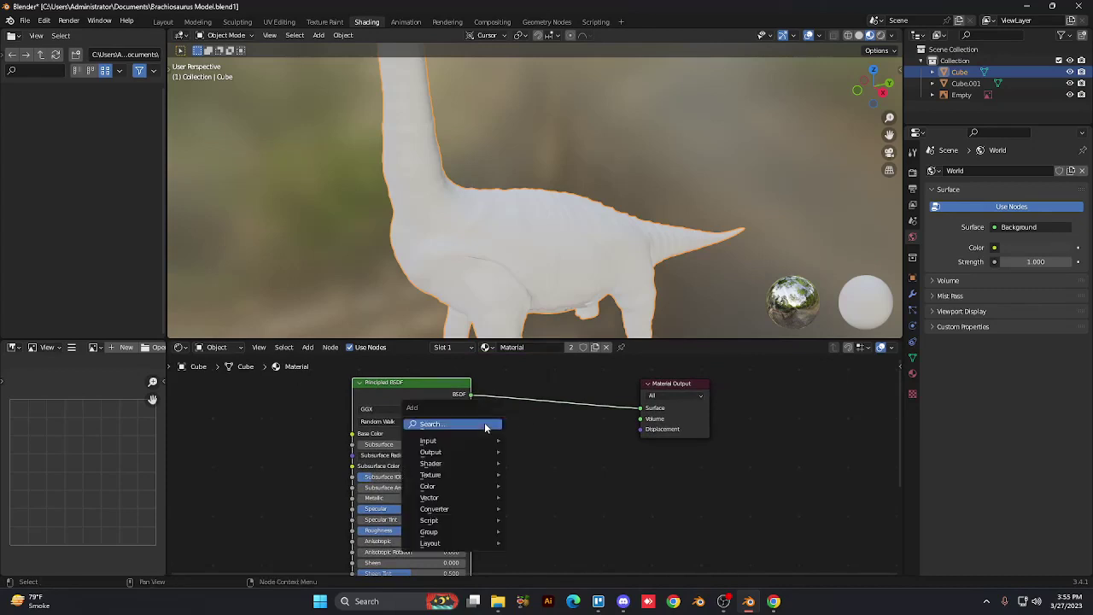
pyautogui.press('Down')
pyautogui.press('Down')
pyautogui.press('Down')
pyautogui.press('Down')
pyautogui.press('Down')
pyautogui.press('Down')
pyautogui.press('Down')
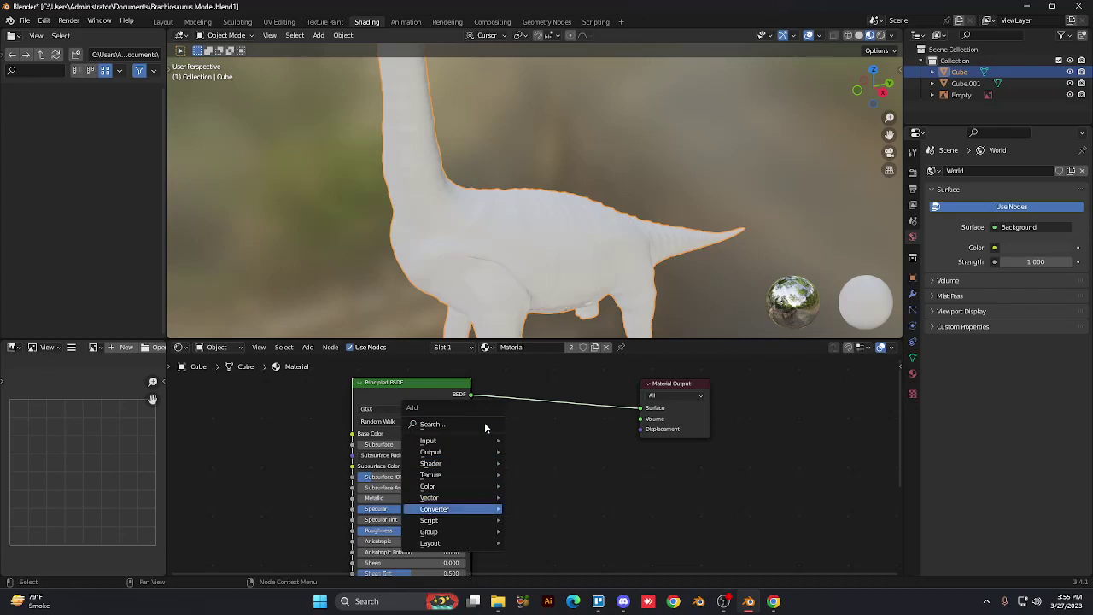
pyautogui.press('Right')
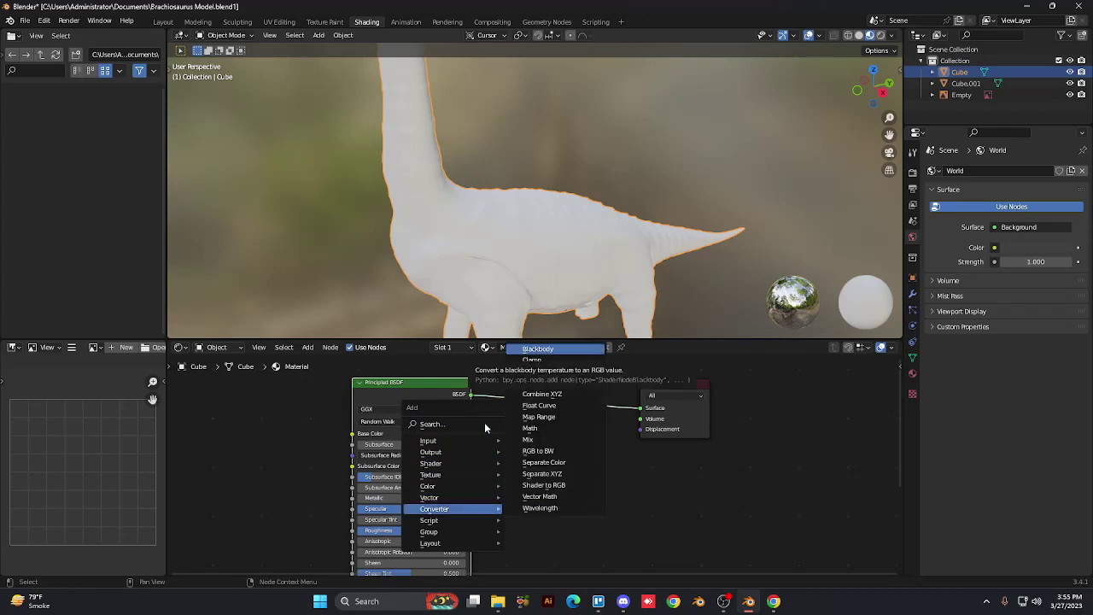
pyautogui.press('Down')
pyautogui.press('Down')
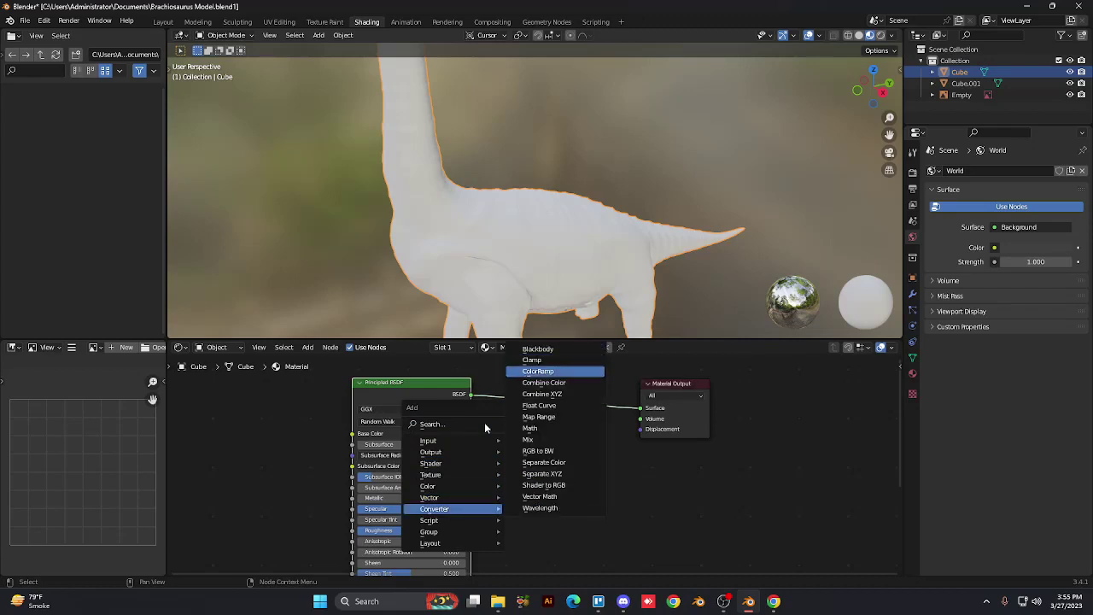
pyautogui.press('Return')
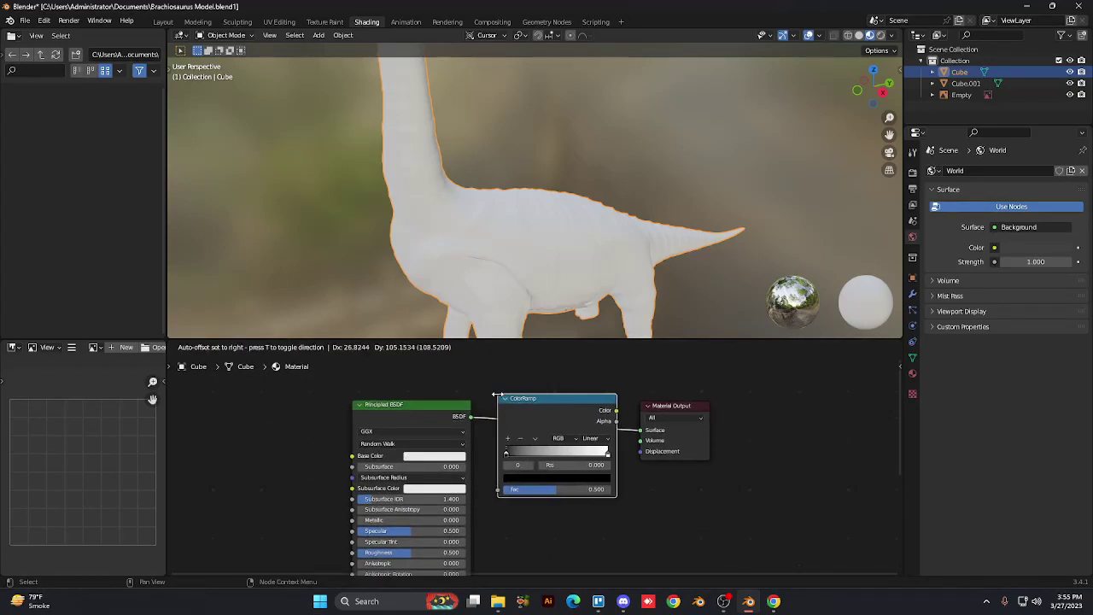
pyautogui.click(495, 398)
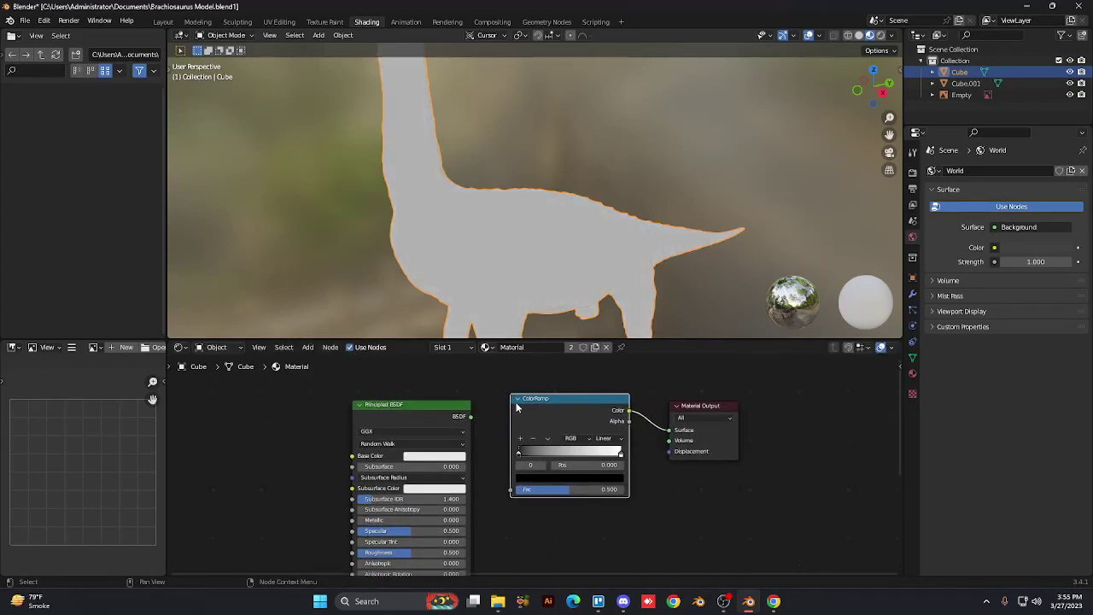
# Step: Move the ColorRamp node ahead of the Principled BSDF node and cut its link to the Material Output
pyautogui.scroll(-1, 517, 407)
pyautogui.moveTo(517, 406); pyautogui.dragTo(583, 369, button='middle')
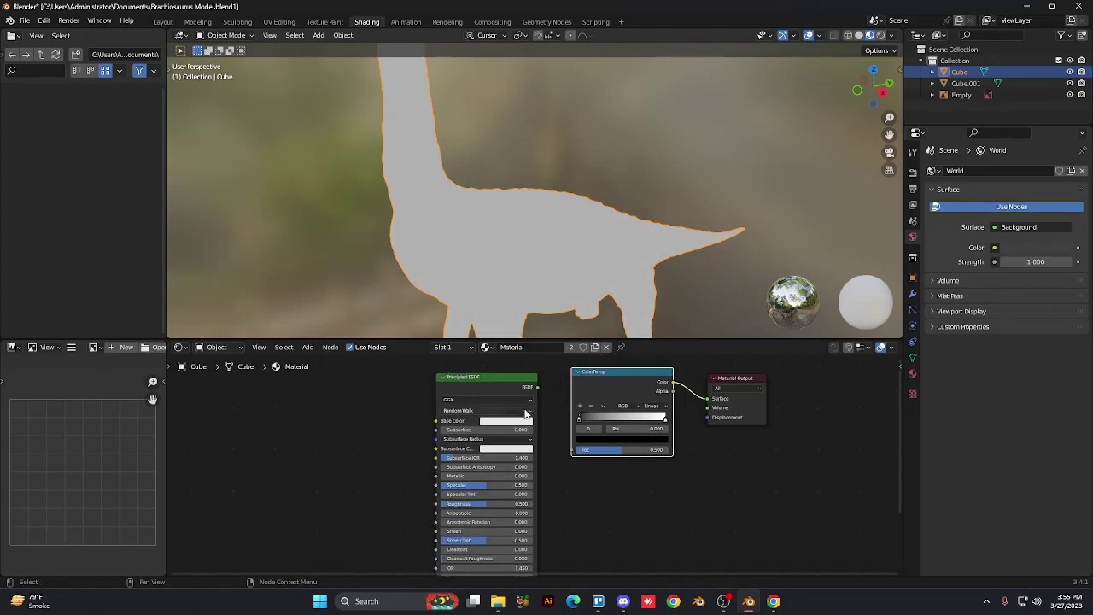
pyautogui.moveTo(648, 376); pyautogui.dragTo(315, 403)
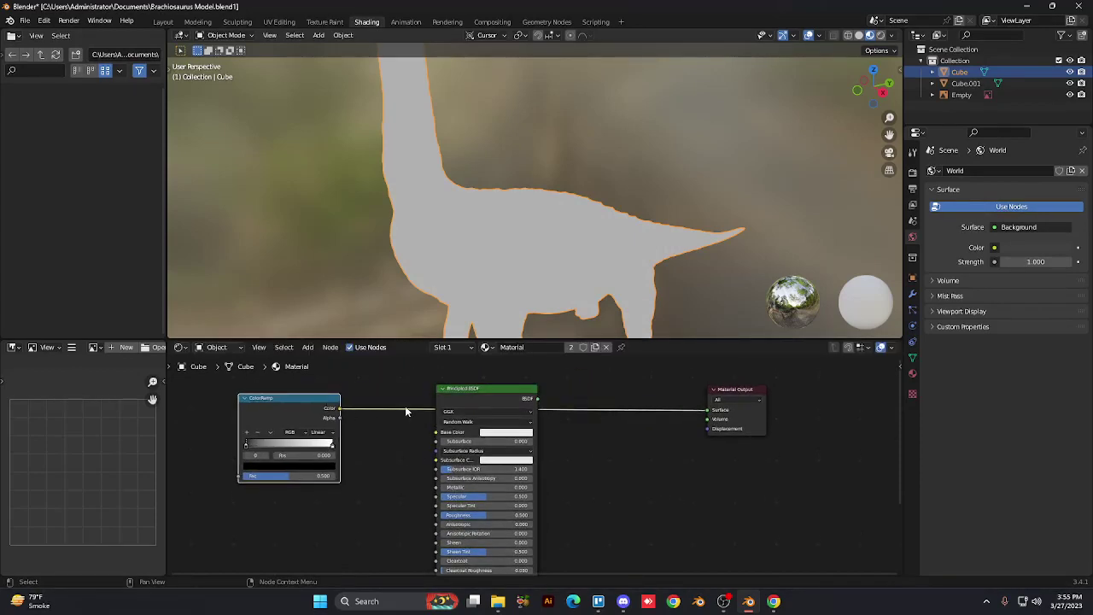
pyautogui.keyDown('ctrl'); pyautogui.moveTo(414, 415); pyautogui.dragTo(415, 418, button='right'); pyautogui.keyUp('ctrl')
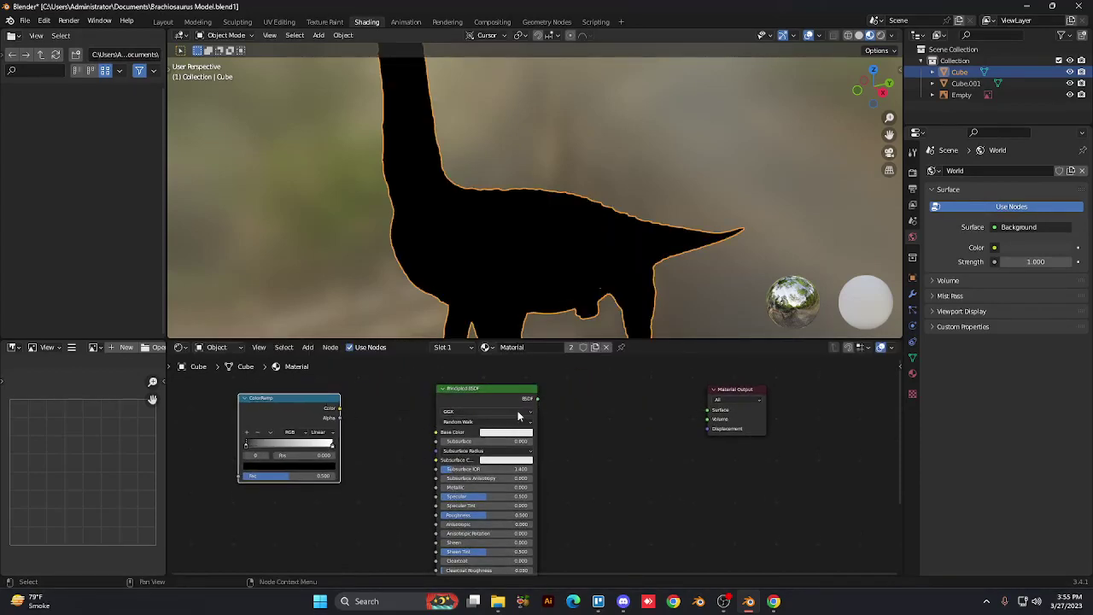
# Step: Connect the Principled BSDF output to the Material Output's Surface and the ColorRamp's Color output to Base Color
pyautogui.moveTo(537, 398); pyautogui.dragTo(717, 419)
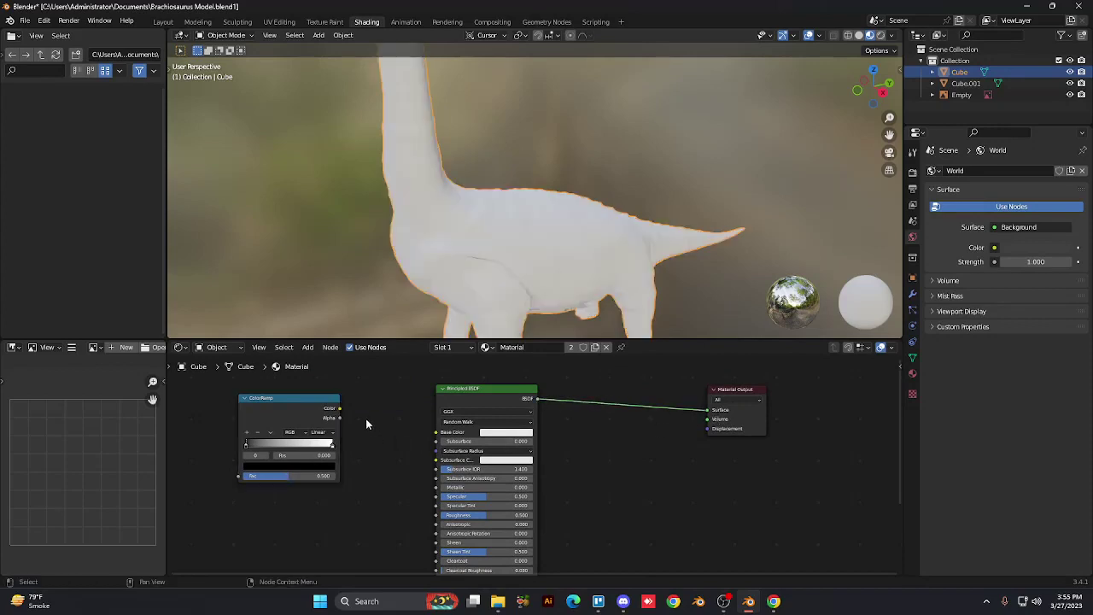
pyautogui.moveTo(341, 411); pyautogui.dragTo(435, 433)
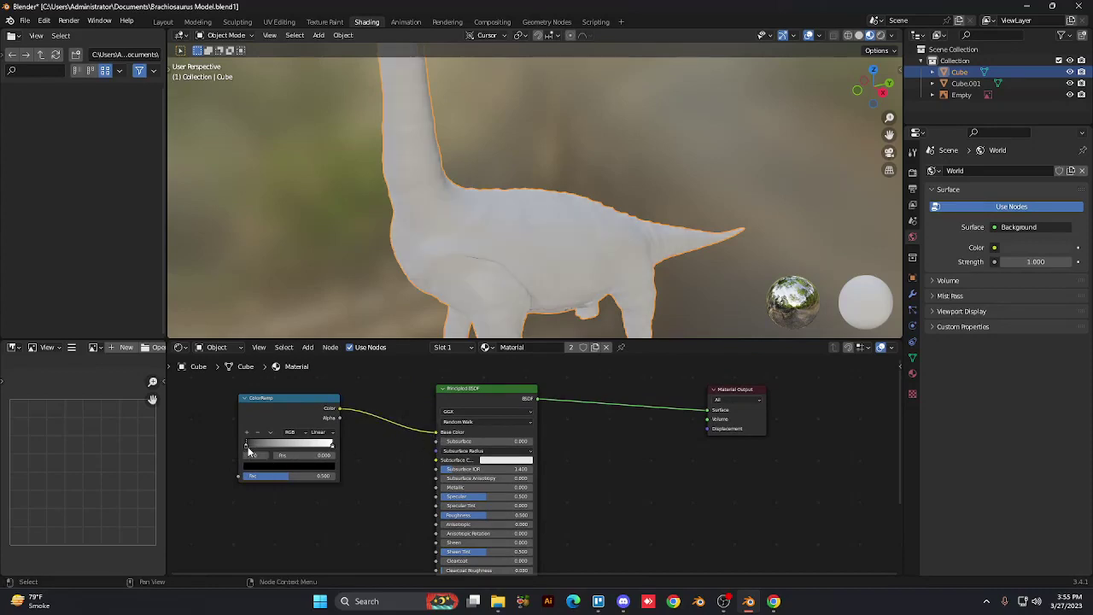
pyautogui.moveTo(253, 454)
pyautogui.mouseDown()
pyautogui.moveTo(302, 446)
pyautogui.moveTo(260, 449)
pyautogui.mouseUp()
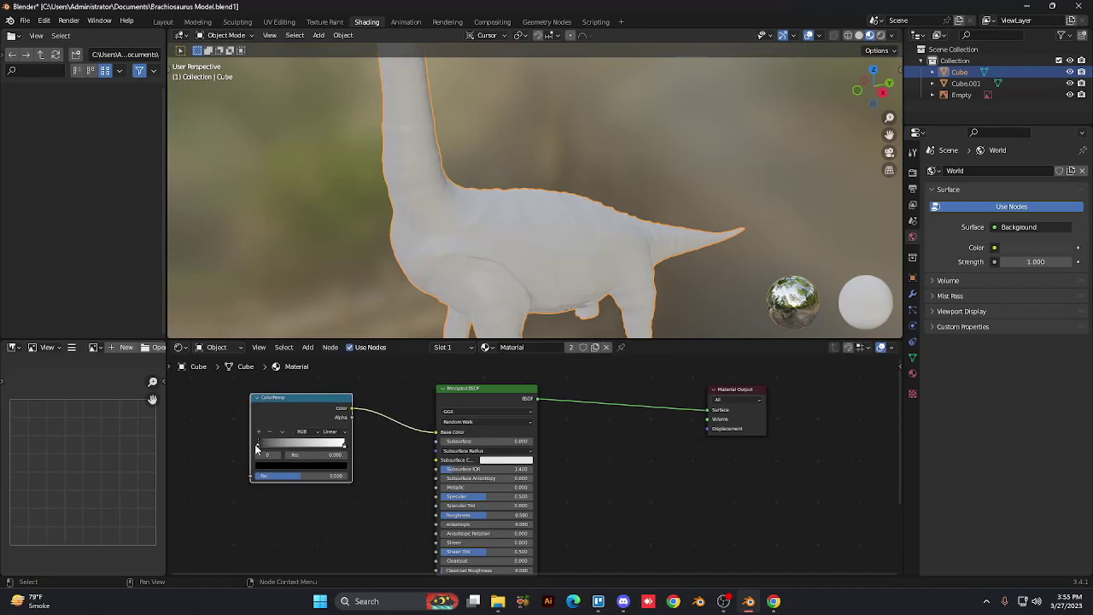
# Step: Move the ColorRamp's black stop to position 0.596 and add a light grey stop at position 0.099
pyautogui.scroll(1, 291, 399)
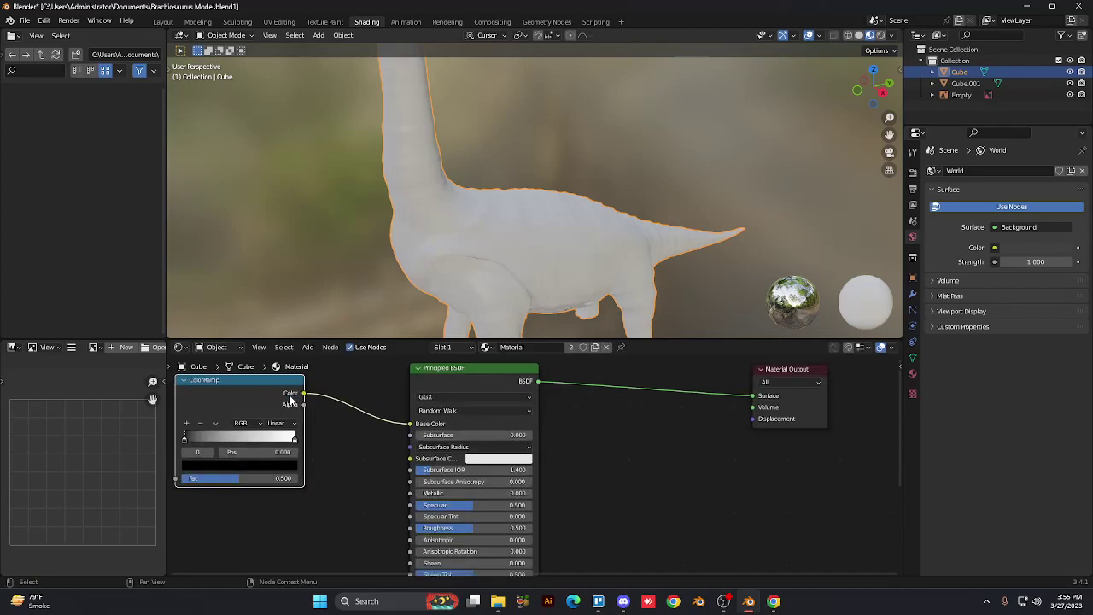
pyautogui.moveTo(291, 398); pyautogui.dragTo(470, 397, button='middle')
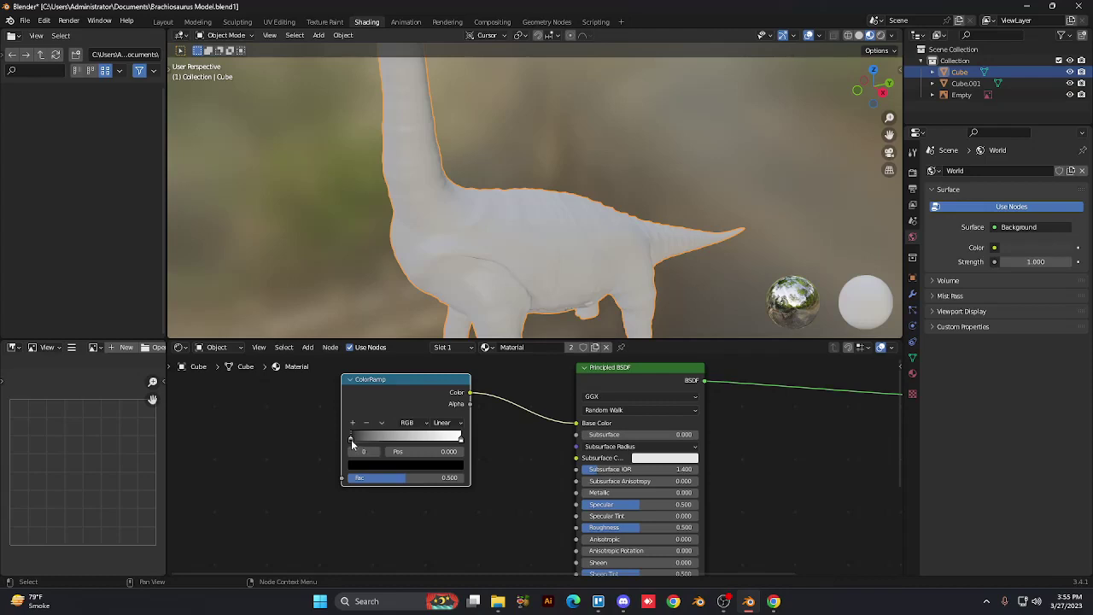
pyautogui.moveTo(351, 438); pyautogui.dragTo(405, 438)
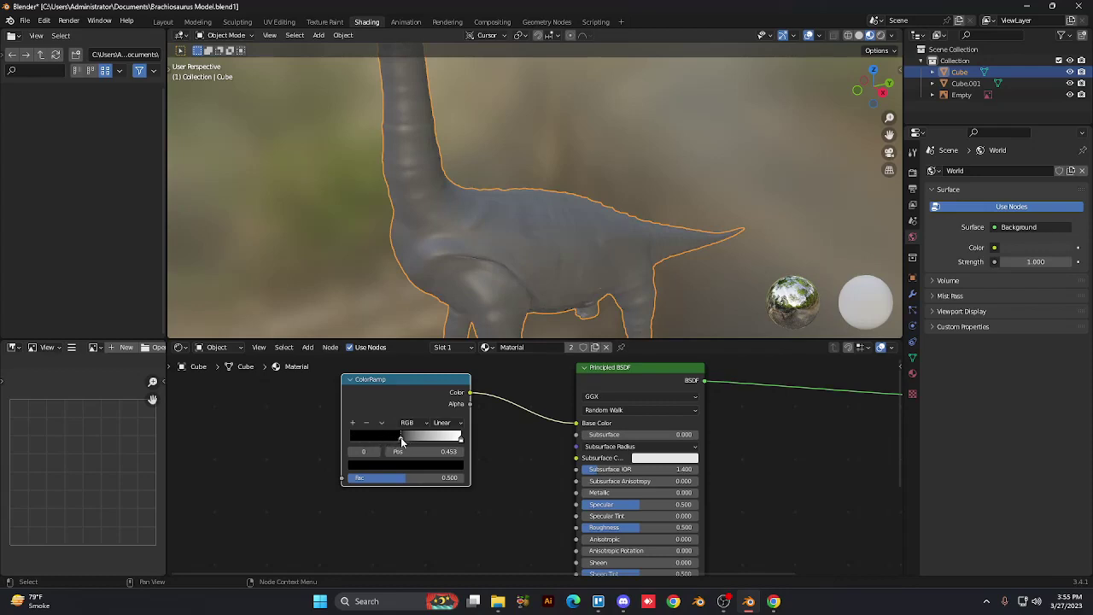
pyautogui.moveTo(401, 437); pyautogui.dragTo(372, 452)
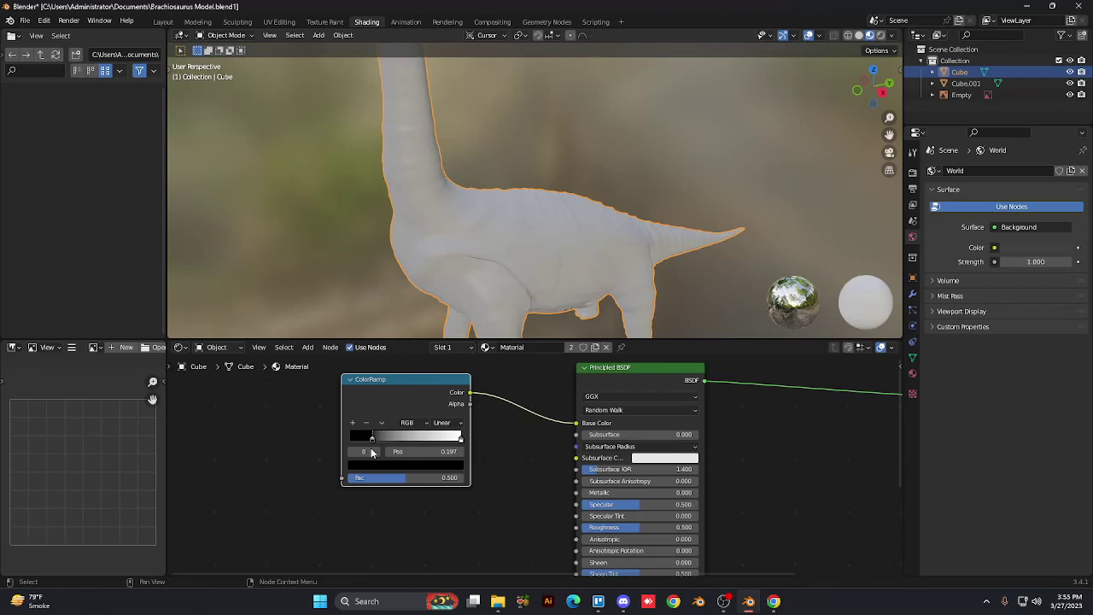
pyautogui.moveTo(372, 453); pyautogui.dragTo(418, 448)
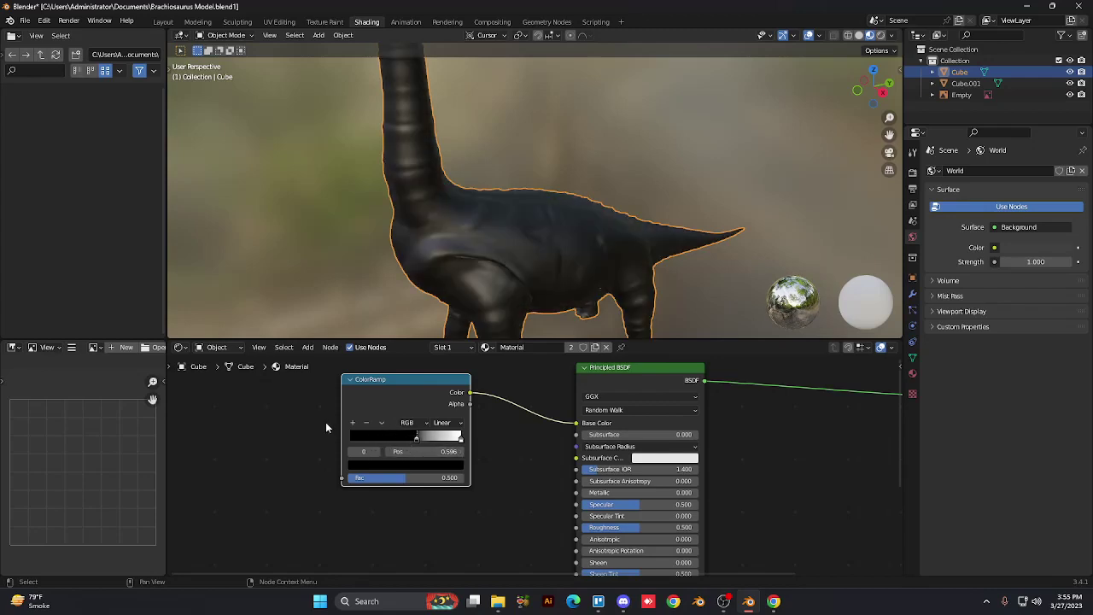
pyautogui.click(352, 423)
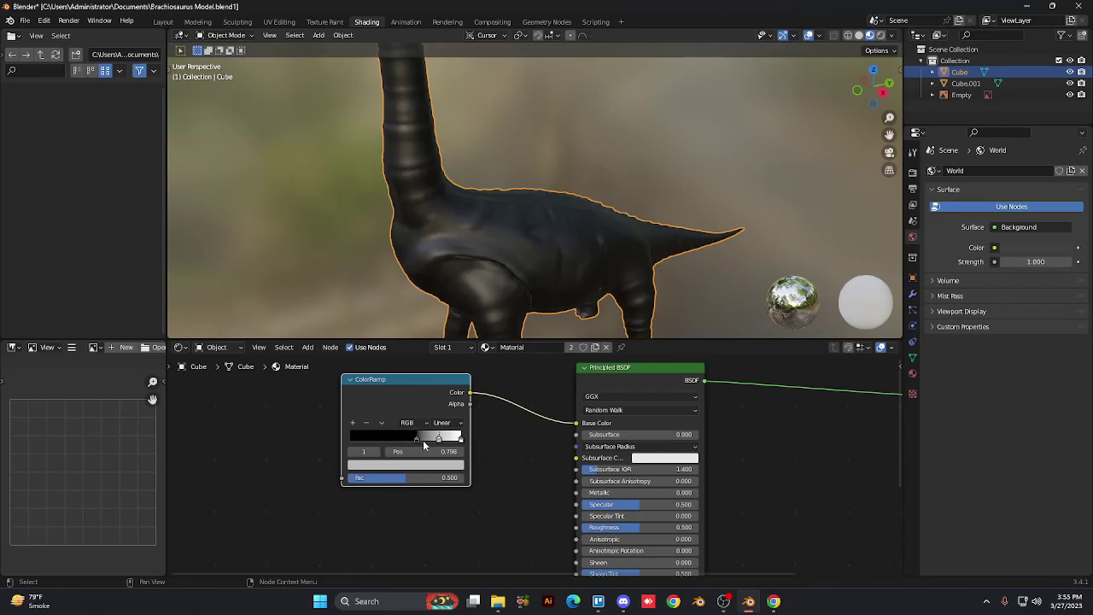
pyautogui.moveTo(438, 438); pyautogui.dragTo(357, 446)
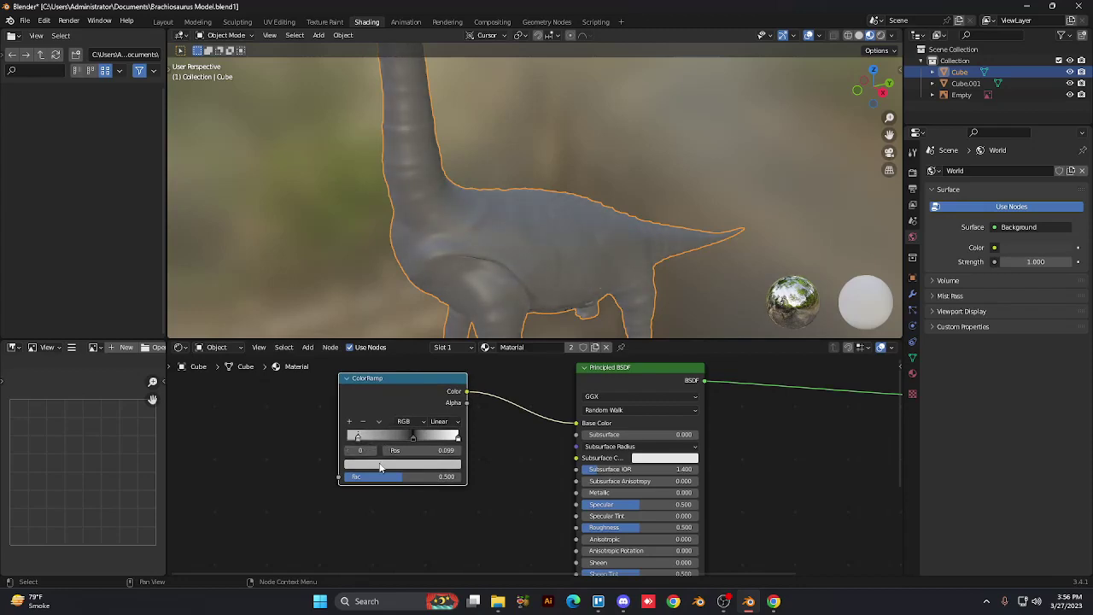
# Step: Recolour the ColorRamp stop at position 0.099 to a very dark reddish brown with a Value of 0.043
pyautogui.click(382, 464)
pyautogui.moveTo(385, 376); pyautogui.dragTo(389, 378)
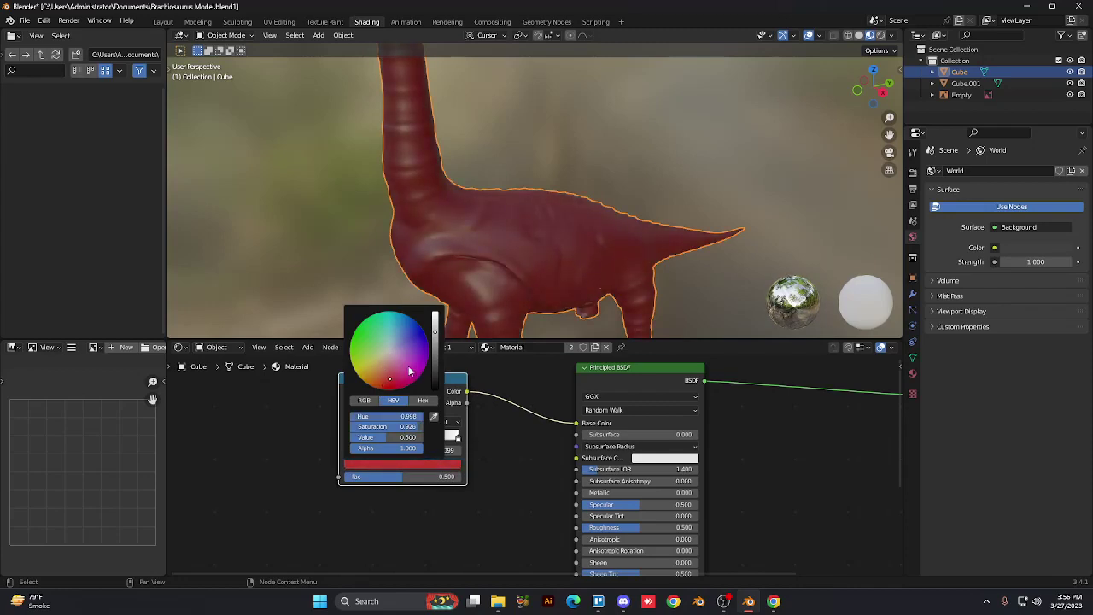
pyautogui.moveTo(435, 332); pyautogui.dragTo(429, 369)
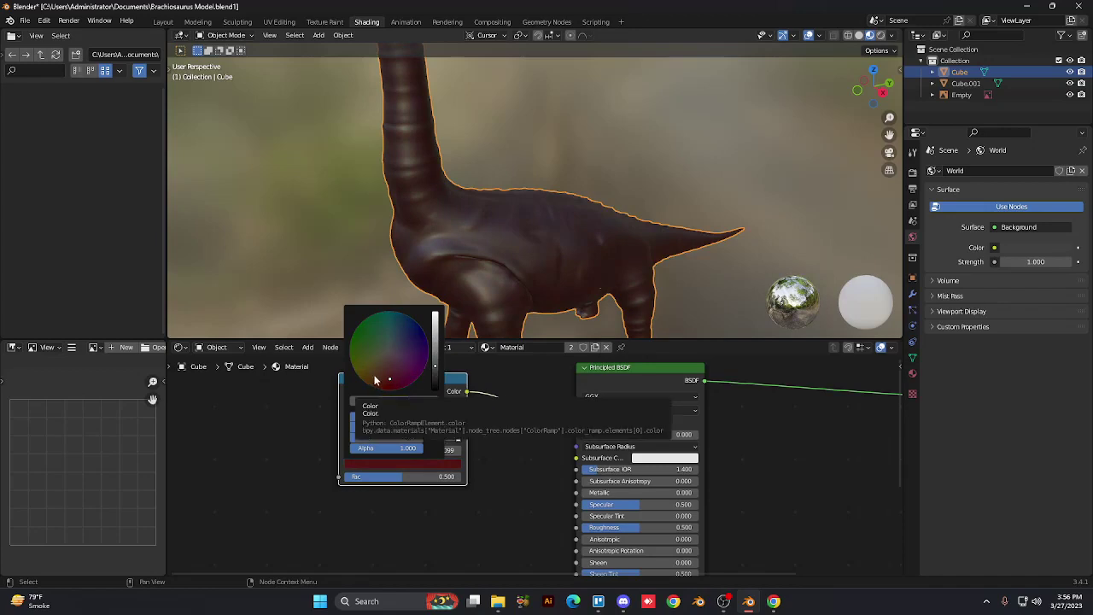
pyautogui.click(388, 376)
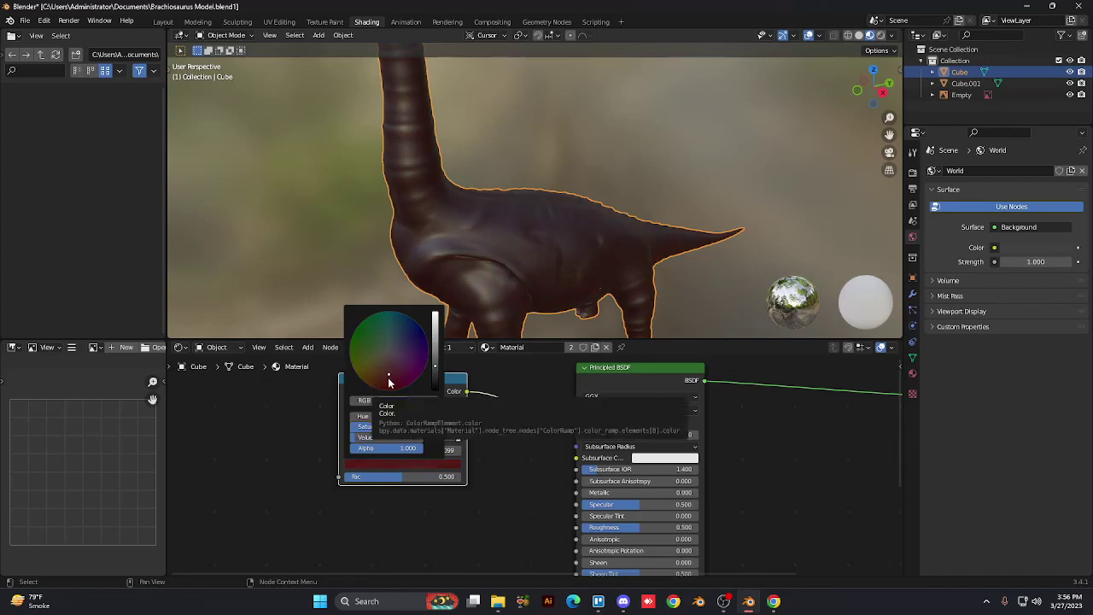
pyautogui.click(389, 382)
pyautogui.click(389, 384)
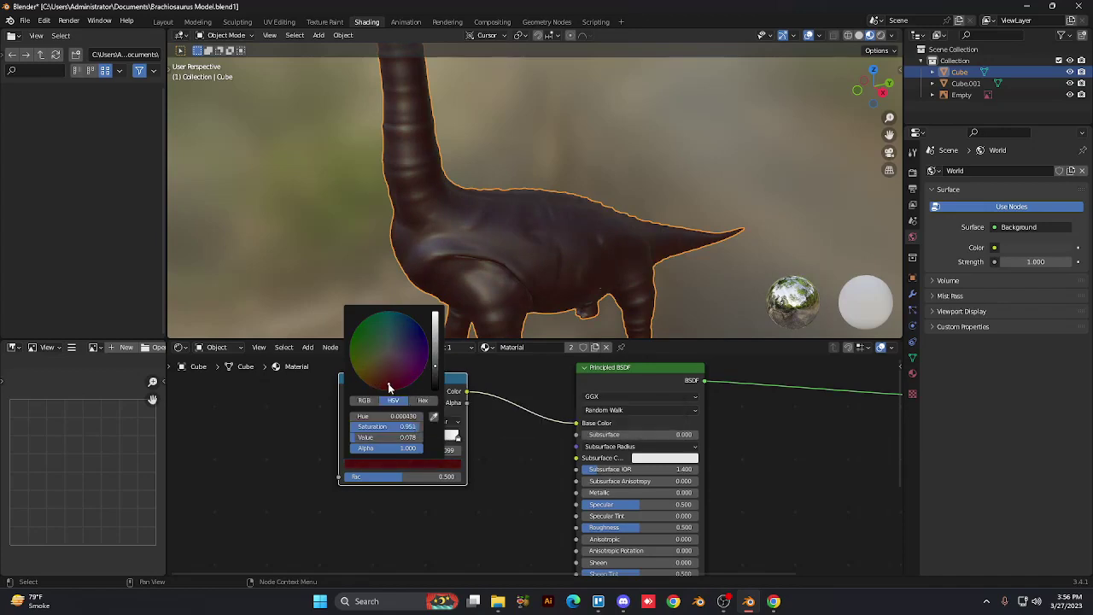
pyautogui.click(435, 372)
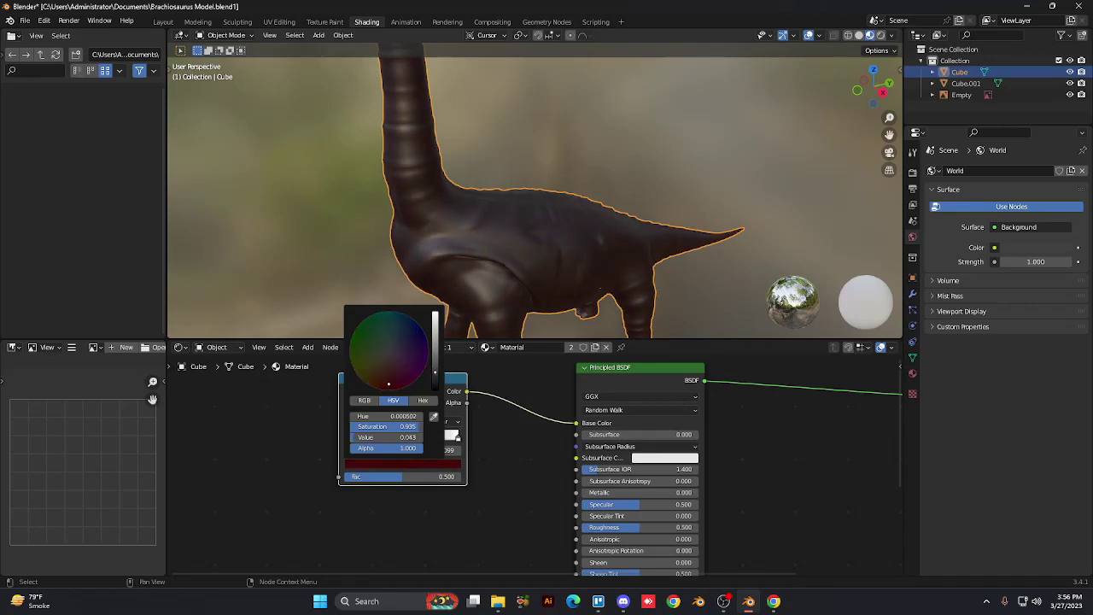
pyautogui.click(397, 378)
pyautogui.moveTo(395, 378)
pyautogui.mouseDown()
pyautogui.moveTo(390, 393)
pyautogui.moveTo(377, 385)
pyautogui.mouseUp()
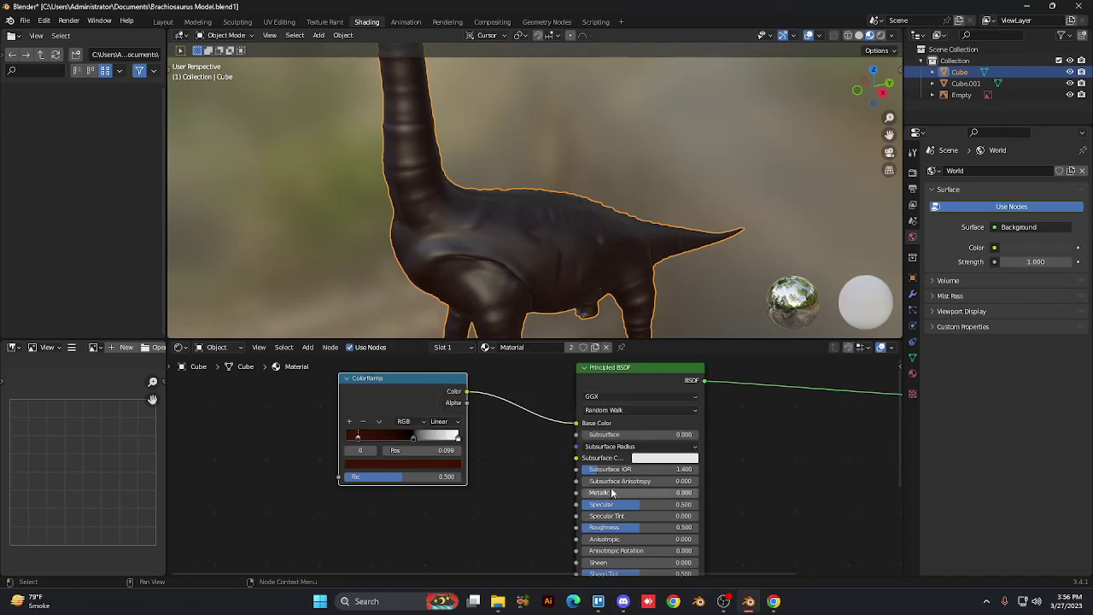
# Step: On the Principled BSDF node, set Specular to 0.123, Subsurface IOR to 1.010, Roughness to 0.567 and Sheen Tint to 0
pyautogui.moveTo(627, 506); pyautogui.dragTo(586, 471)
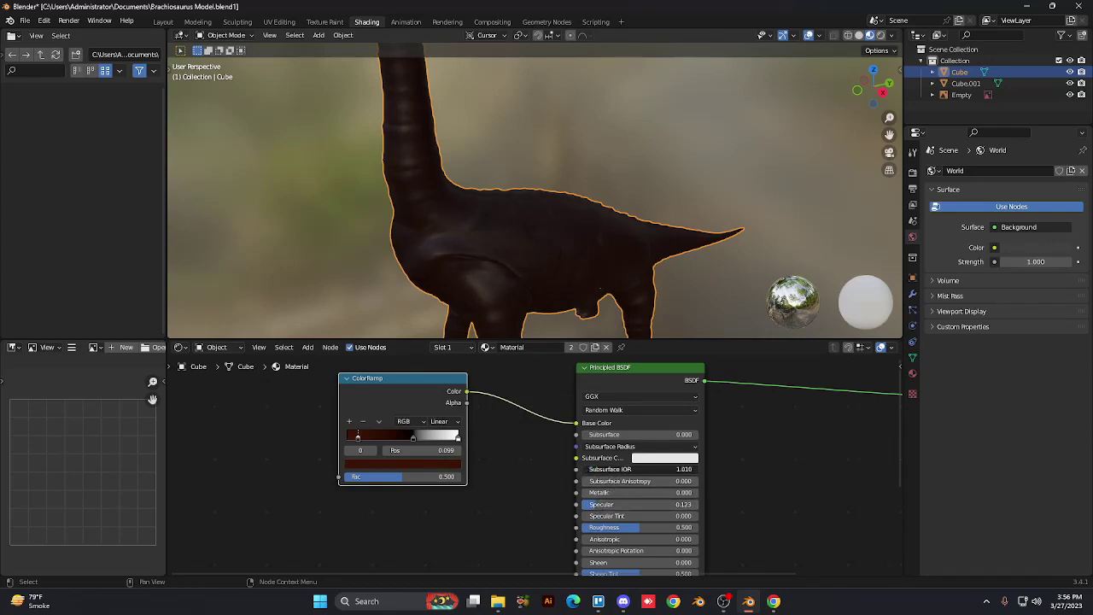
pyautogui.moveTo(627, 527); pyautogui.dragTo(647, 527)
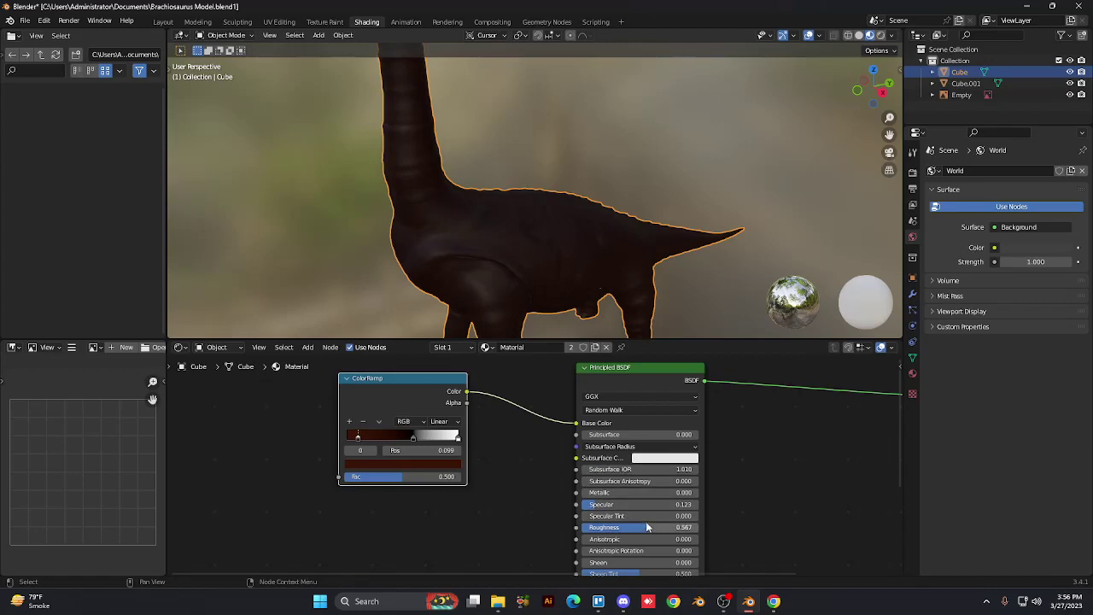
pyautogui.keyDown('shift'); pyautogui.scroll(1, 646, 512); pyautogui.keyUp('shift')
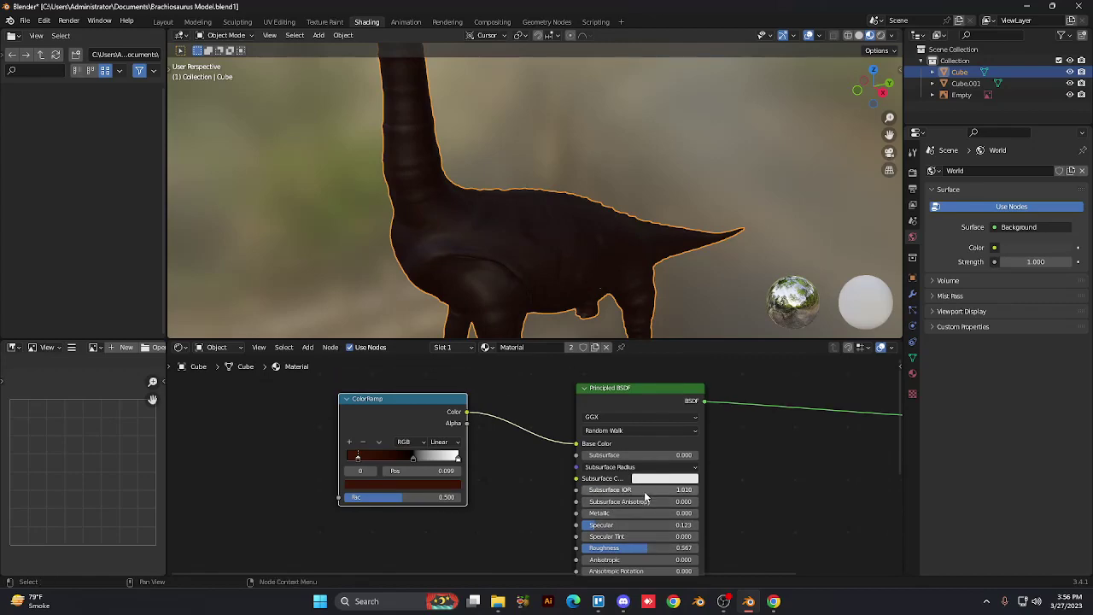
pyautogui.keyDown('shift'); pyautogui.scroll(-5, 644, 489); pyautogui.keyUp('shift')
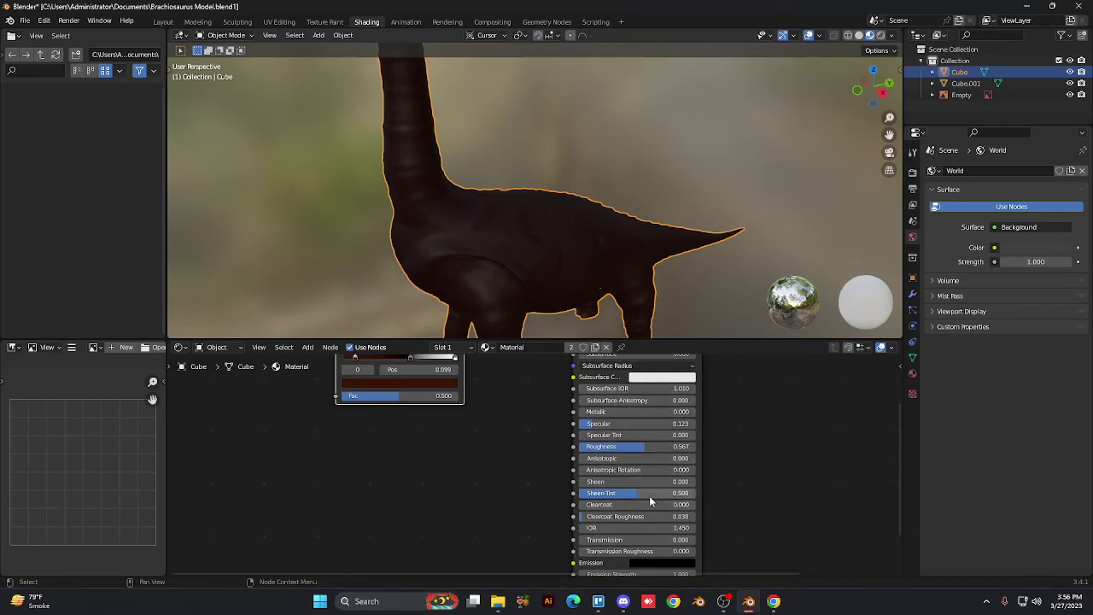
pyautogui.moveTo(649, 495); pyautogui.dragTo(457, 428)
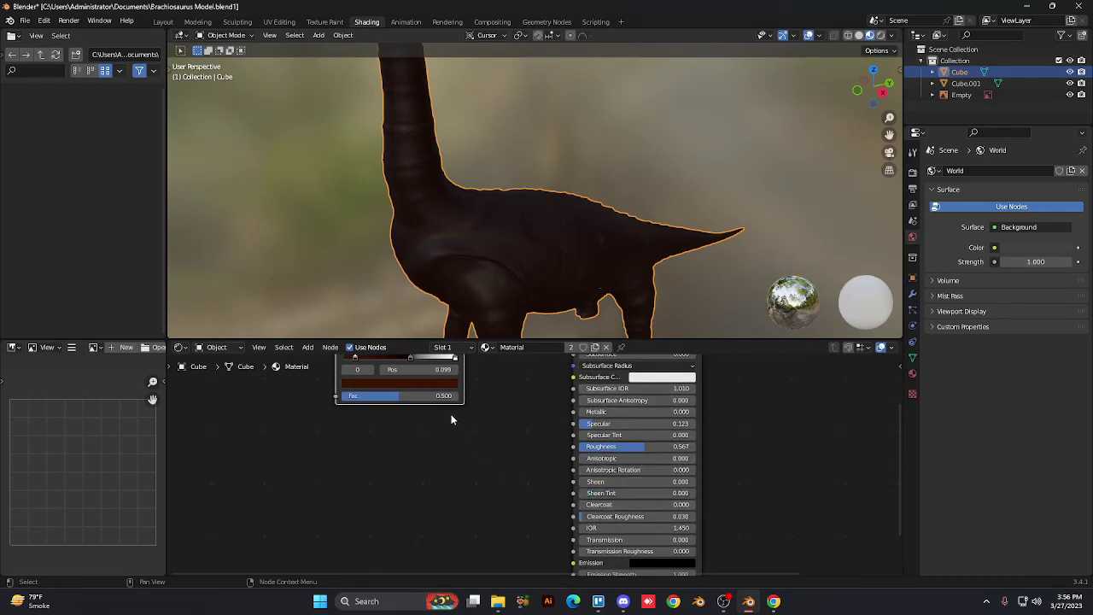
pyautogui.keyDown('shift'); pyautogui.scroll(3, 452, 420); pyautogui.keyUp('shift')
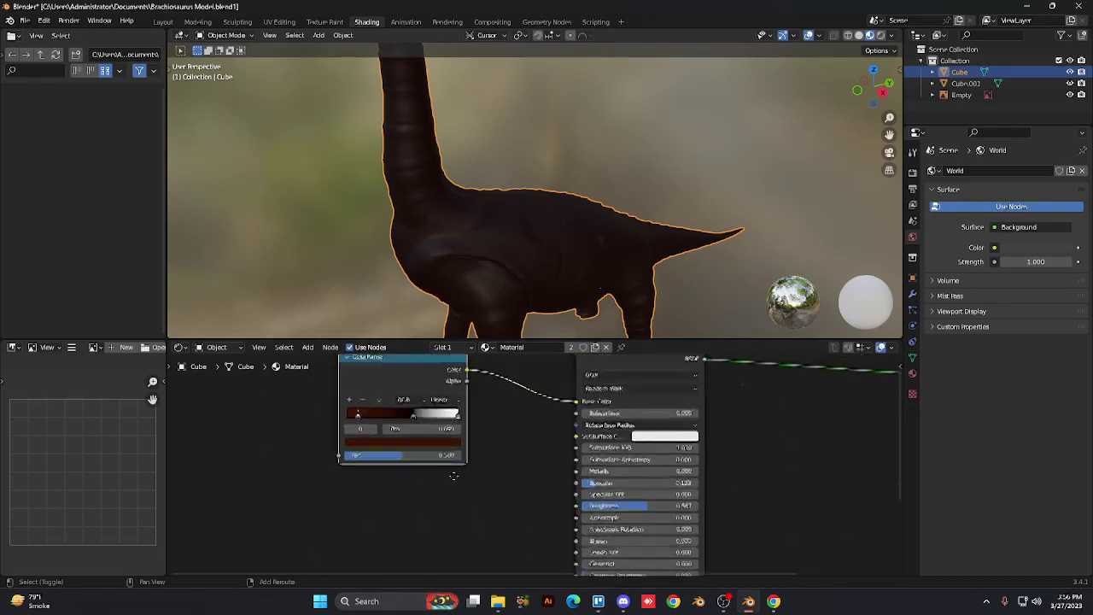
# Step: Reposition the ColorRamp stops, with black at 0.238, dark brown at 0.614 and white at about 0.94, and shift the node away from the Principled BSDF
pyautogui.keyDown('shift'); pyautogui.scroll(1, 453, 475); pyautogui.keyUp('shift')
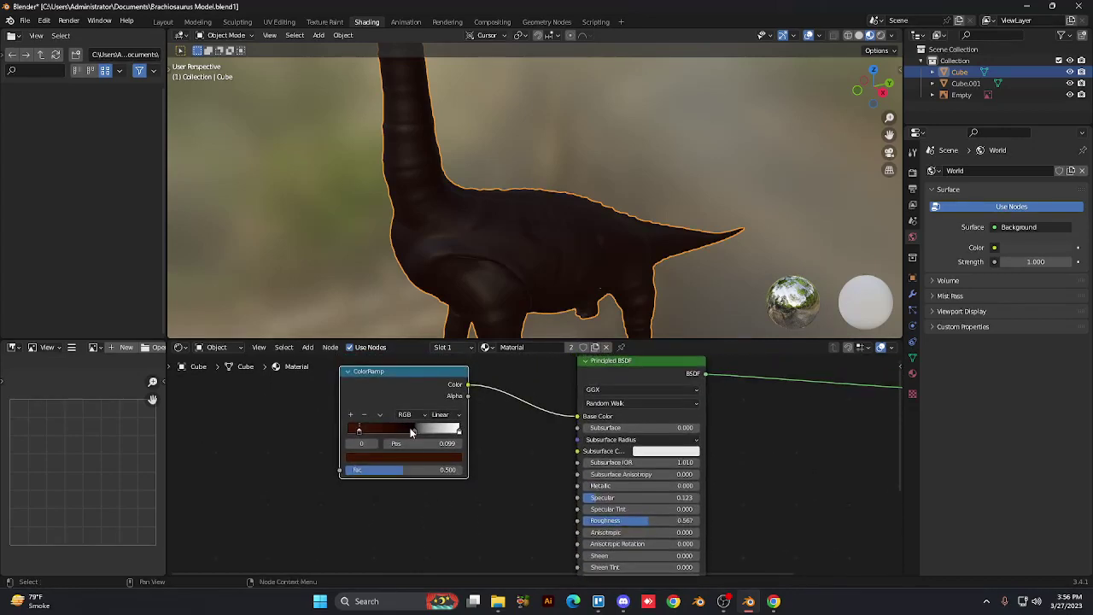
pyautogui.moveTo(413, 435)
pyautogui.mouseDown()
pyautogui.moveTo(432, 433)
pyautogui.moveTo(395, 432)
pyautogui.mouseUp()
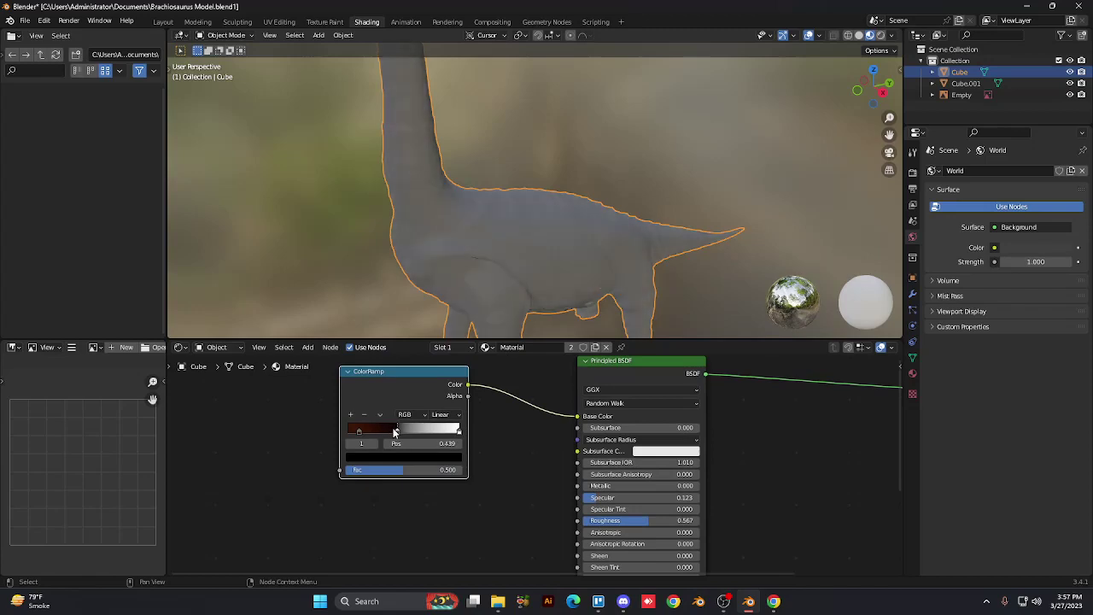
pyautogui.press('g')
pyautogui.click(351, 440)
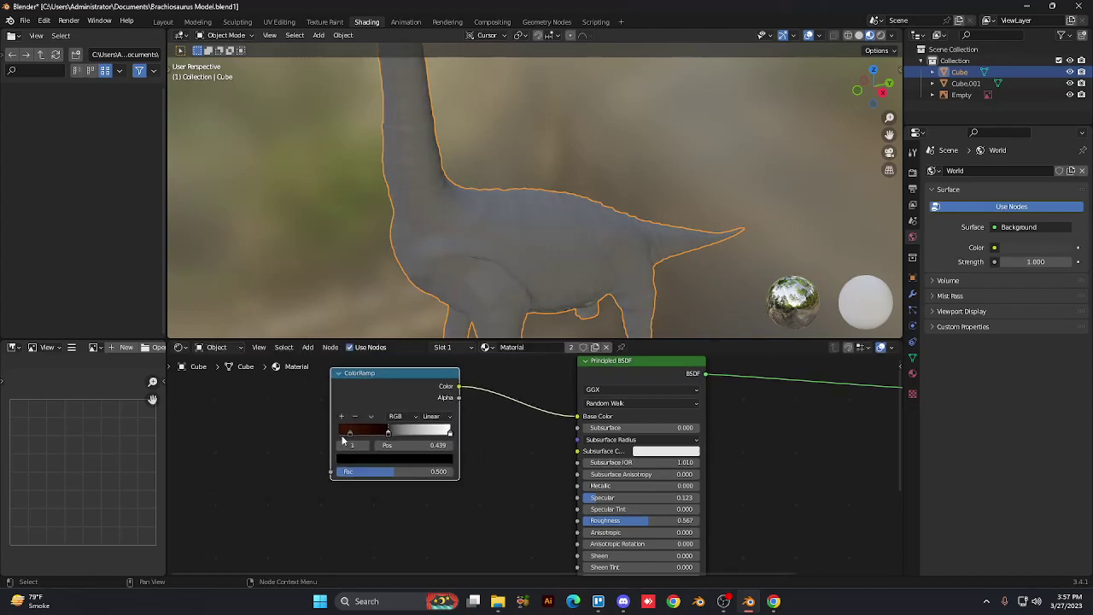
pyautogui.moveTo(347, 432); pyautogui.dragTo(408, 433)
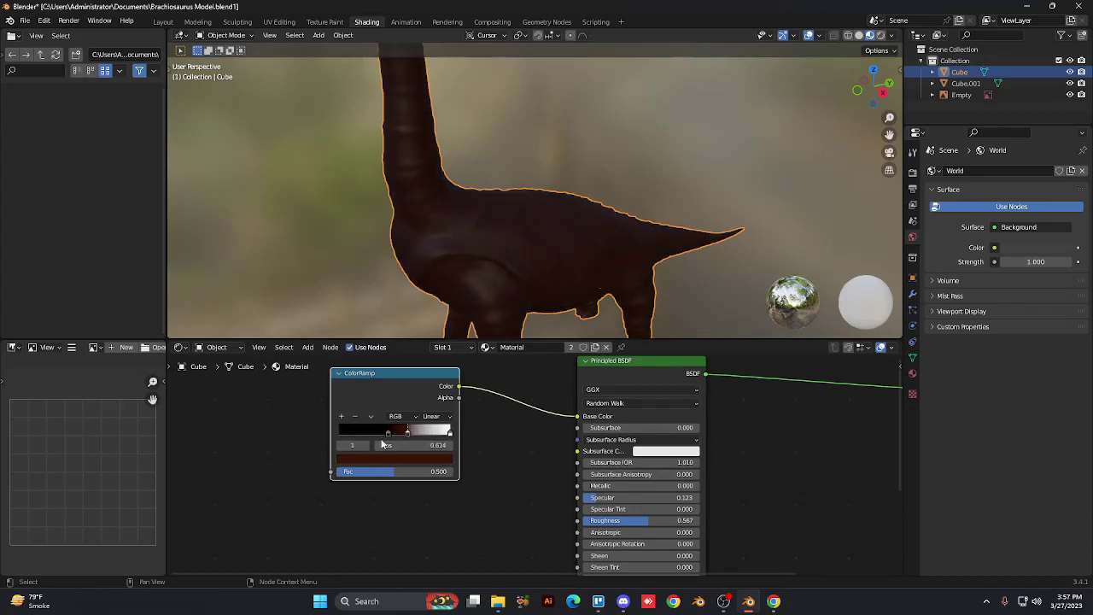
pyautogui.press('g')
pyautogui.click(370, 437)
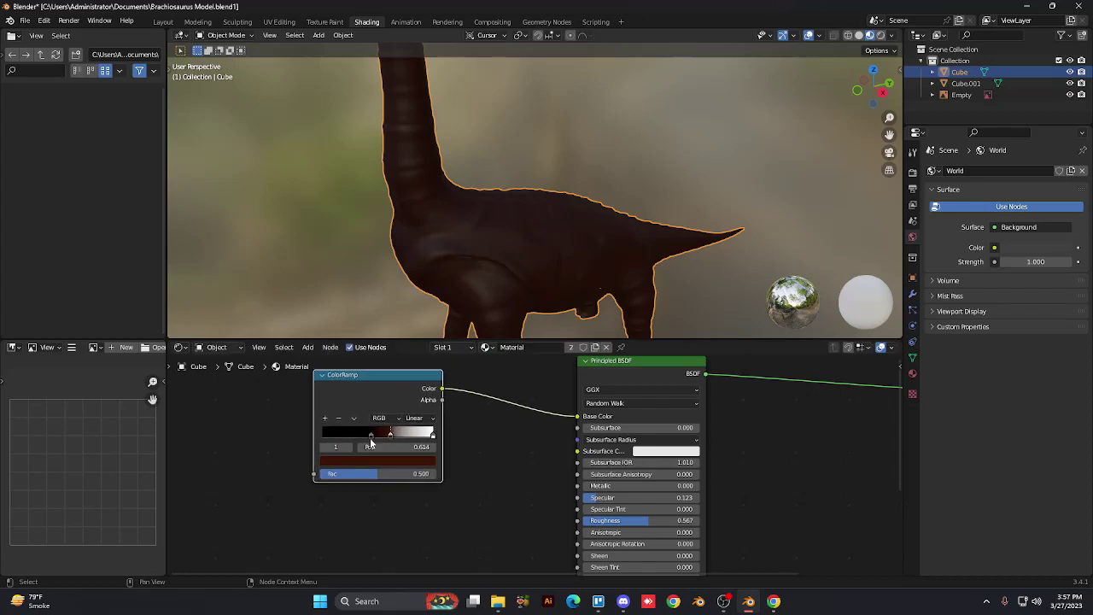
pyautogui.moveTo(370, 435)
pyautogui.mouseDown()
pyautogui.moveTo(338, 436)
pyautogui.moveTo(348, 436)
pyautogui.mouseUp()
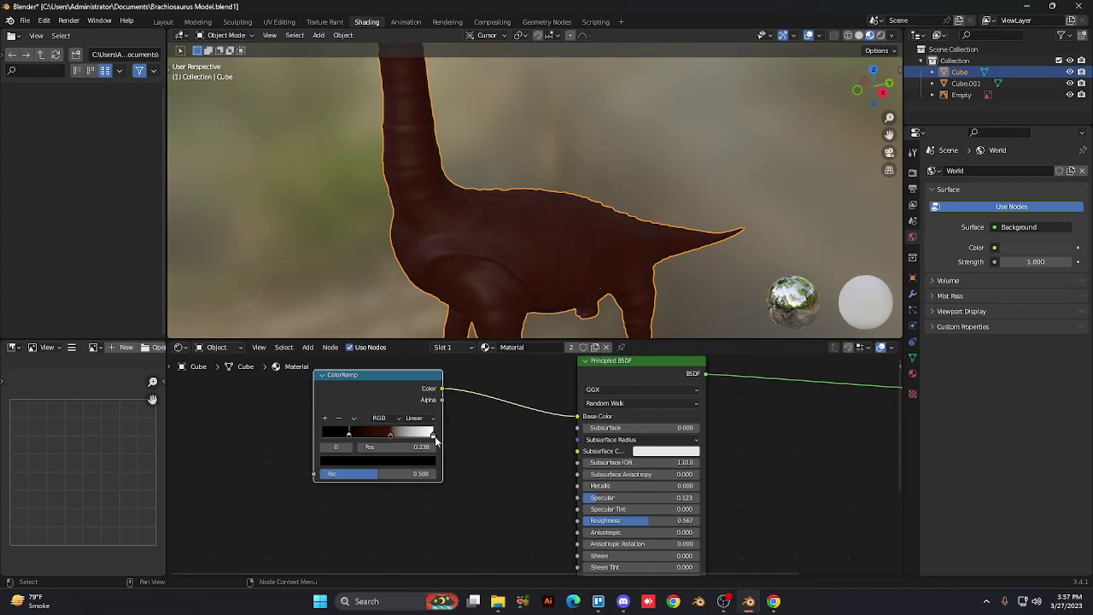
pyautogui.moveTo(435, 438)
pyautogui.mouseDown()
pyautogui.moveTo(389, 447)
pyautogui.moveTo(427, 438)
pyautogui.mouseUp()
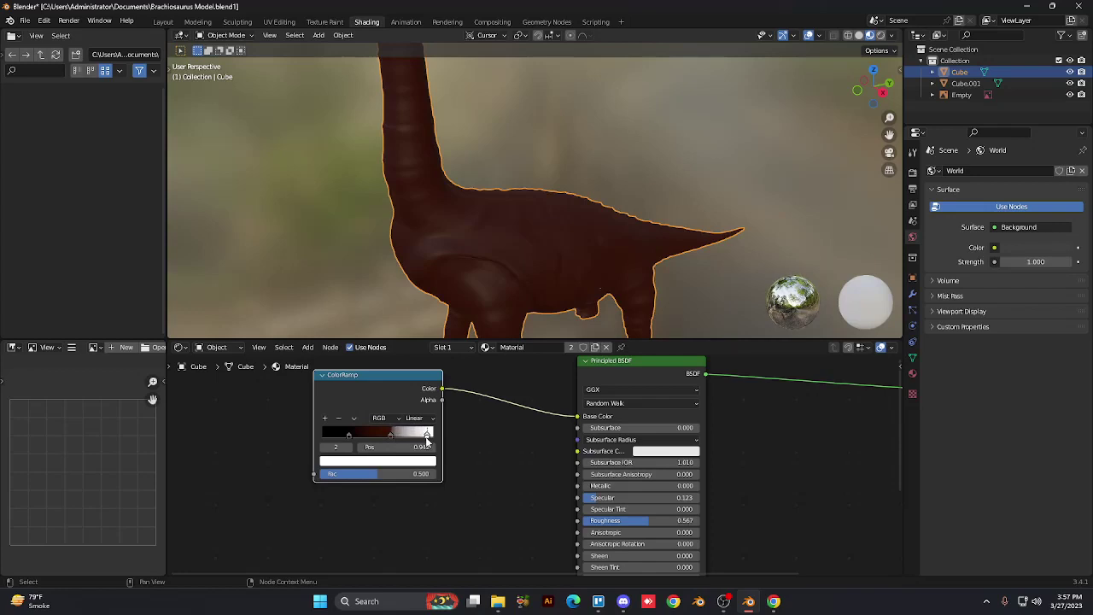
# Step: Lighten the ColorRamp's black stop at position 0.238 to a very dark neutral grey
pyautogui.click(345, 436)
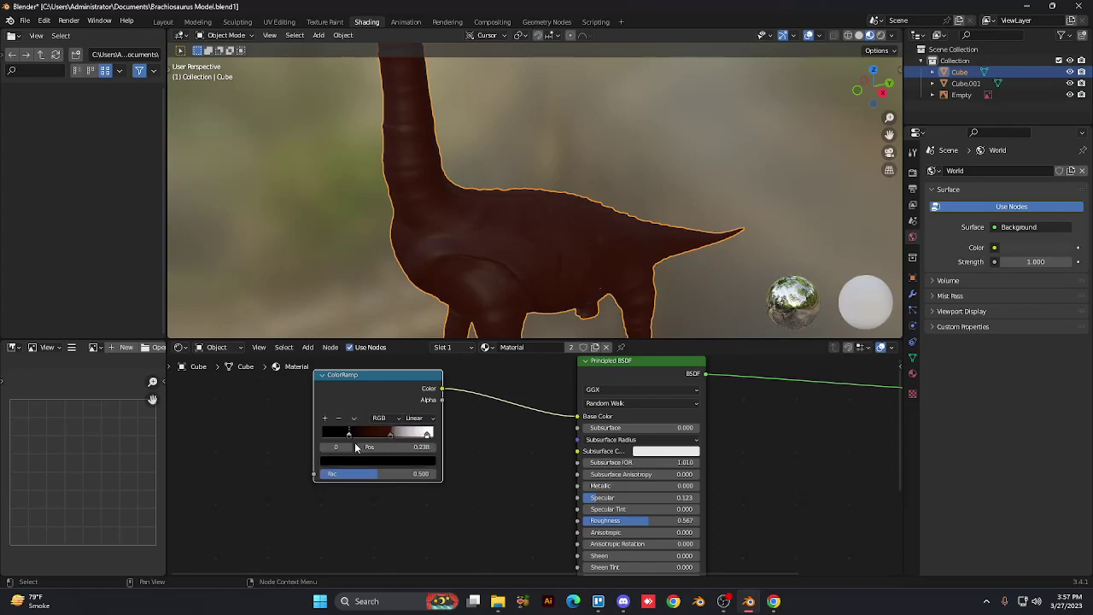
pyautogui.click(379, 463)
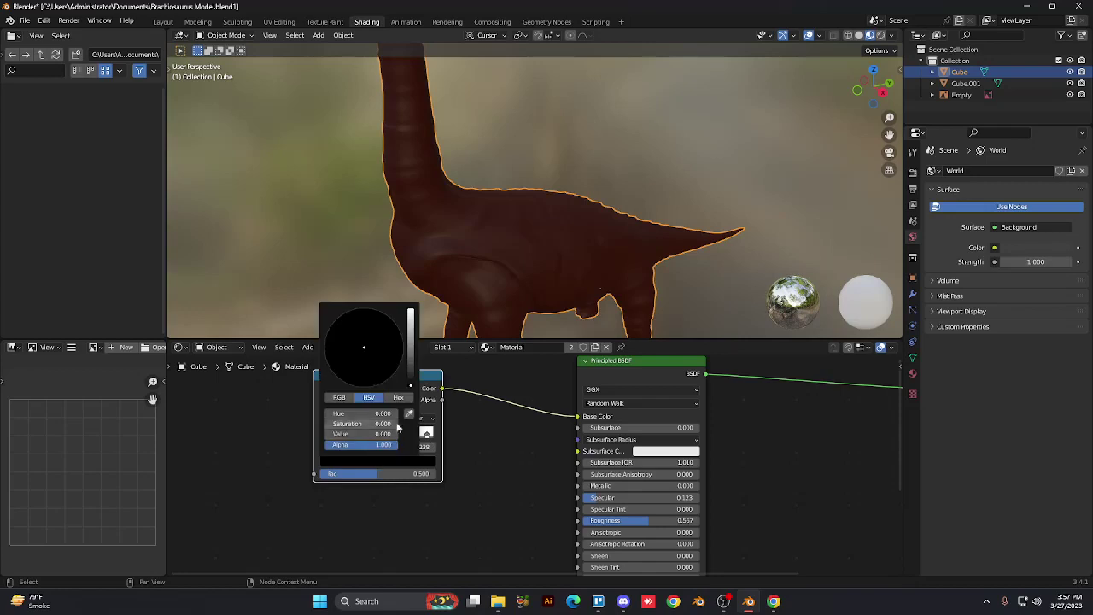
pyautogui.click(410, 381)
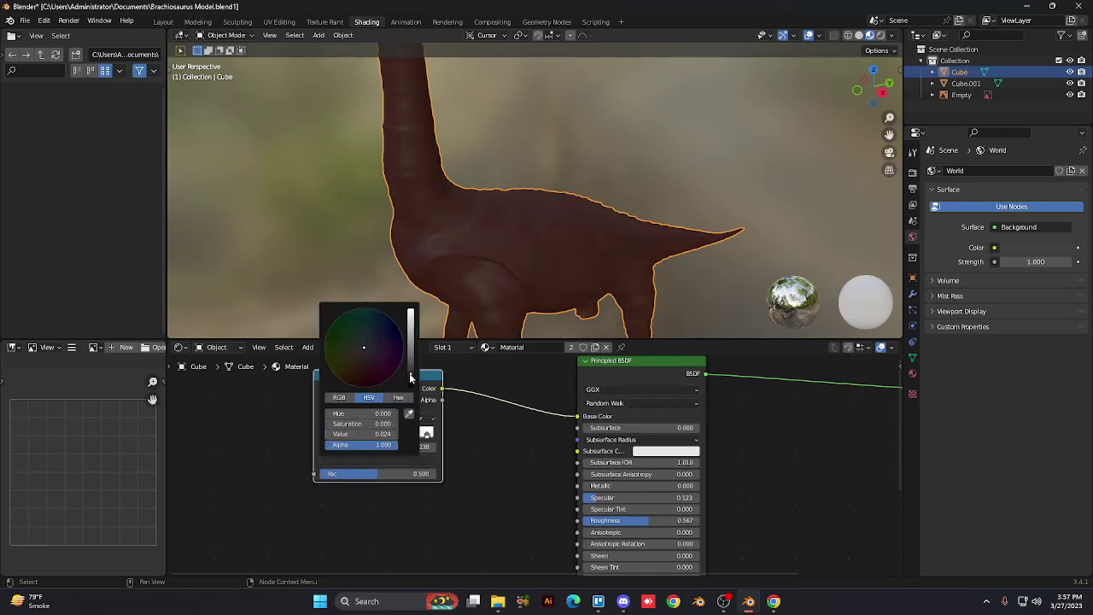
pyautogui.click(410, 374)
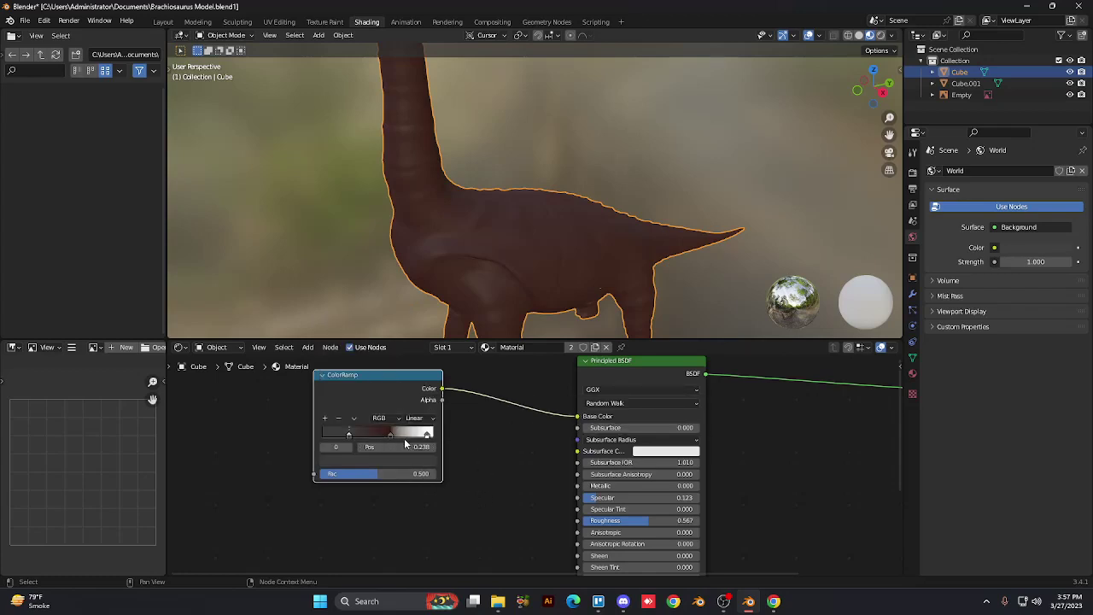
# Step: Delete the ColorRamp's dark brown stop and move the dark grey stop to position 0.637
pyautogui.click(386, 434)
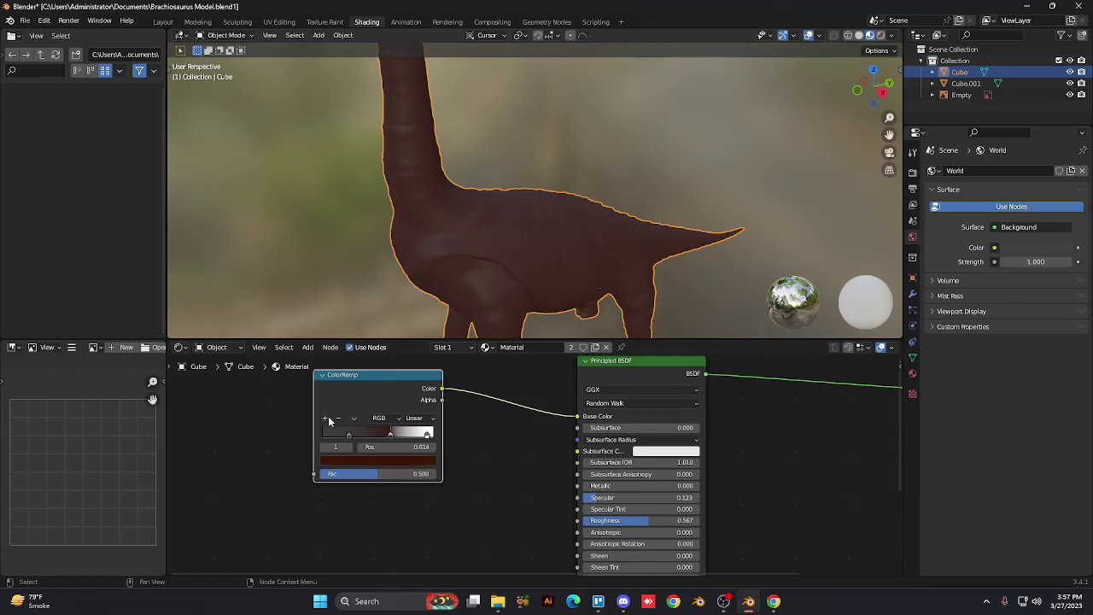
pyautogui.click(339, 418)
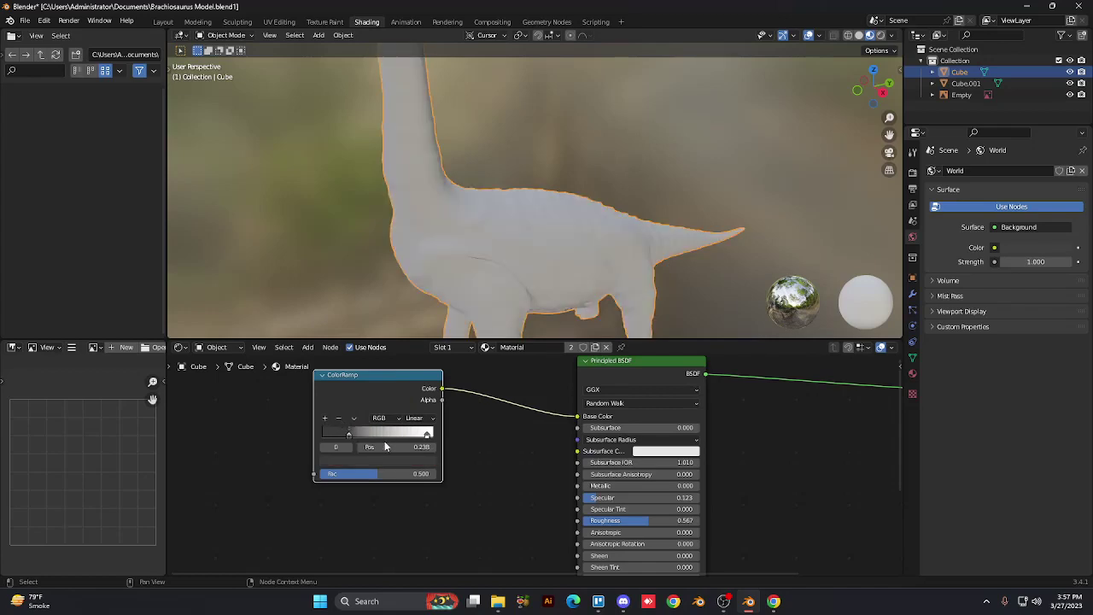
pyautogui.moveTo(350, 436); pyautogui.dragTo(397, 447)
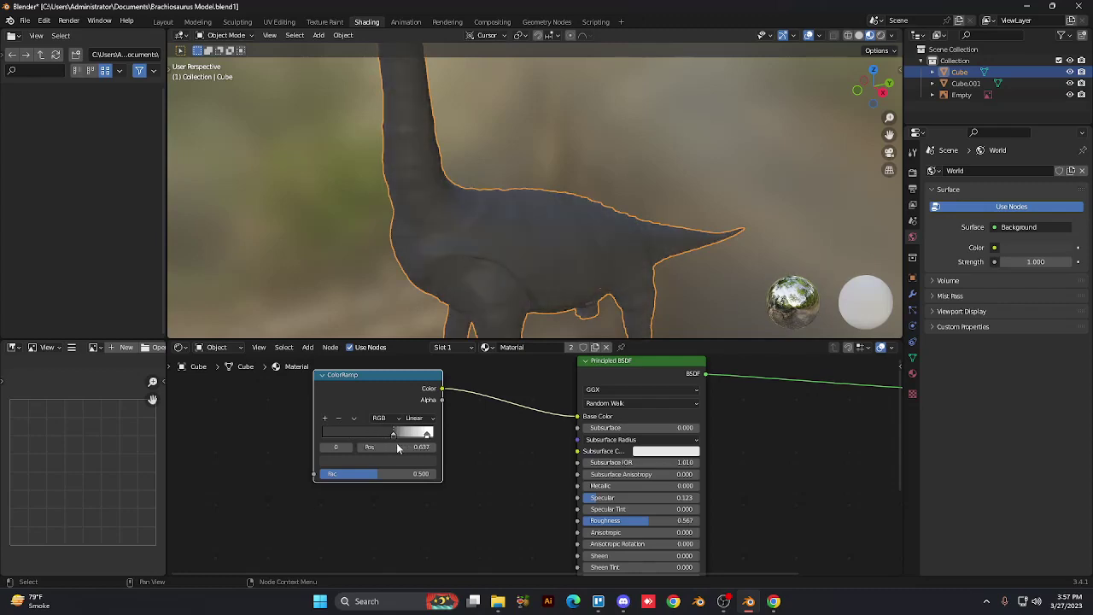
# Step: Add a ColorRamp stop at position 0.305 and darken it to a grey with a Value of 0.069
pyautogui.click(325, 417)
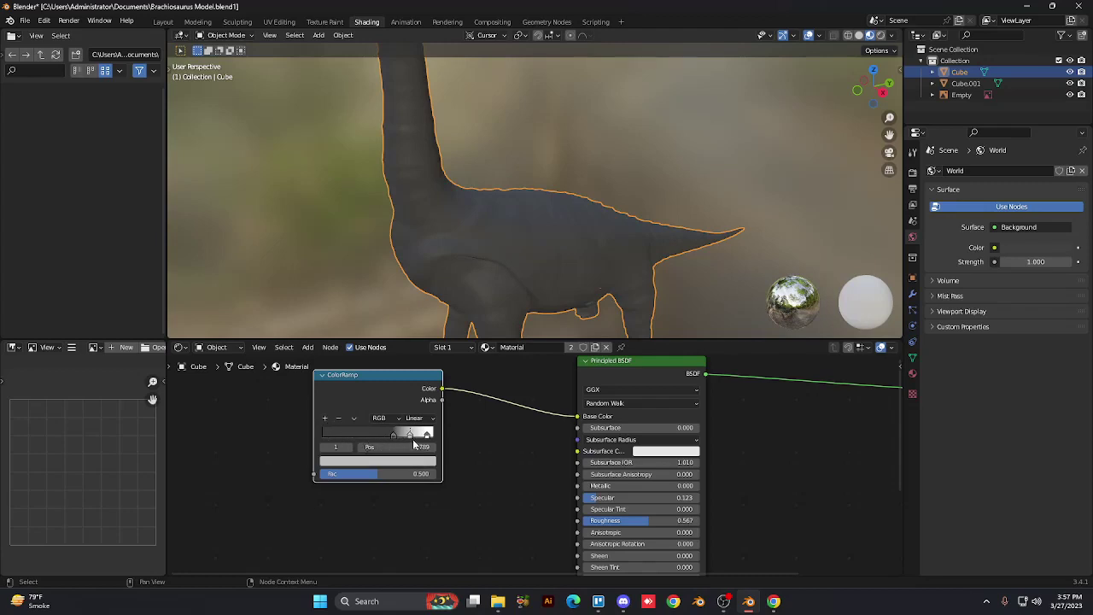
pyautogui.moveTo(411, 434); pyautogui.dragTo(360, 433)
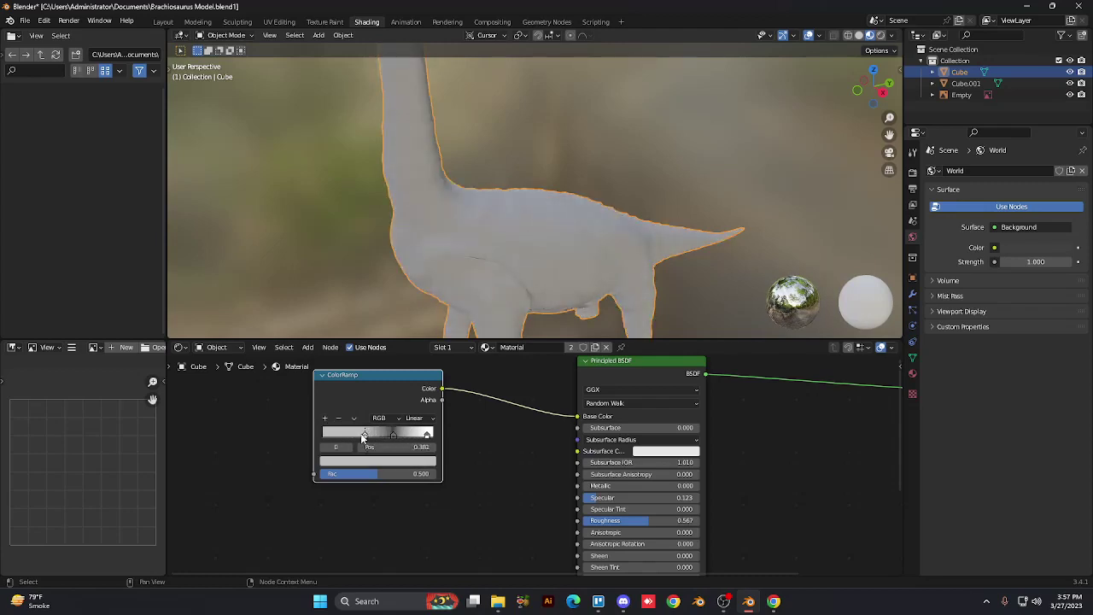
pyautogui.click(366, 465)
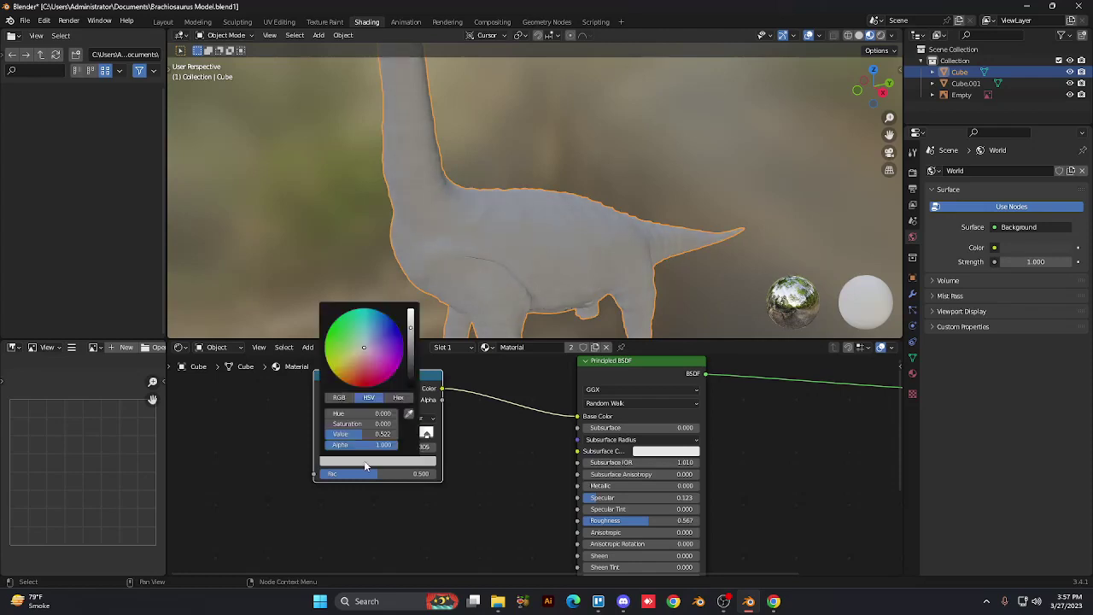
pyautogui.click(410, 355)
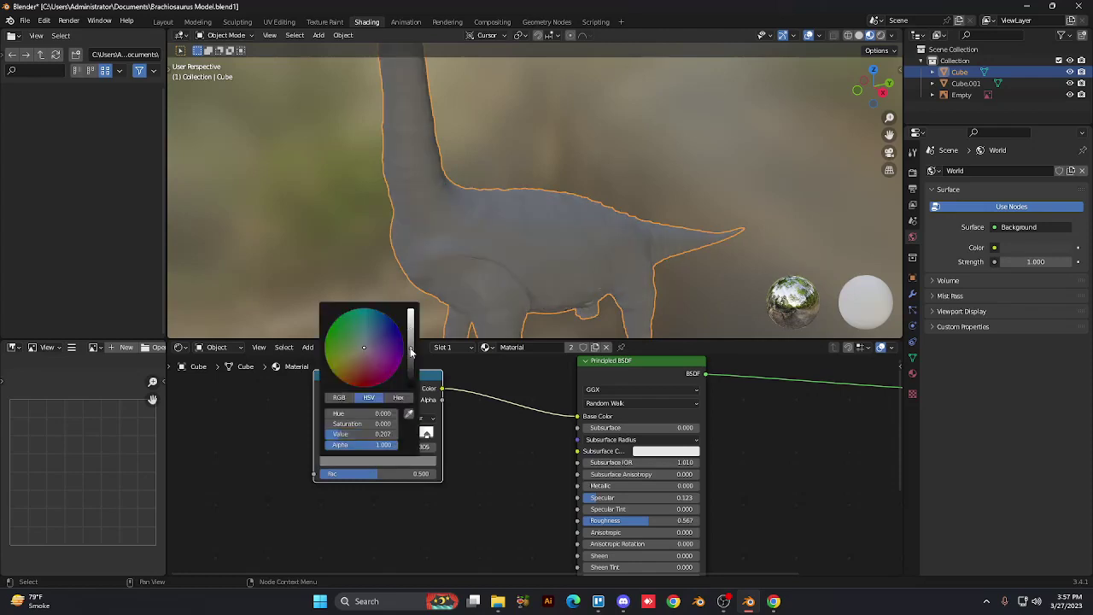
pyautogui.moveTo(411, 351); pyautogui.dragTo(411, 366)
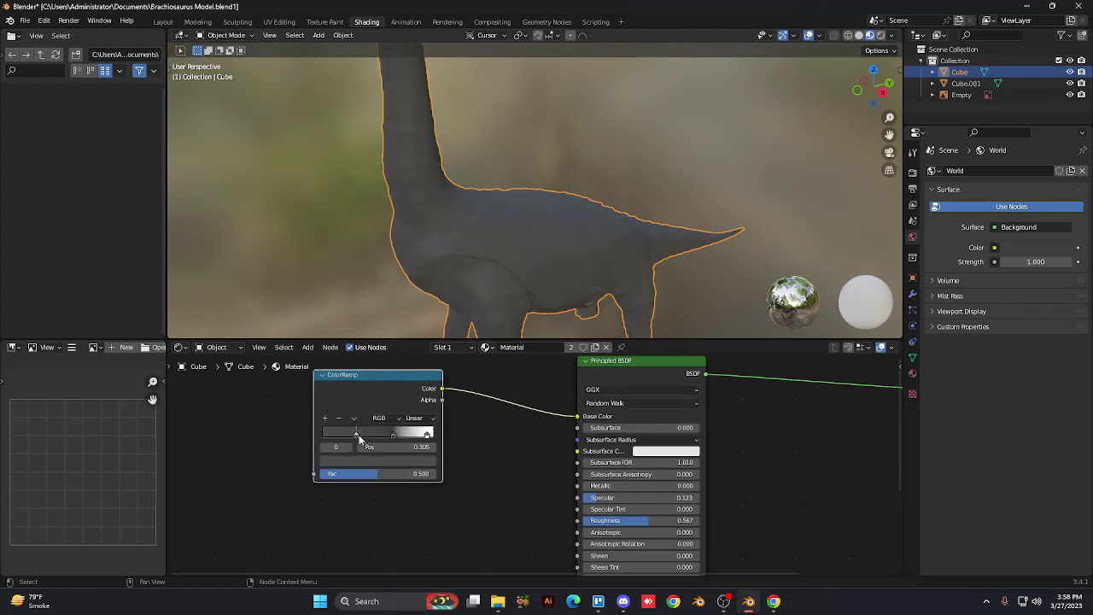
# Step: Move the first dark grey ColorRamp stop to position 0.274 and darken its grey further to near black
pyautogui.moveTo(357, 435)
pyautogui.mouseDown()
pyautogui.moveTo(334, 442)
pyautogui.moveTo(375, 437)
pyautogui.moveTo(313, 438)
pyautogui.moveTo(343, 436)
pyautogui.moveTo(331, 437)
pyautogui.mouseUp()
pyautogui.click(373, 461)
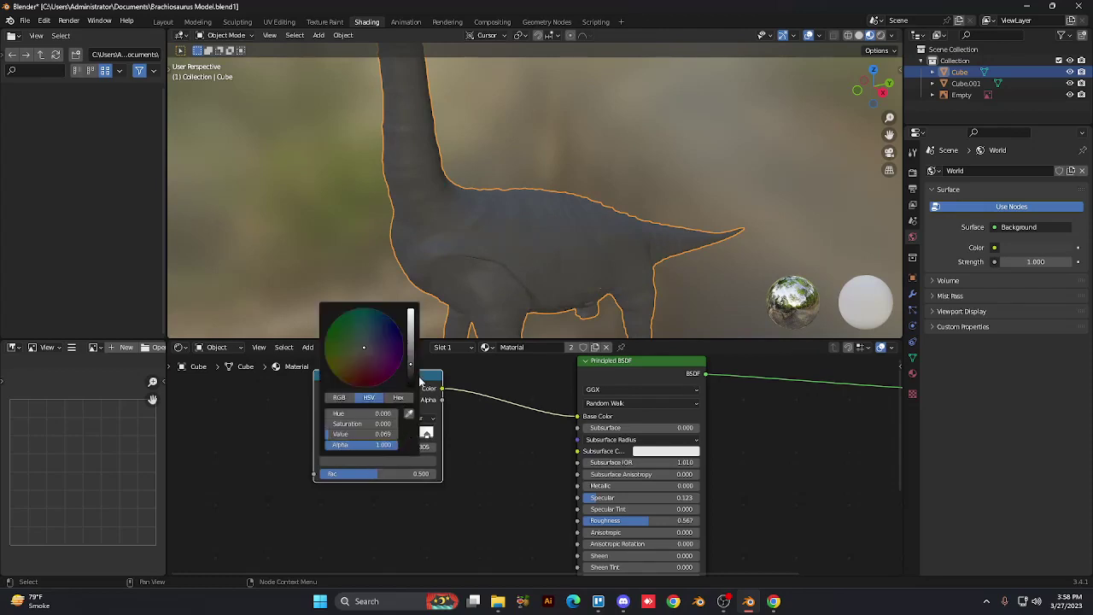
pyautogui.click(411, 374)
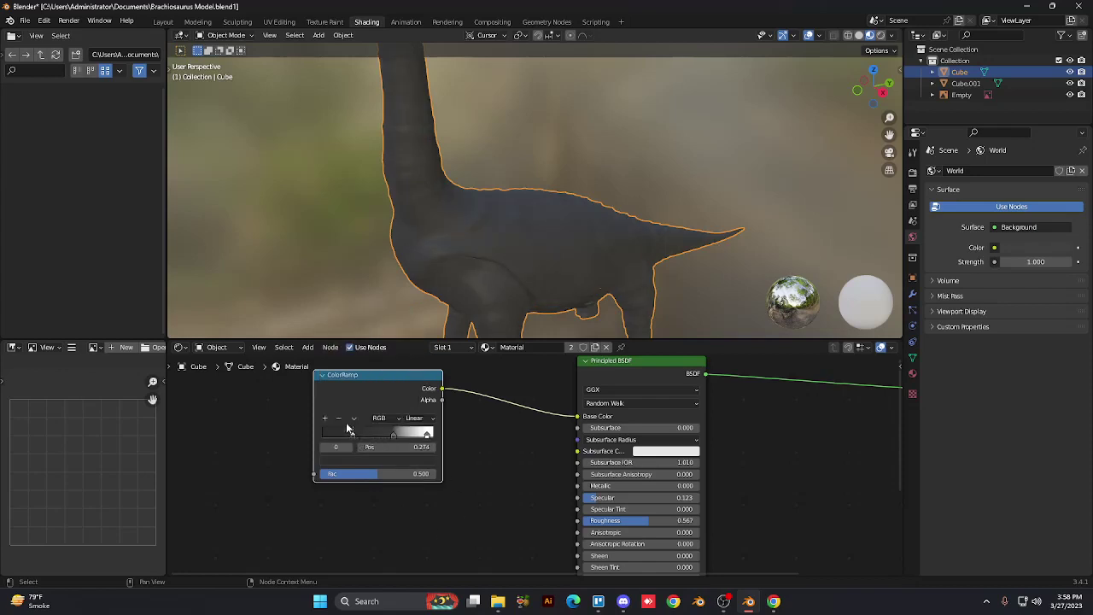
pyautogui.click(364, 465)
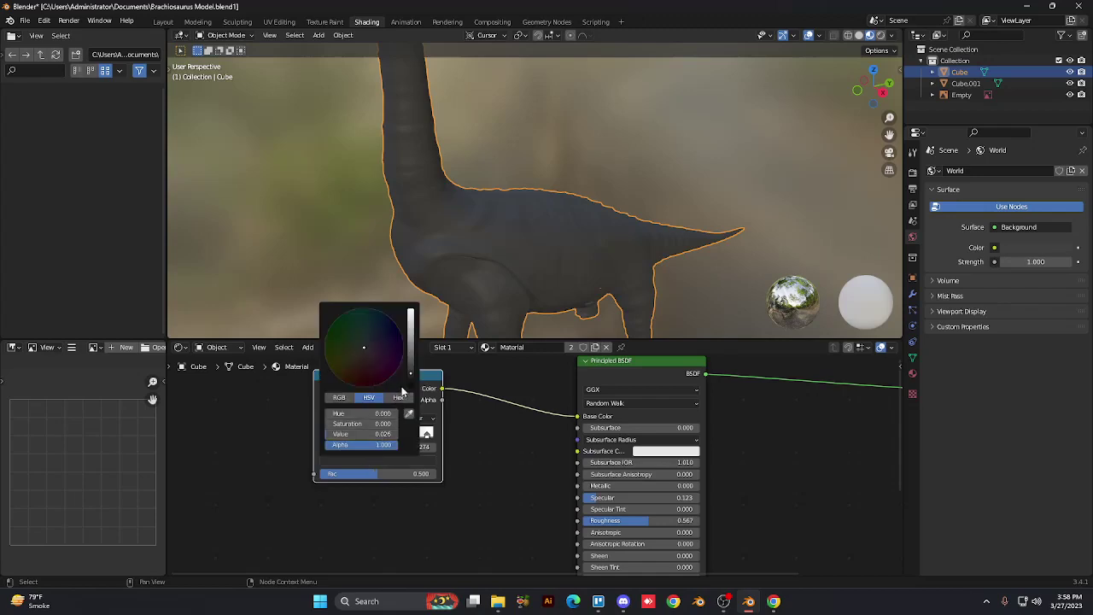
pyautogui.moveTo(410, 384); pyautogui.dragTo(411, 386)
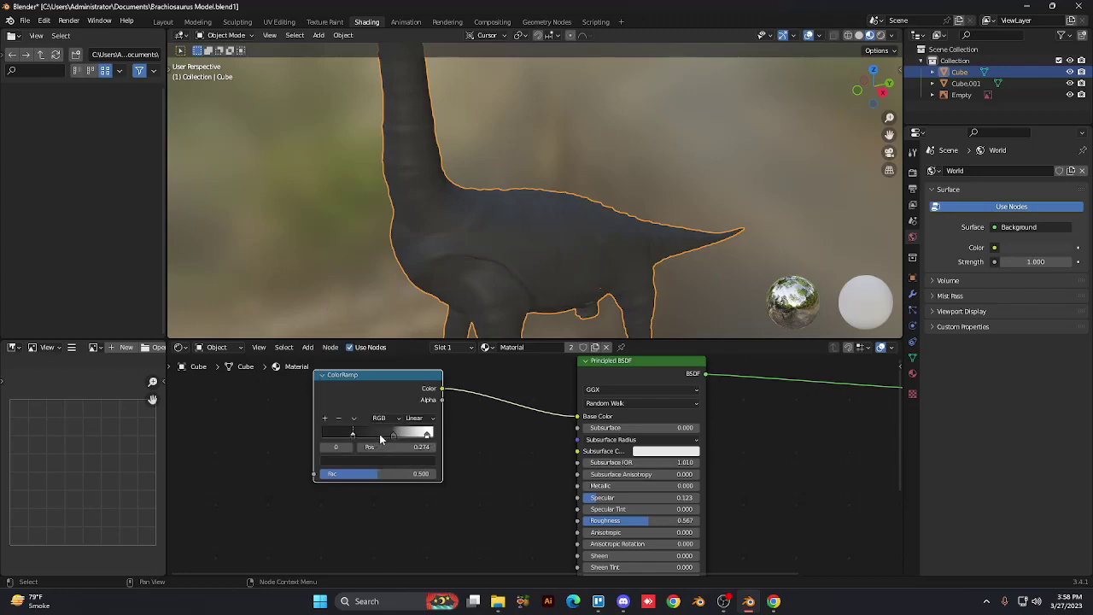
# Step: Move the second dark grey ColorRamp stop to position 0.821 and add a stop at 0.547 between the two grey ones
pyautogui.moveTo(392, 435); pyautogui.dragTo(413, 435)
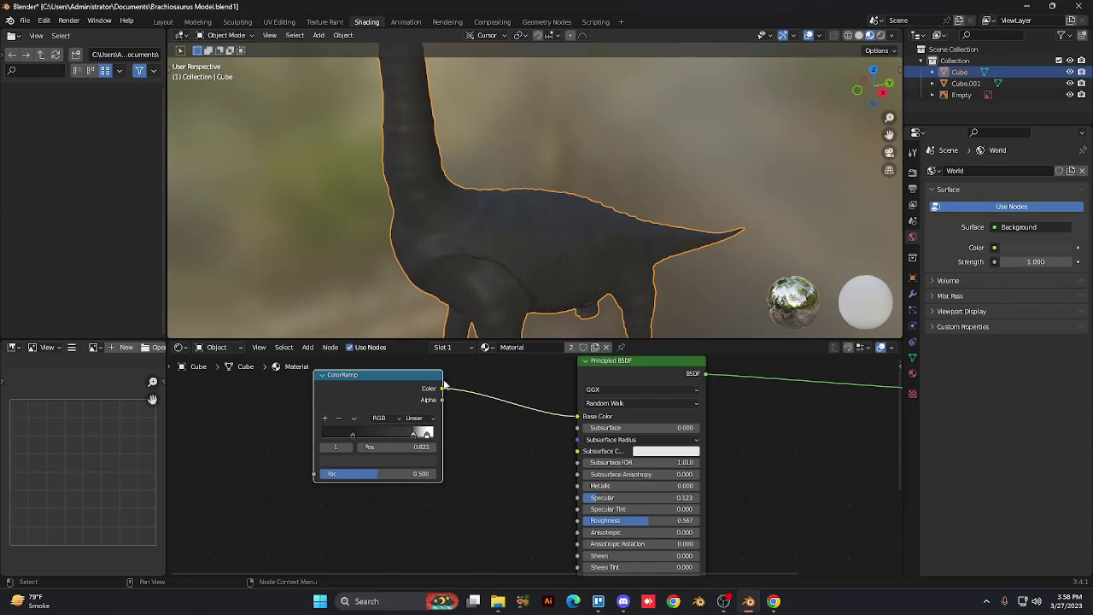
pyautogui.scroll(-2, 532, 275)
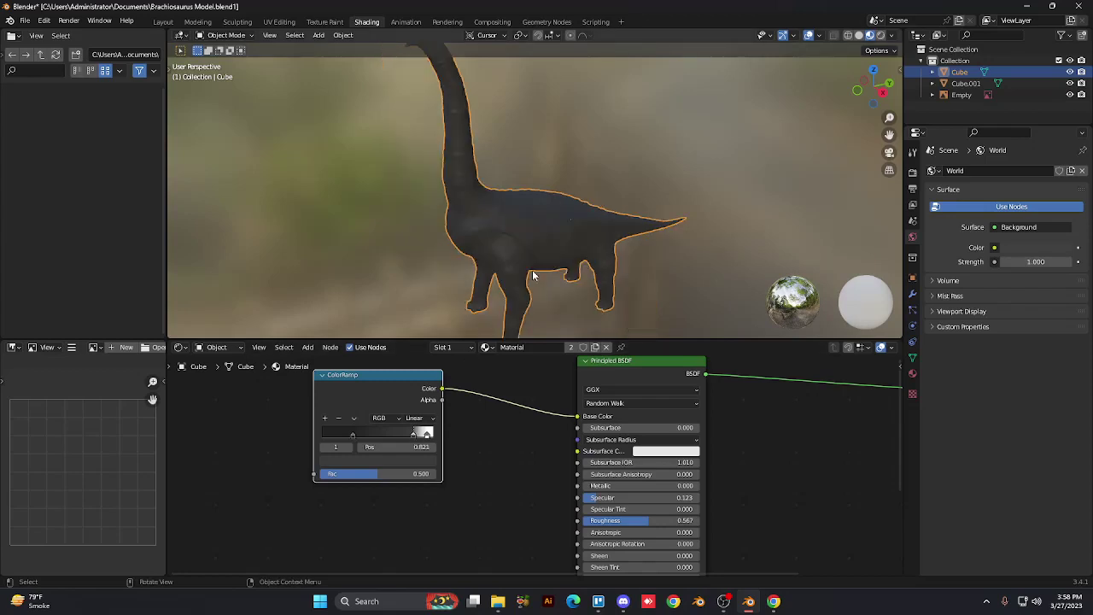
pyautogui.moveTo(532, 275)
pyautogui.mouseDown(button='middle')
pyautogui.moveTo(557, 295)
pyautogui.moveTo(549, 284)
pyautogui.mouseUp(button='middle')
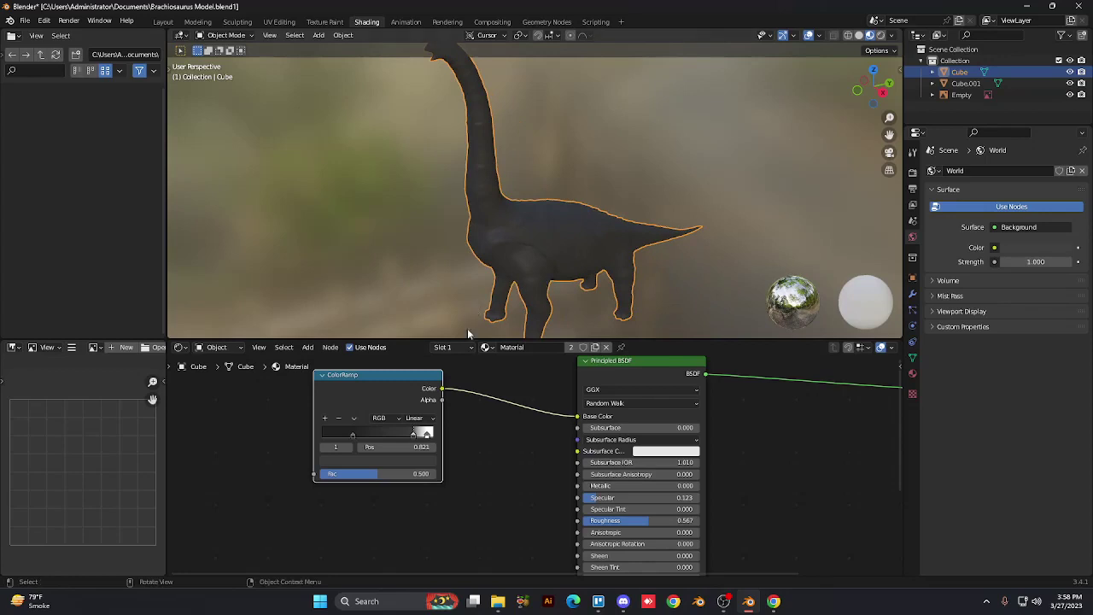
pyautogui.click(324, 417)
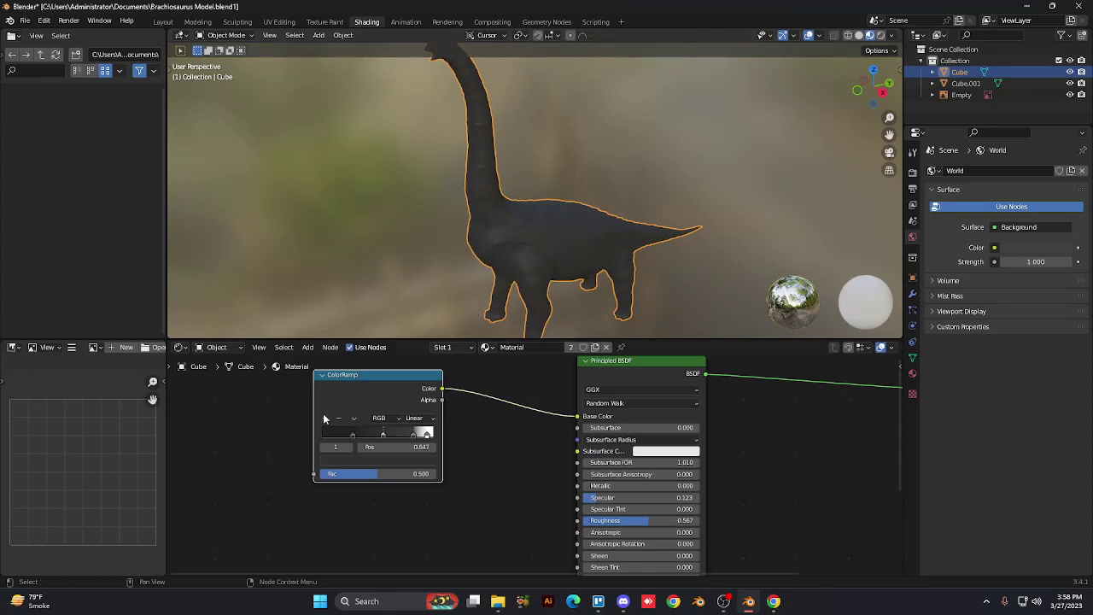
# Step: Recolour the ColorRamp stop at position 0.547 to a very dark, saturated reddish brown with a Value of 0.021
pyautogui.click(386, 459)
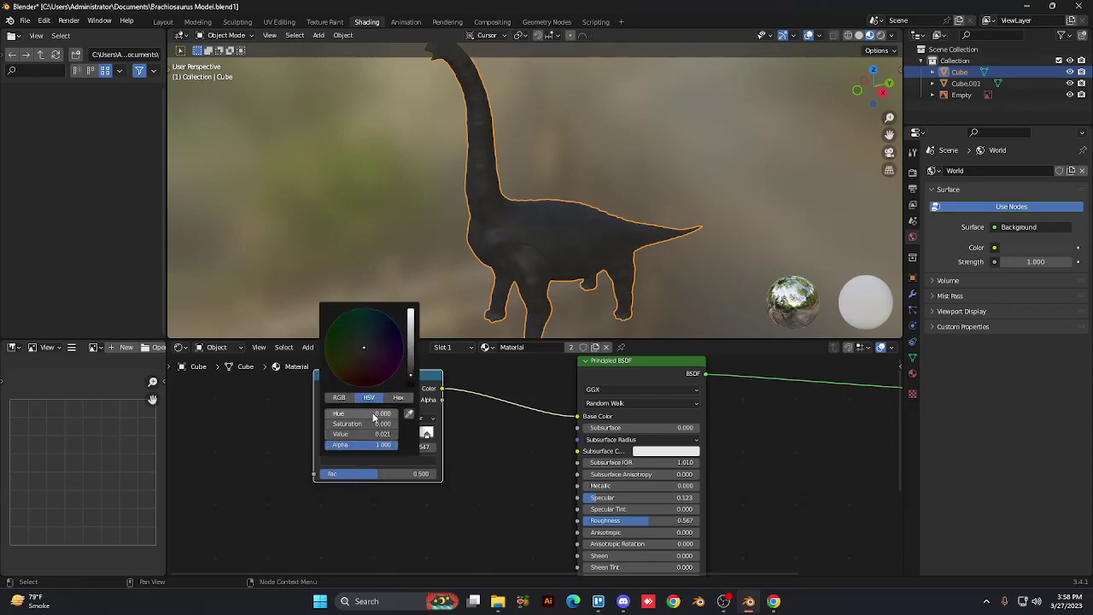
pyautogui.click(349, 376)
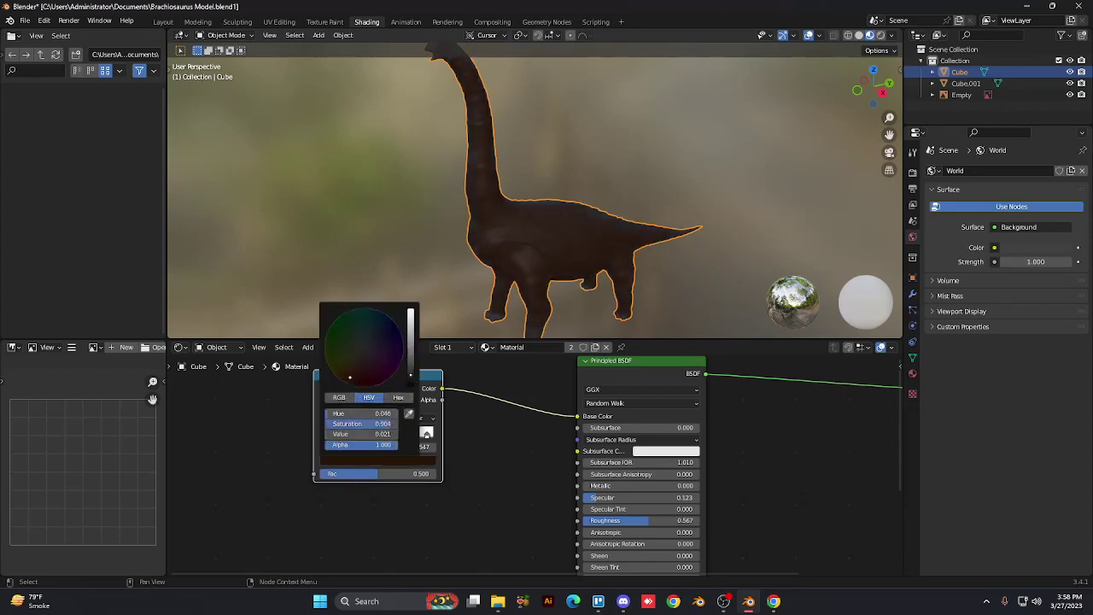
pyautogui.click(353, 376)
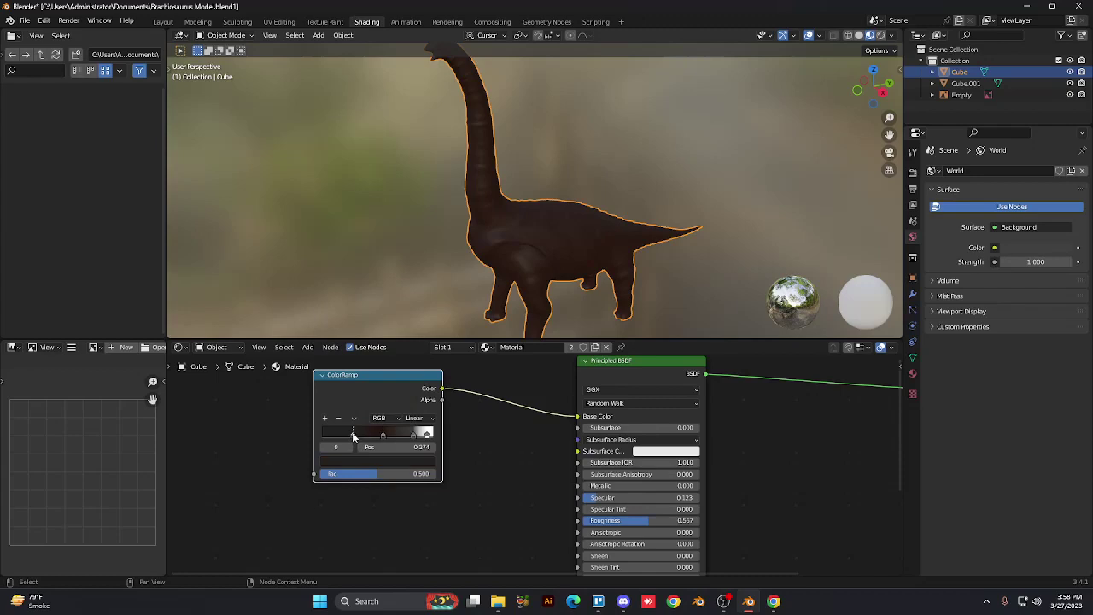
# Step: Shift the first dark grey ColorRamp stop slightly lower, move the brown stop to position 0.453 and check the model from the front
pyautogui.moveTo(348, 434)
pyautogui.mouseDown()
pyautogui.moveTo(382, 434)
pyautogui.moveTo(370, 438)
pyautogui.mouseUp()
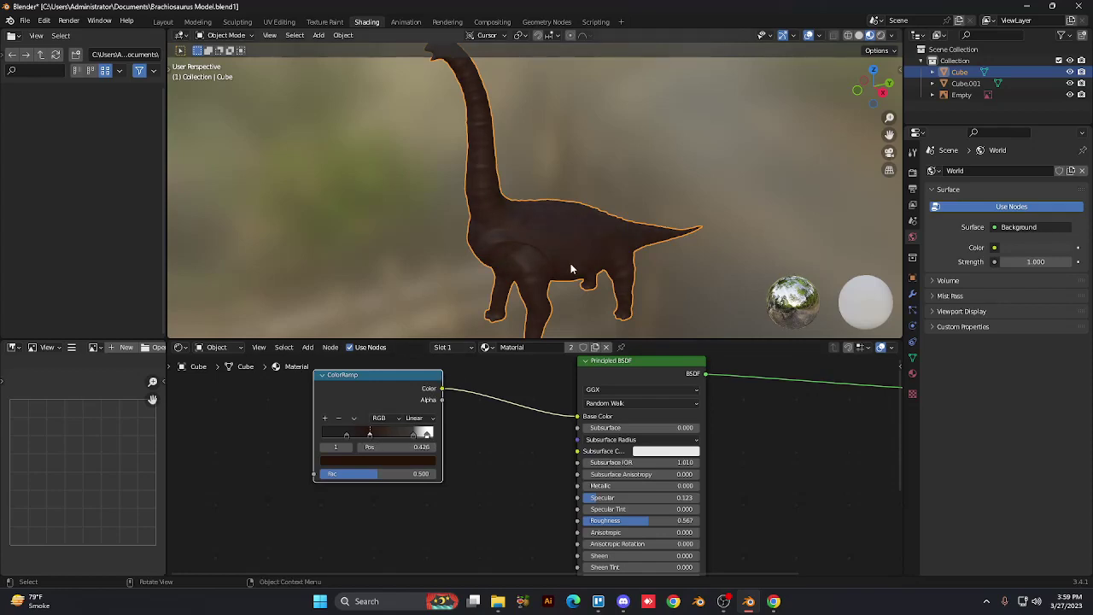
pyautogui.moveTo(571, 262); pyautogui.dragTo(420, 240, button='middle')
pyautogui.moveTo(420, 248); pyautogui.dragTo(624, 285, button='middle')
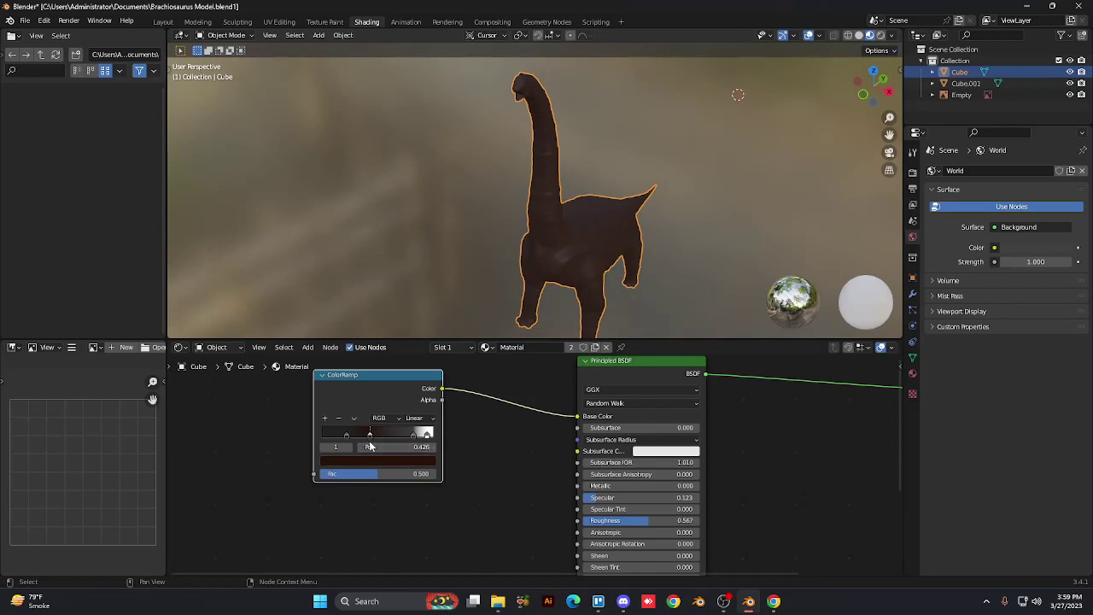
pyautogui.moveTo(370, 445)
pyautogui.mouseDown()
pyautogui.moveTo(386, 435)
pyautogui.moveTo(372, 442)
pyautogui.mouseUp()
# Step: Move the ColorRamp's second dark grey stop closer to the white stop and the brown stop to position 0.368
pyautogui.scroll(2, 481, 271)
pyautogui.scroll(1, 481, 276)
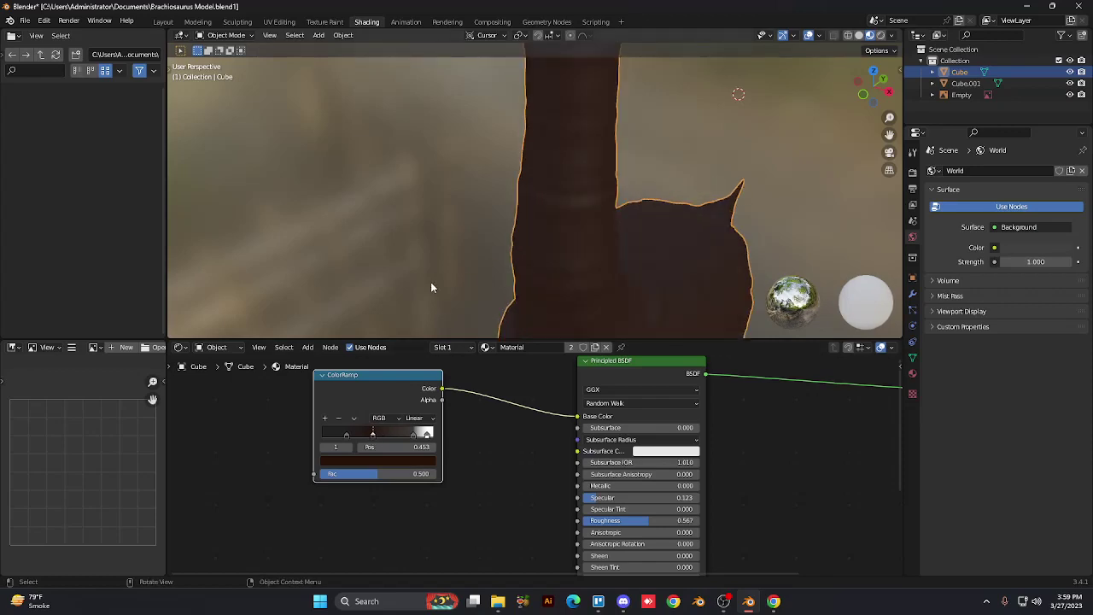
pyautogui.click(413, 431)
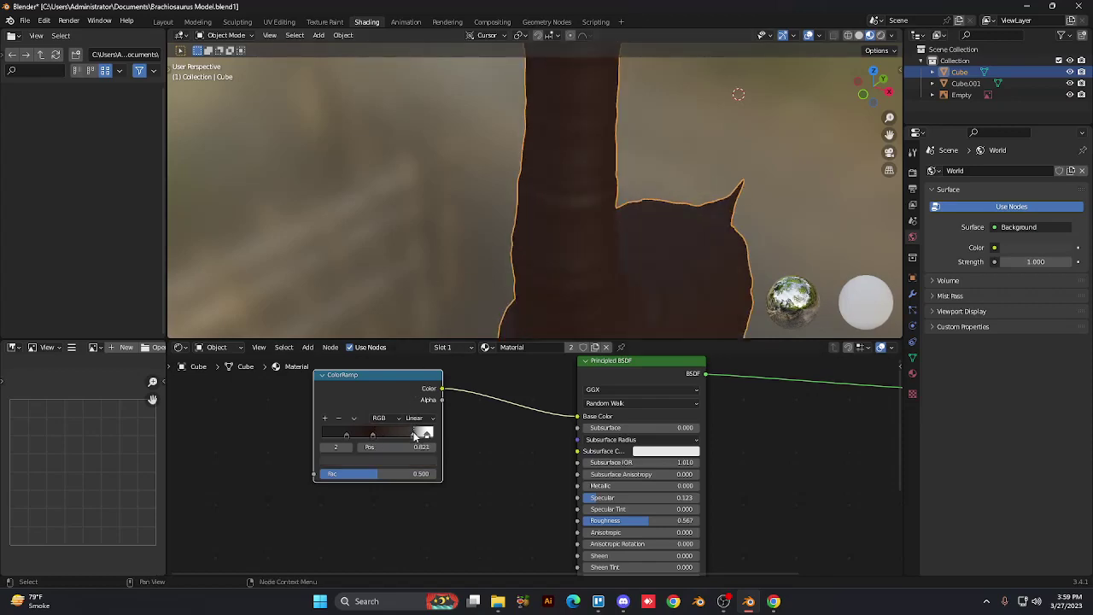
pyautogui.moveTo(416, 431)
pyautogui.mouseDown()
pyautogui.moveTo(434, 438)
pyautogui.moveTo(421, 438)
pyautogui.mouseUp()
pyautogui.click(371, 436)
pyautogui.moveTo(371, 436); pyautogui.dragTo(362, 434)
pyautogui.scroll(-5, 710, 92)
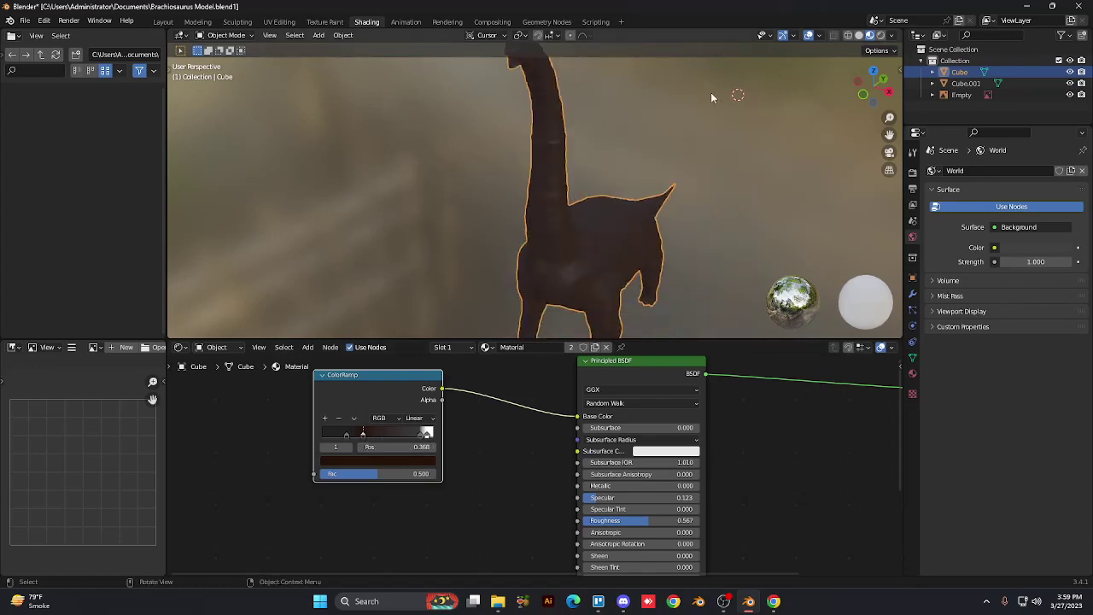
# Step: Darken the colour of the ColorRamp's first dark grey stop at position 0.215
pyautogui.moveTo(708, 96); pyautogui.dragTo(651, 108, button='middle')
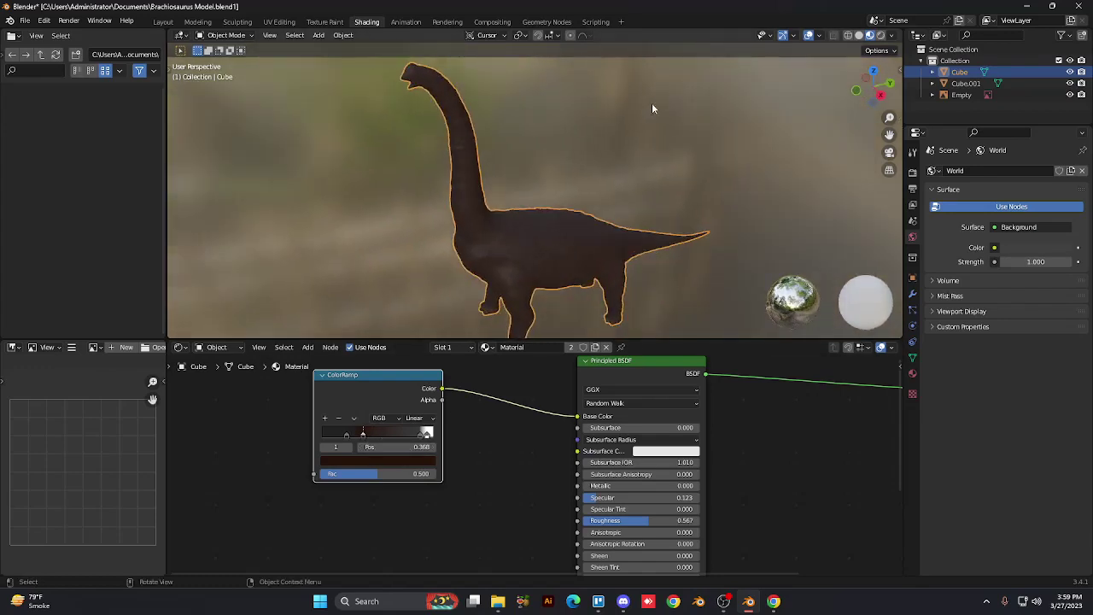
pyautogui.click(341, 436)
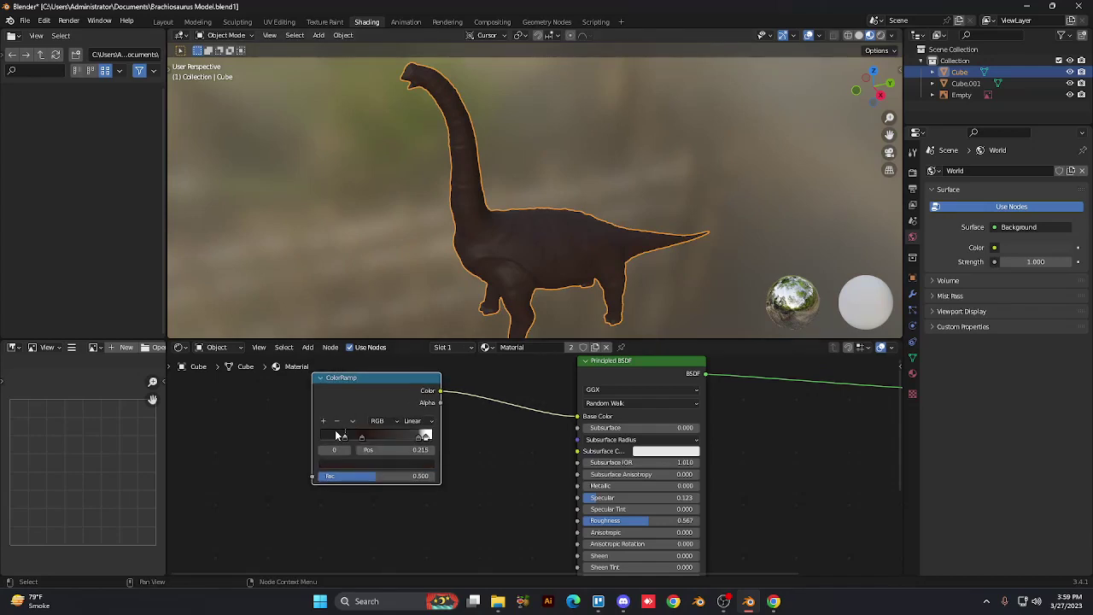
pyautogui.click(369, 465)
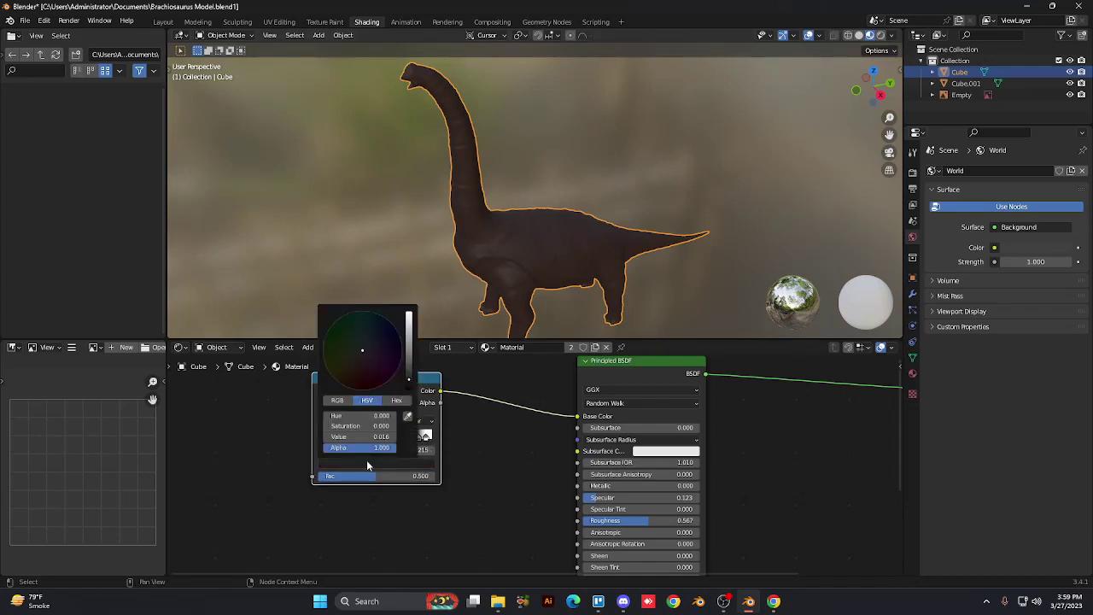
pyautogui.click(408, 388)
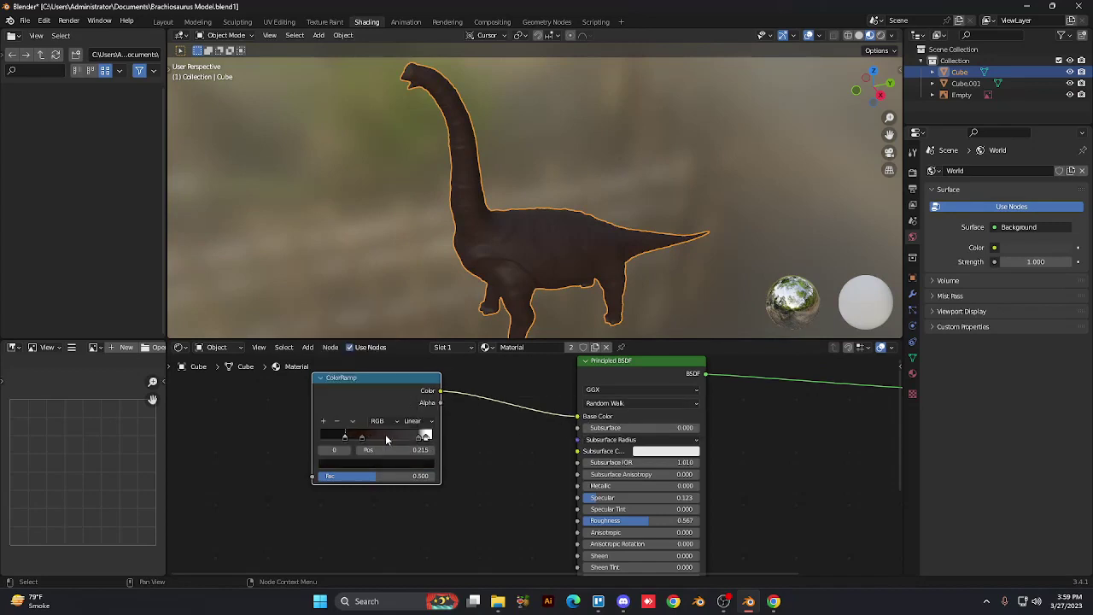
# Step: Move the ColorRamp's brown stop to position 0.471 and the first dark stop to position 0.179
pyautogui.keyDown('ctrl'); pyautogui.click(362, 437); pyautogui.keyUp('ctrl')
pyautogui.scroll(1, 387, 412)
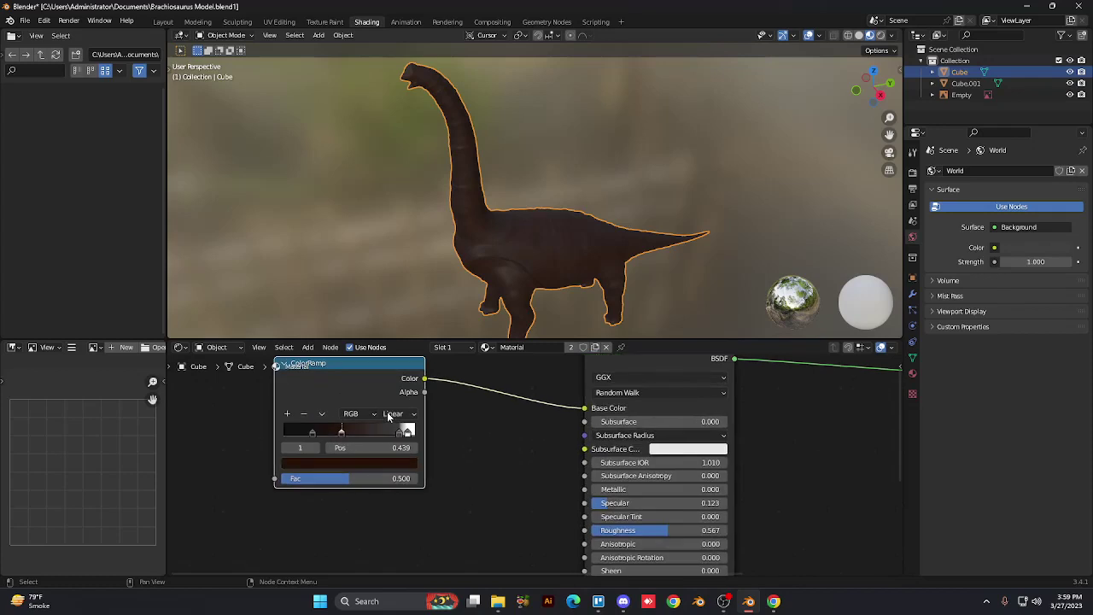
pyautogui.press('g')
pyautogui.click(349, 437)
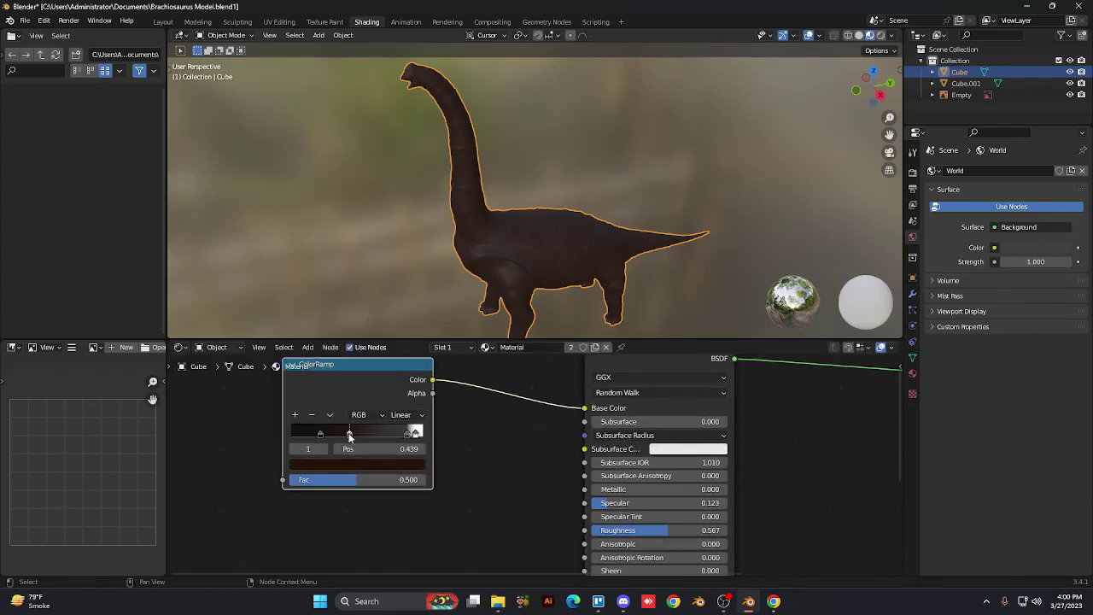
pyautogui.moveTo(349, 437); pyautogui.dragTo(353, 436)
pyautogui.keyDown('ctrl'); pyautogui.click(320, 433); pyautogui.keyUp('ctrl')
pyautogui.moveTo(320, 432); pyautogui.dragTo(313, 434)
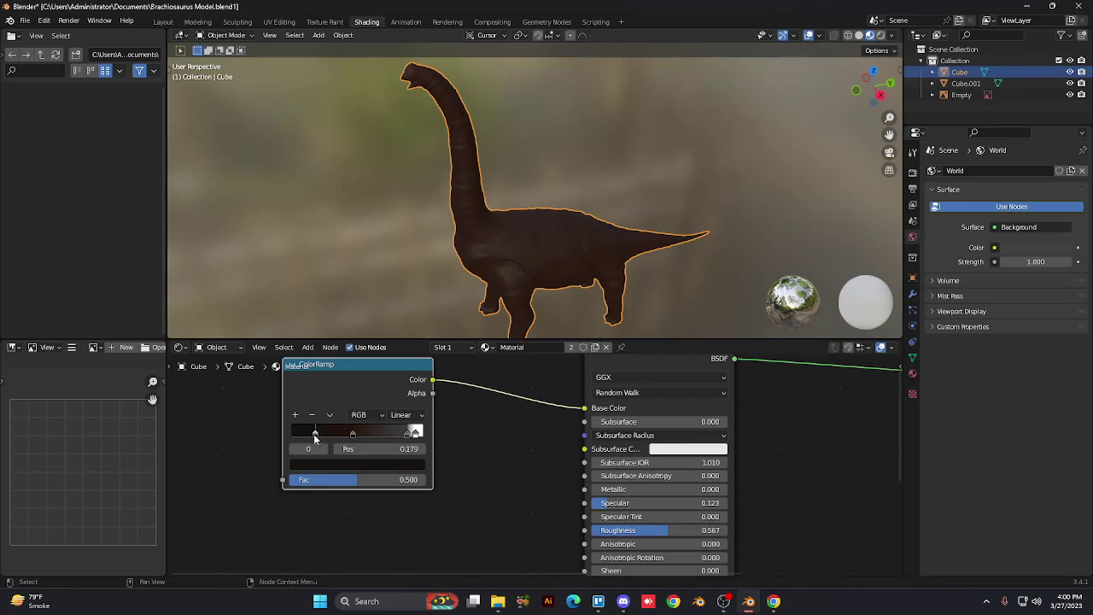
# Step: Move the ColorRamp's second dark grey stop away from the white stop to position 0.587
pyautogui.click(410, 433)
pyautogui.moveTo(412, 433); pyautogui.dragTo(389, 434)
pyautogui.press('g')
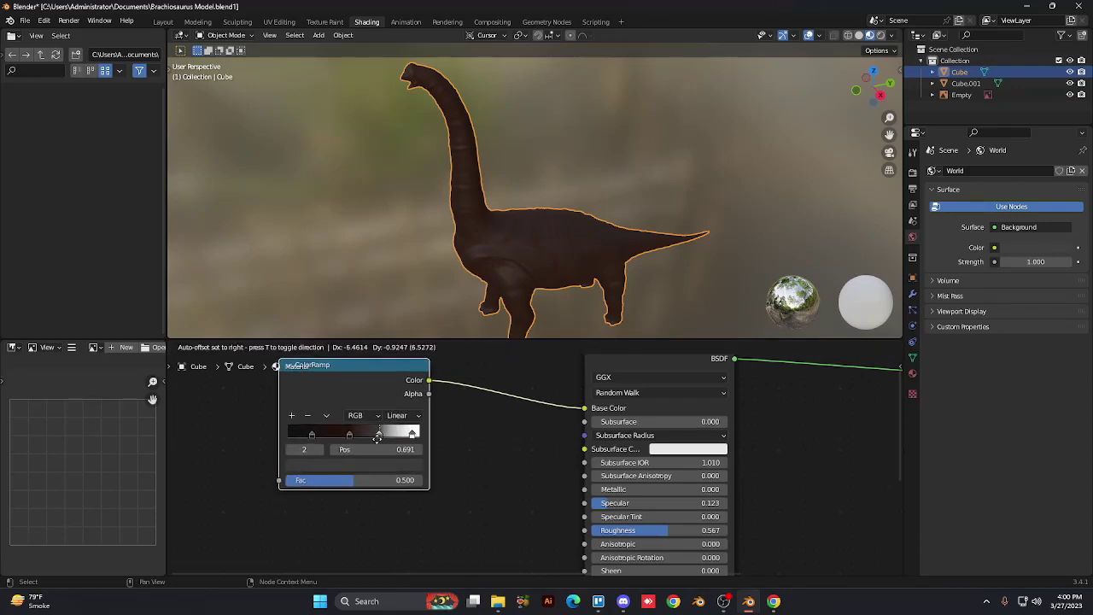
pyautogui.click(377, 438)
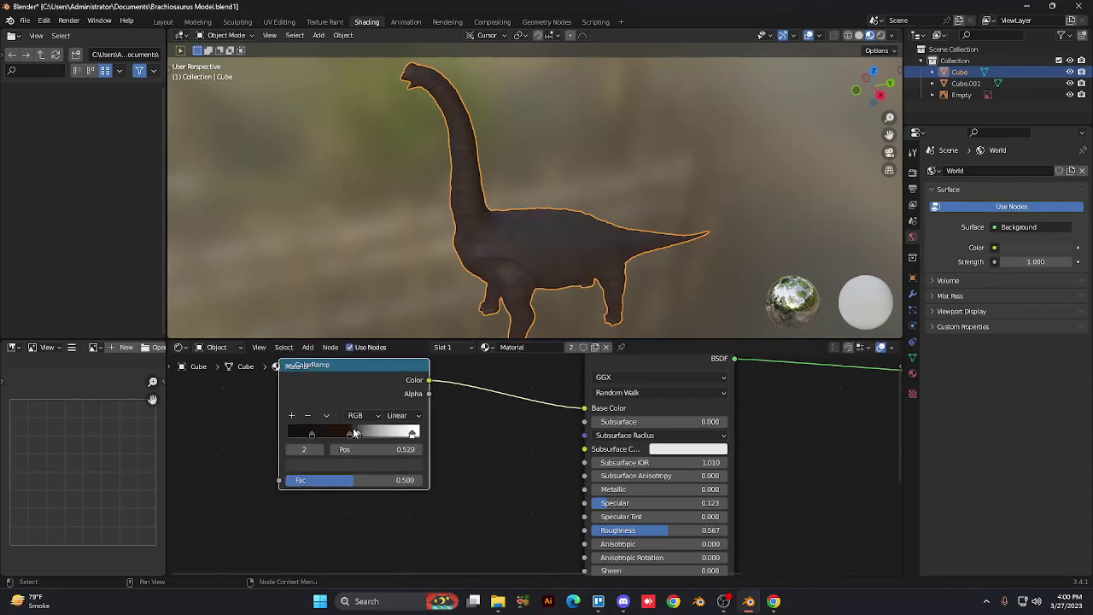
pyautogui.moveTo(378, 436); pyautogui.dragTo(363, 434)
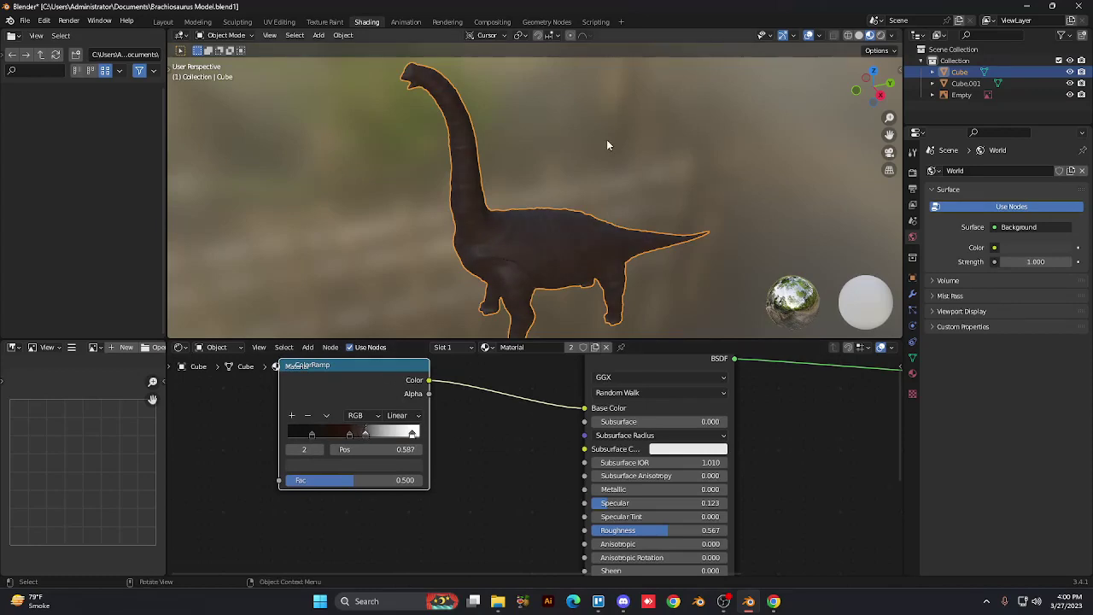
# Step: Examine the skin colours on the Brachiosaurus's body, legs and neck from close up, the front and the side
pyautogui.moveTo(606, 145); pyautogui.dragTo(589, 70, button='middle')
pyautogui.scroll(6, 578, 162)
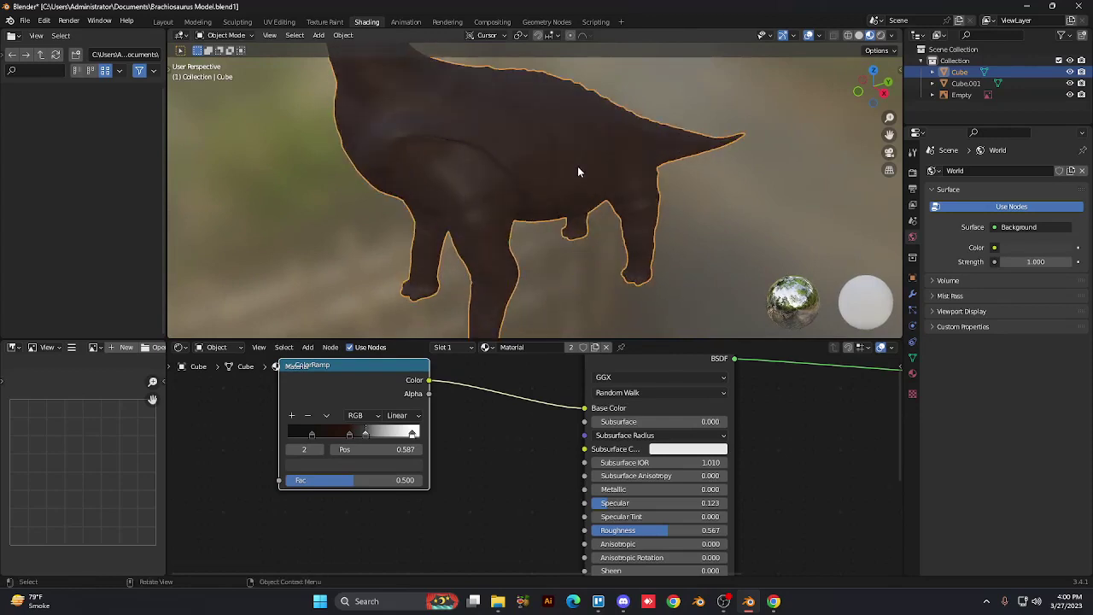
pyautogui.keyDown('shift'); pyautogui.moveTo(578, 171); pyautogui.dragTo(716, 275, button='middle'); pyautogui.keyUp('shift')
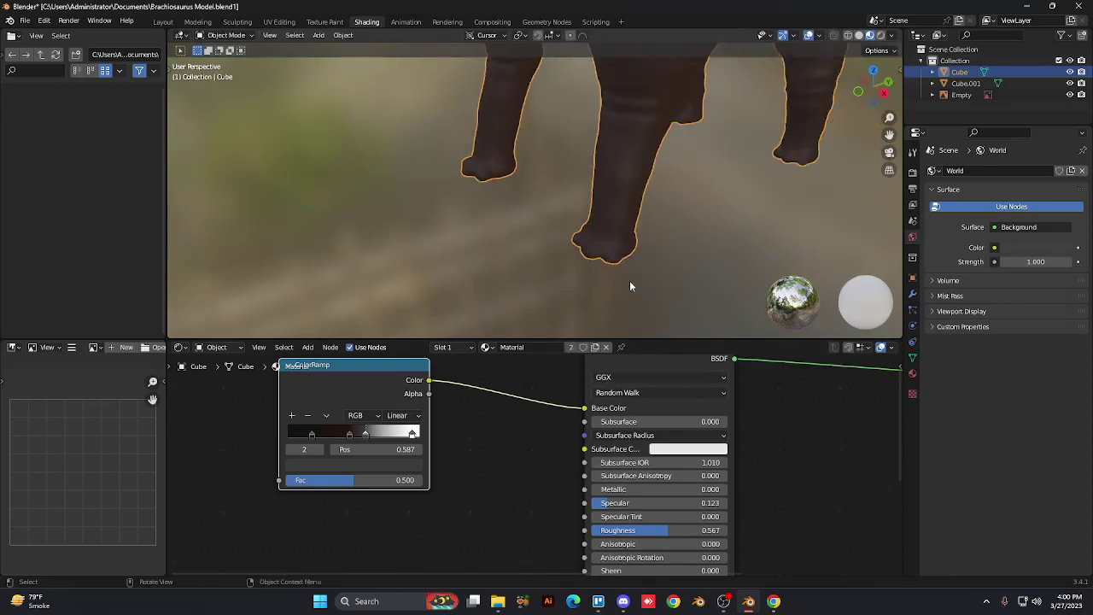
pyautogui.moveTo(629, 286); pyautogui.dragTo(624, 126, button='middle')
pyautogui.scroll(-2, 624, 126)
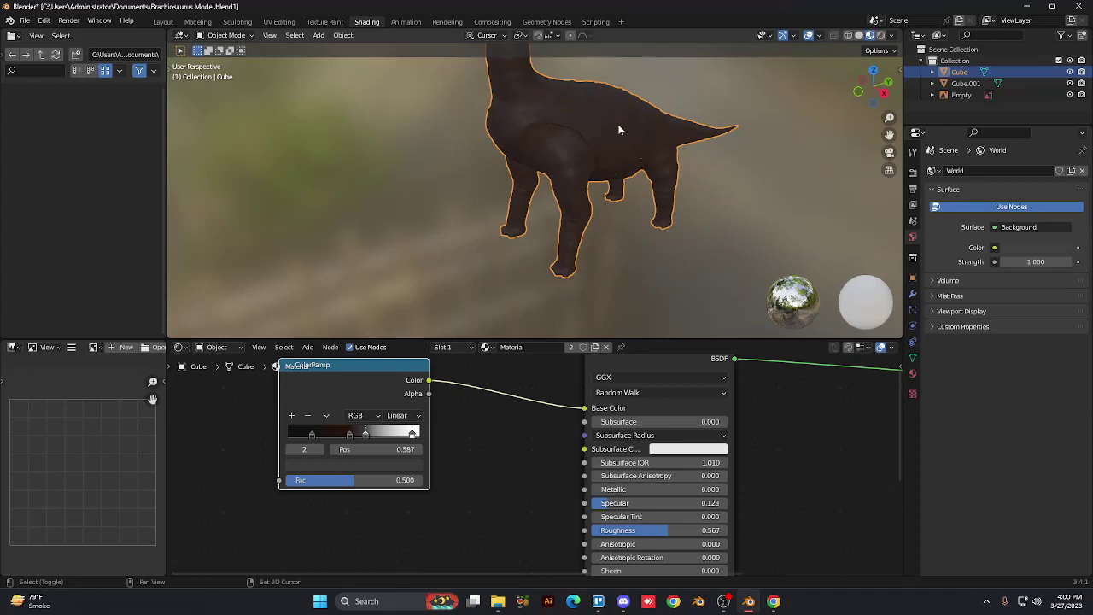
pyautogui.keyDown('shift'); pyautogui.moveTo(623, 127); pyautogui.dragTo(583, 290, button='middle'); pyautogui.keyUp('shift')
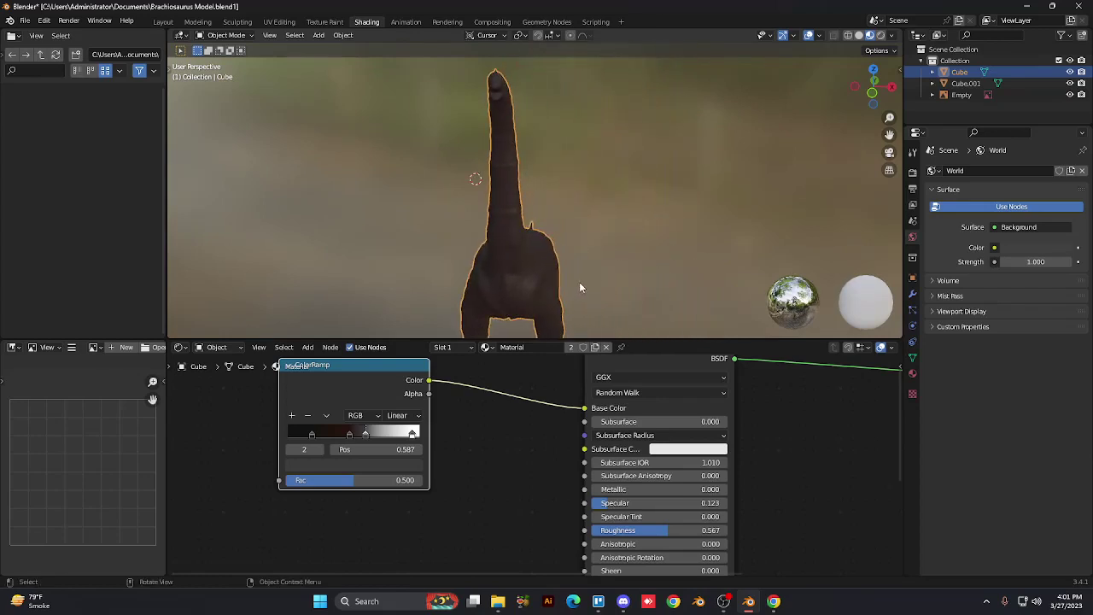
pyautogui.scroll(2, 579, 282)
pyautogui.scroll(-3, 579, 285)
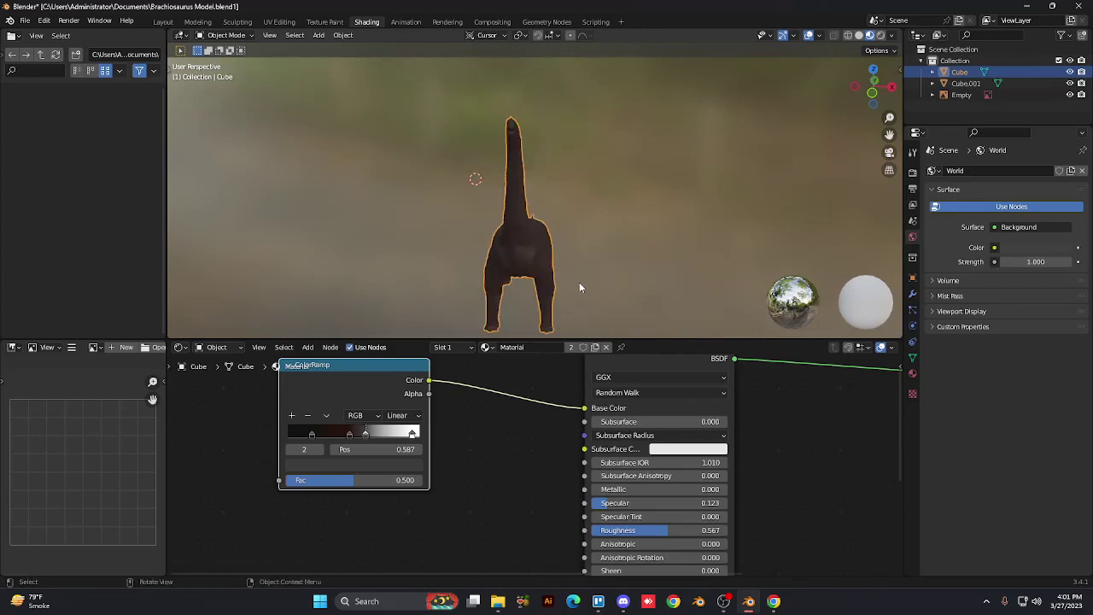
pyautogui.scroll(1, 579, 286)
pyautogui.scroll(1, 579, 286)
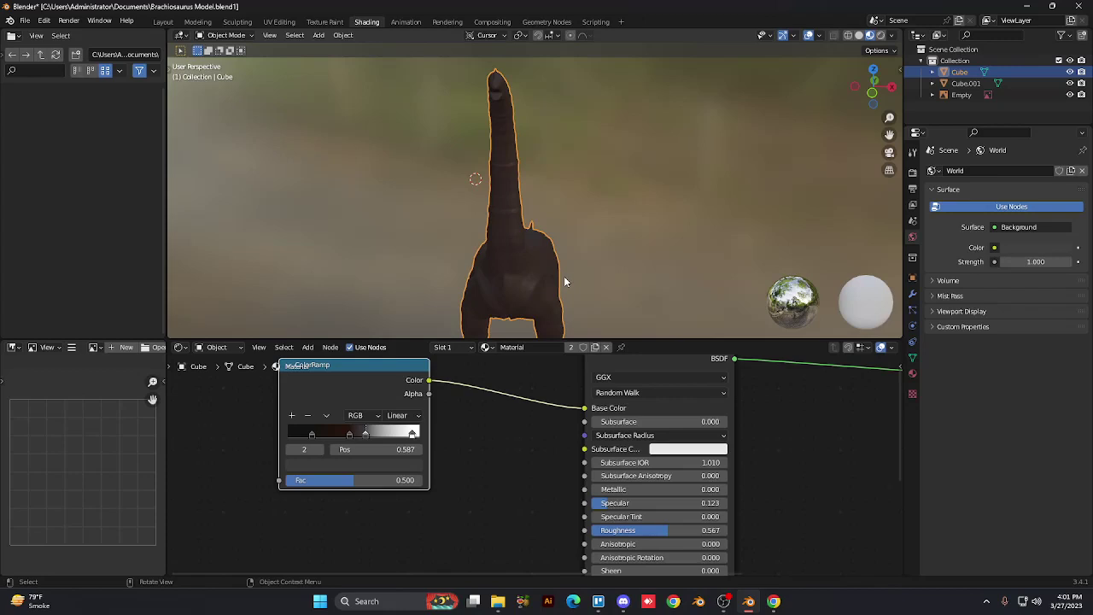
pyautogui.moveTo(563, 276); pyautogui.dragTo(722, 275, button='middle')
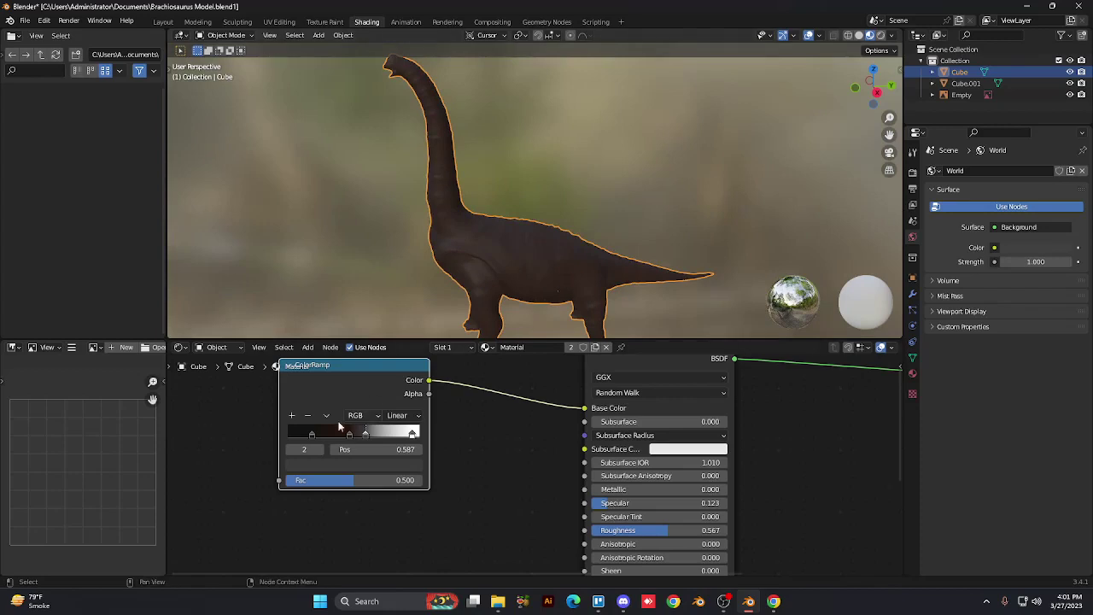
# Step: Fine-tune the ColorRamp's second dark grey stop to position 0.578
pyautogui.moveTo(366, 435)
pyautogui.mouseDown()
pyautogui.moveTo(401, 439)
pyautogui.moveTo(364, 446)
pyautogui.mouseUp()
pyautogui.press('KP_6')
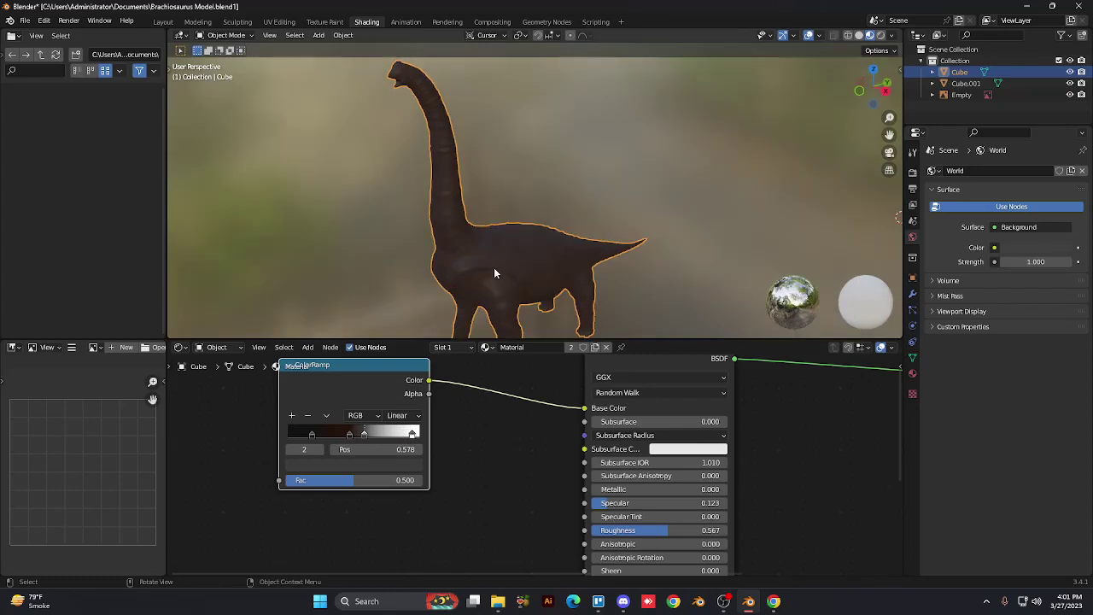
# Step: Try a different brightness for the ColorRamp's brown stop and undo the colour change
pyautogui.click(349, 436)
pyautogui.click(367, 467)
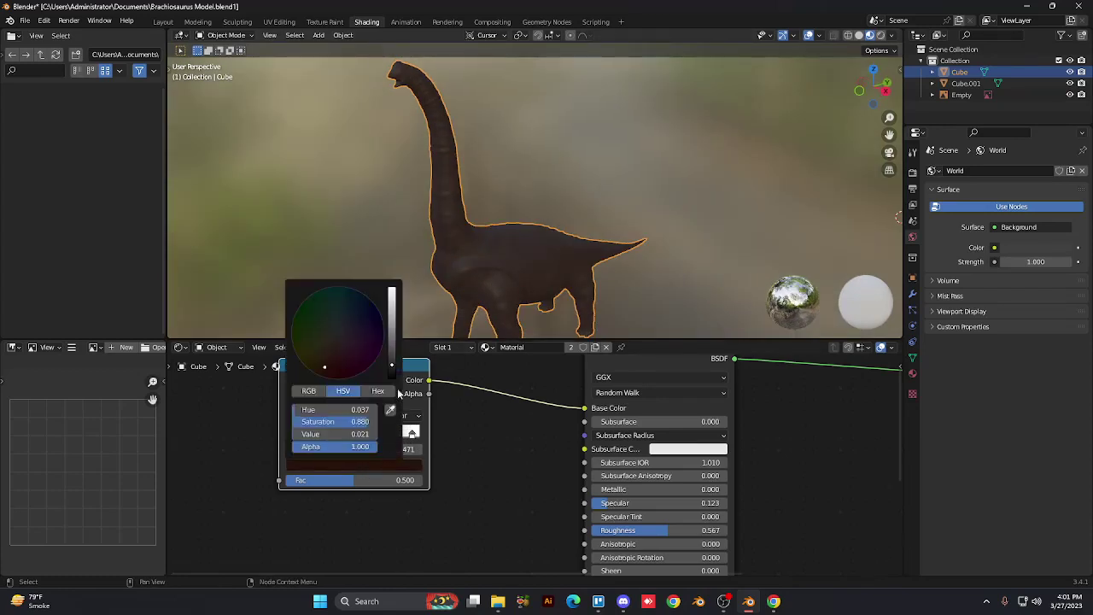
pyautogui.click(390, 362)
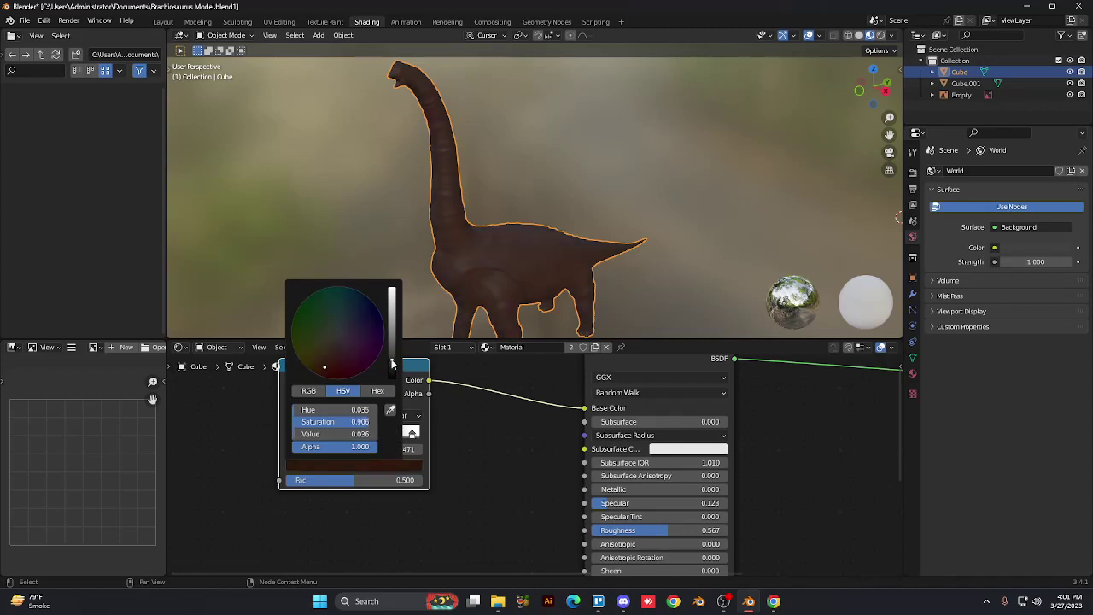
pyautogui.moveTo(392, 367); pyautogui.dragTo(392, 372)
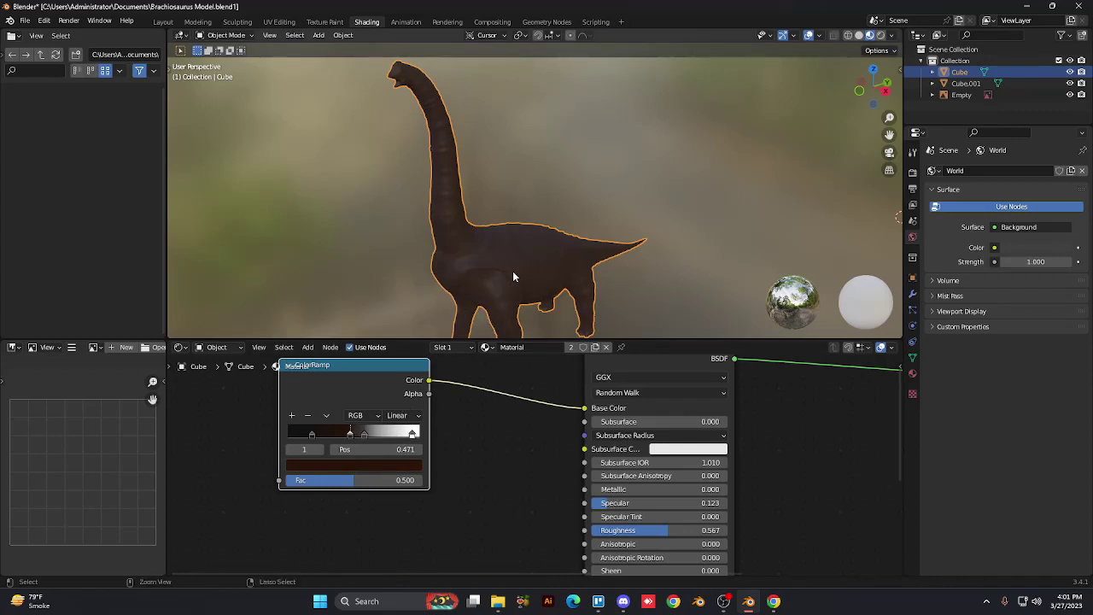
pyautogui.press('ctrl')
pyautogui.hotkey('ctrl', 'z')
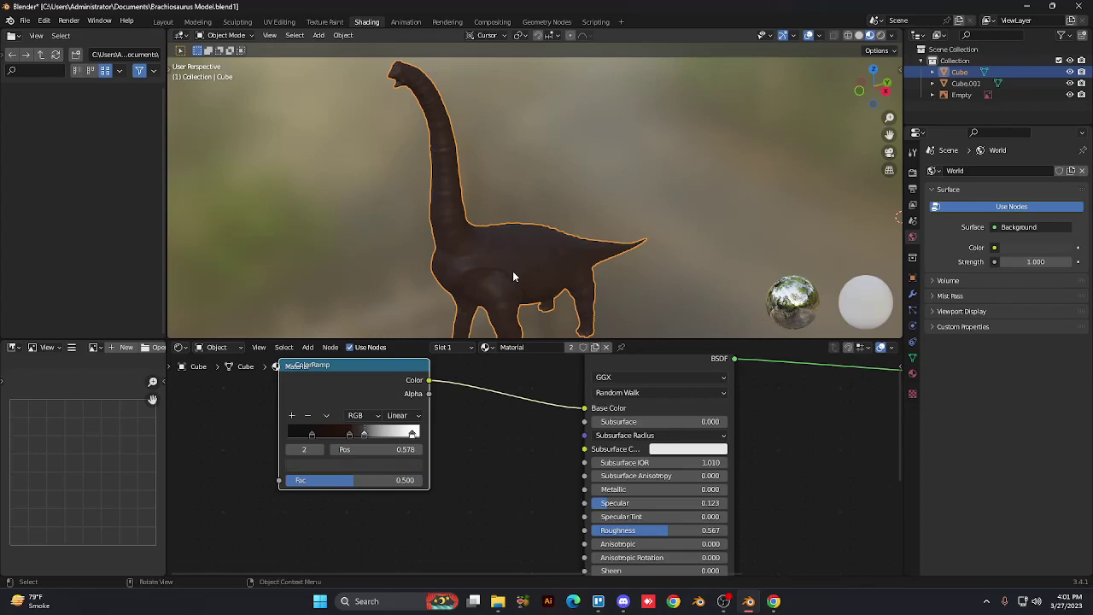
# Step: Switch to the Layout workspace and show the deselected Brachiosaurus in Solid viewport shading
pyautogui.press('KP_6')
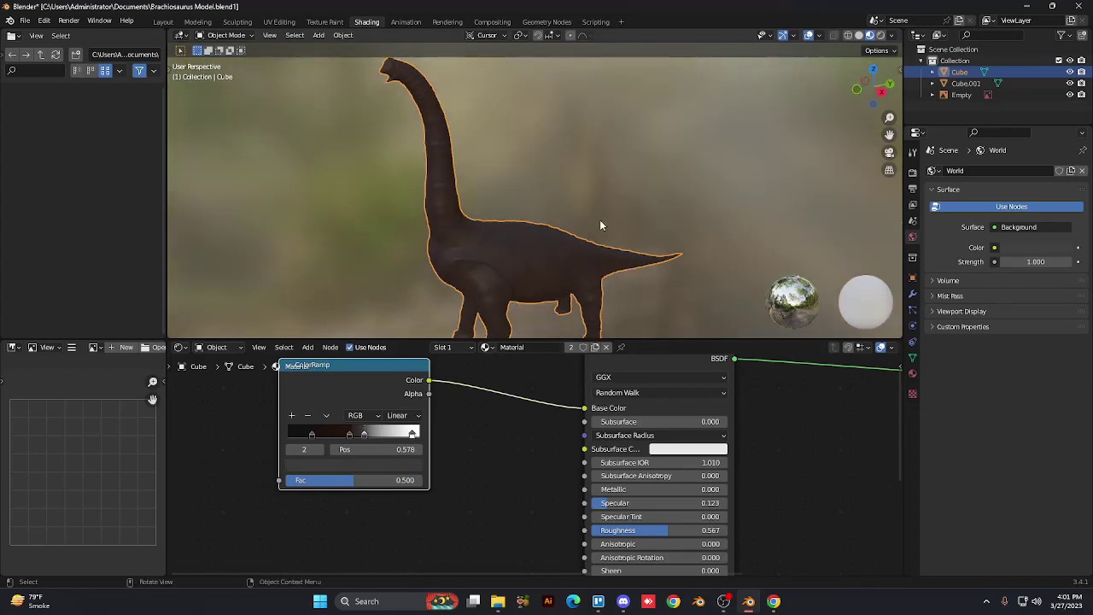
pyautogui.scroll(6, 599, 218)
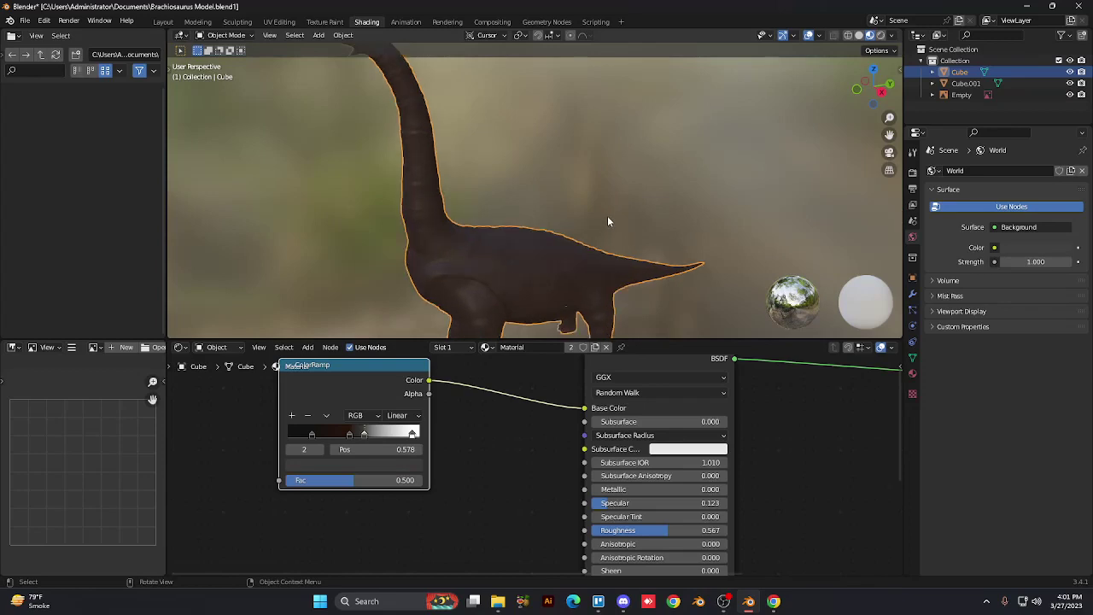
pyautogui.moveTo(607, 215); pyautogui.dragTo(696, 209, button='middle')
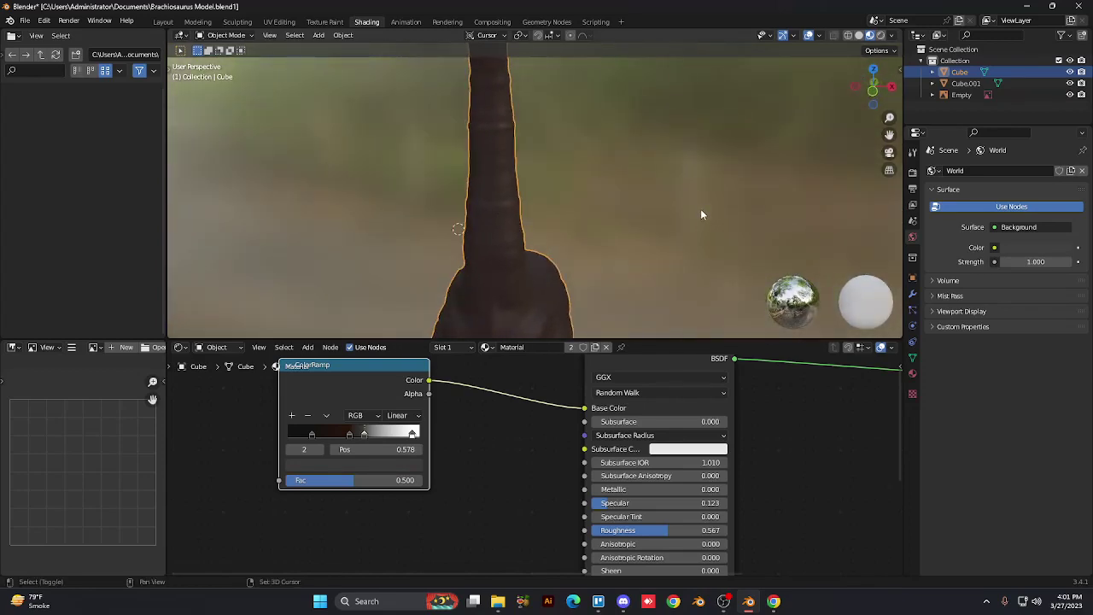
pyautogui.scroll(-5, 705, 213)
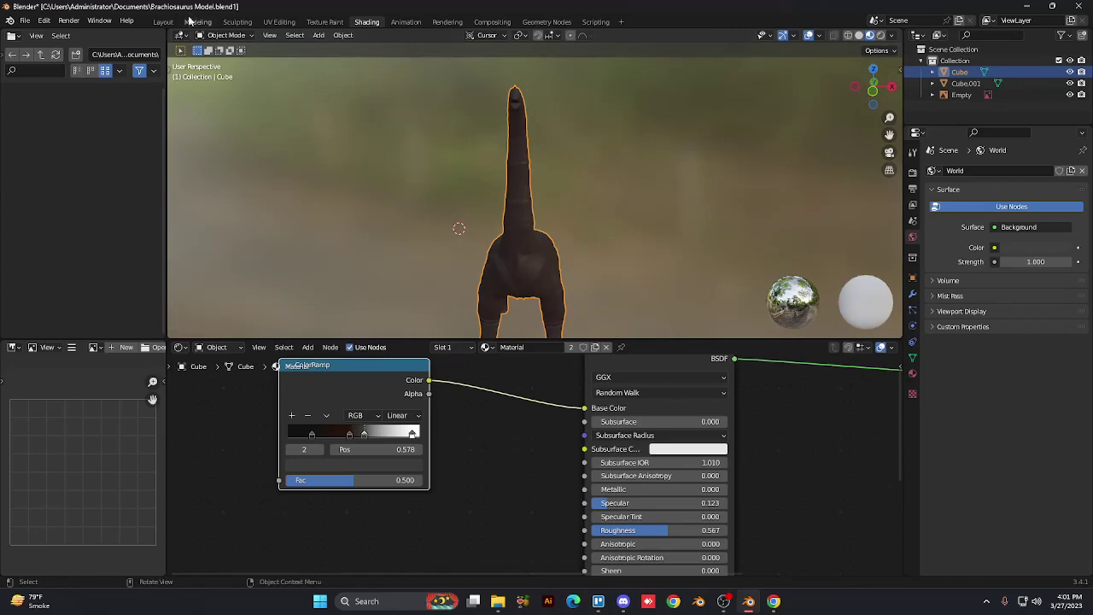
pyautogui.click(163, 23)
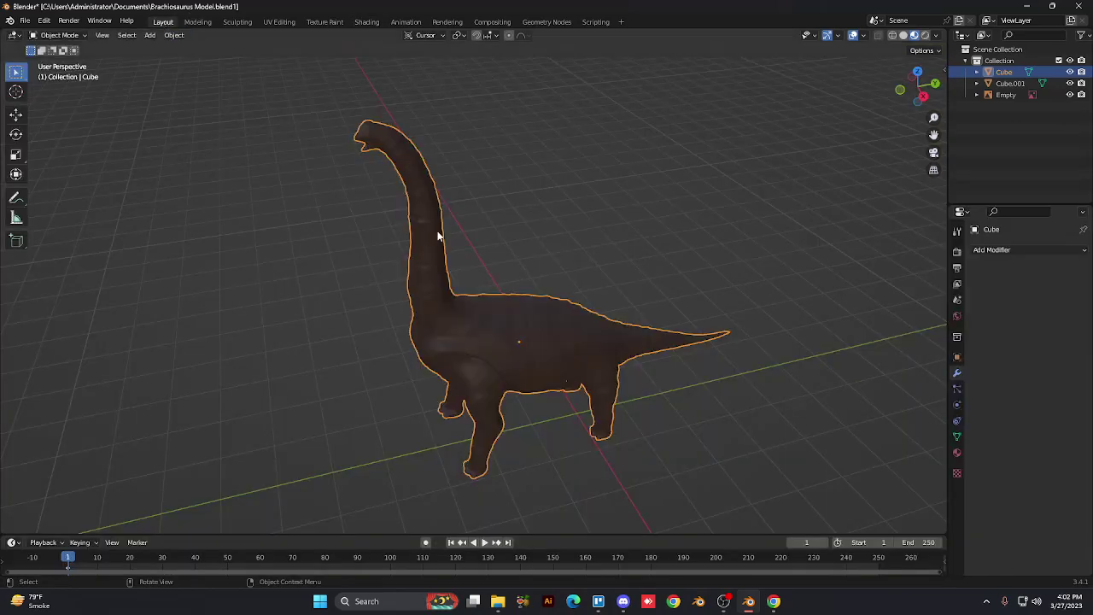
pyautogui.moveTo(437, 235); pyautogui.dragTo(523, 217, button='middle')
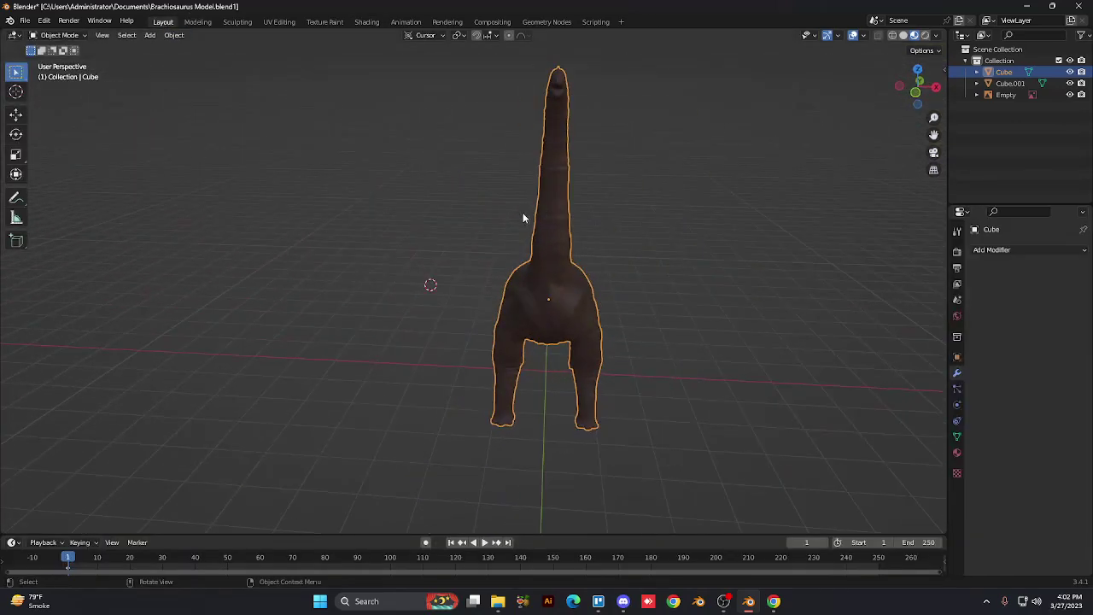
pyautogui.click(473, 225)
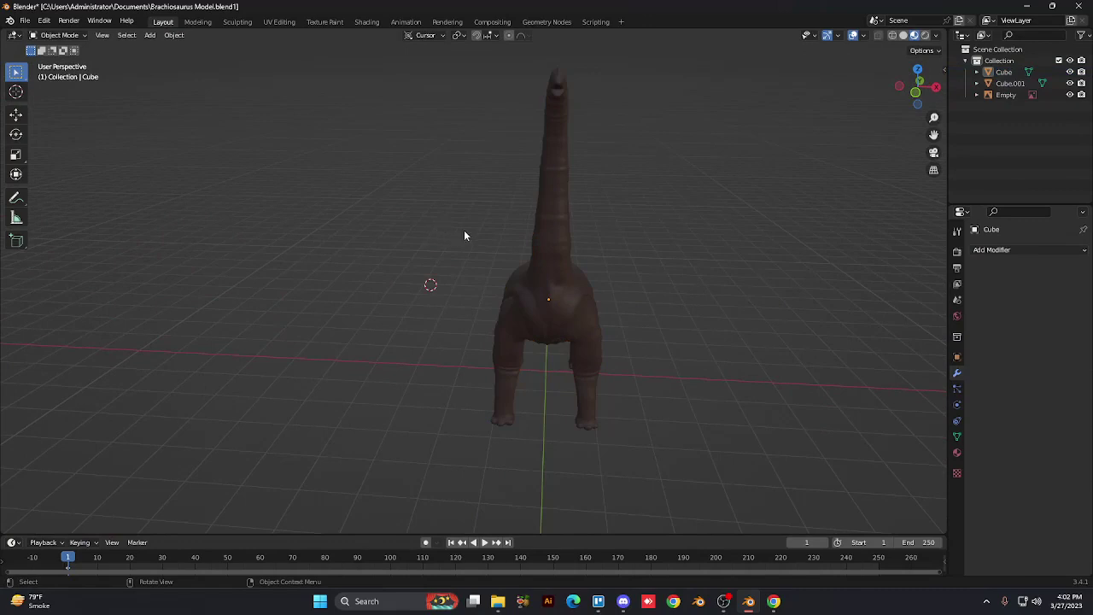
pyautogui.click(903, 35)
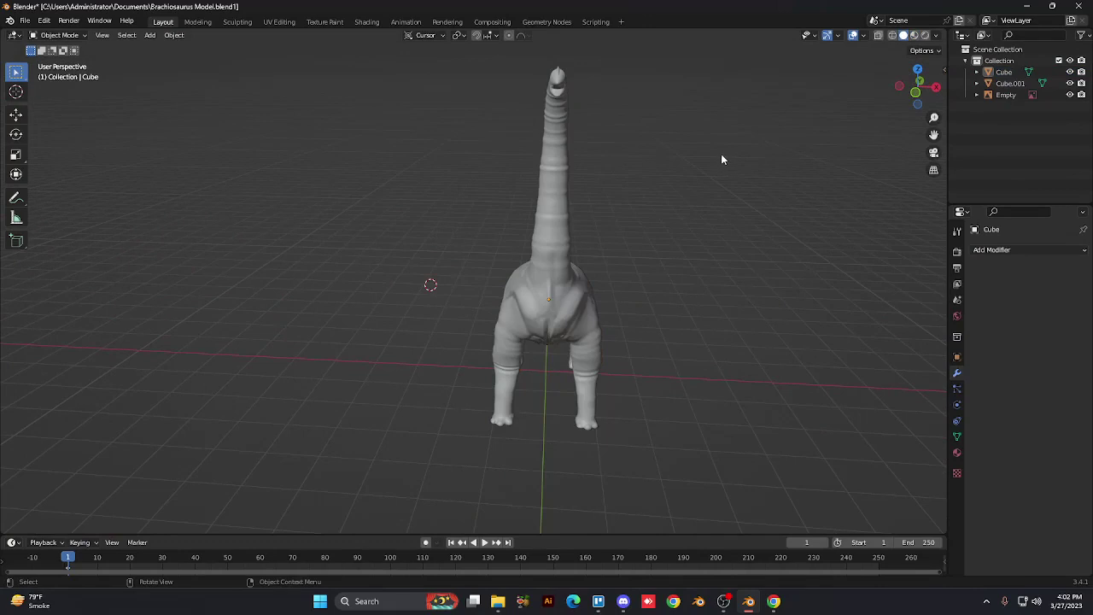
# Step: Enter Edit Mode on the Brachiosaurus and inspect the mesh topology around its chest and lower neck
pyautogui.press('Tab')
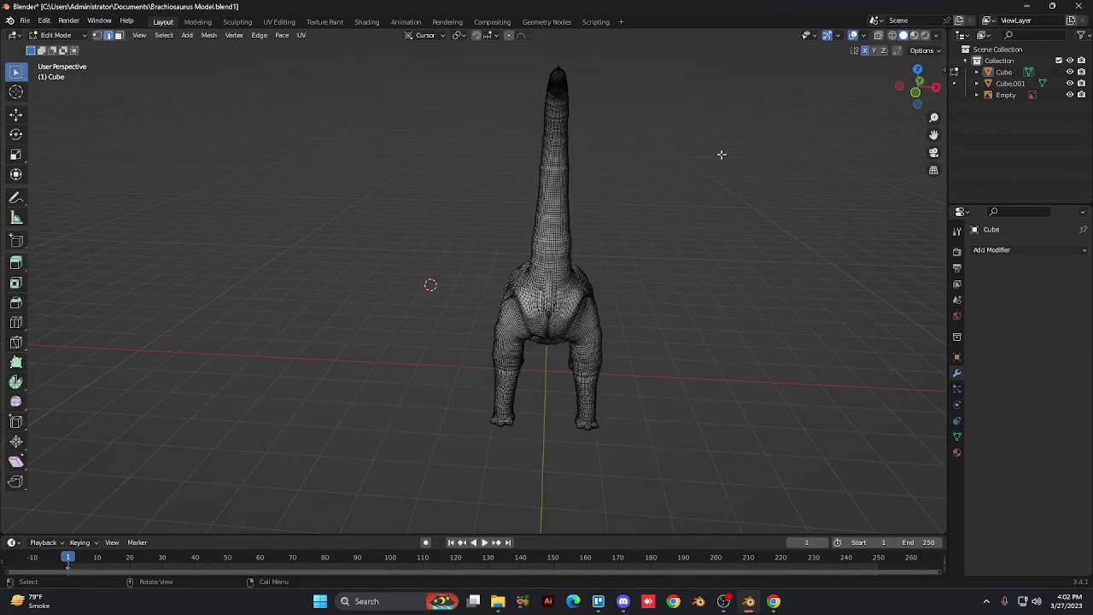
pyautogui.press('Tab')
pyautogui.press('Tab')
pyautogui.scroll(6, 722, 155)
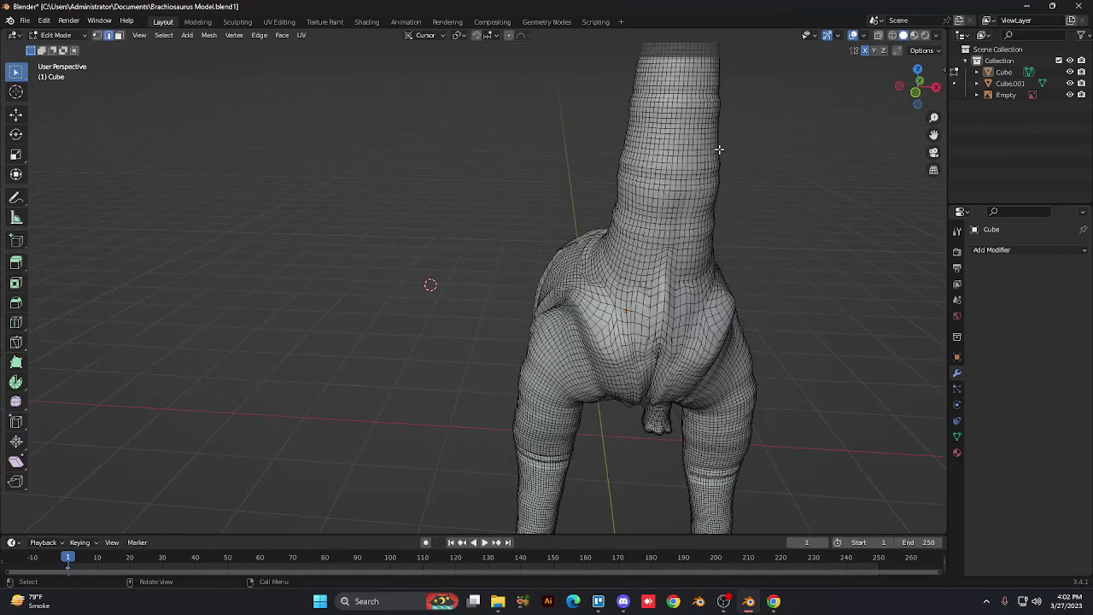
pyautogui.press('shift')
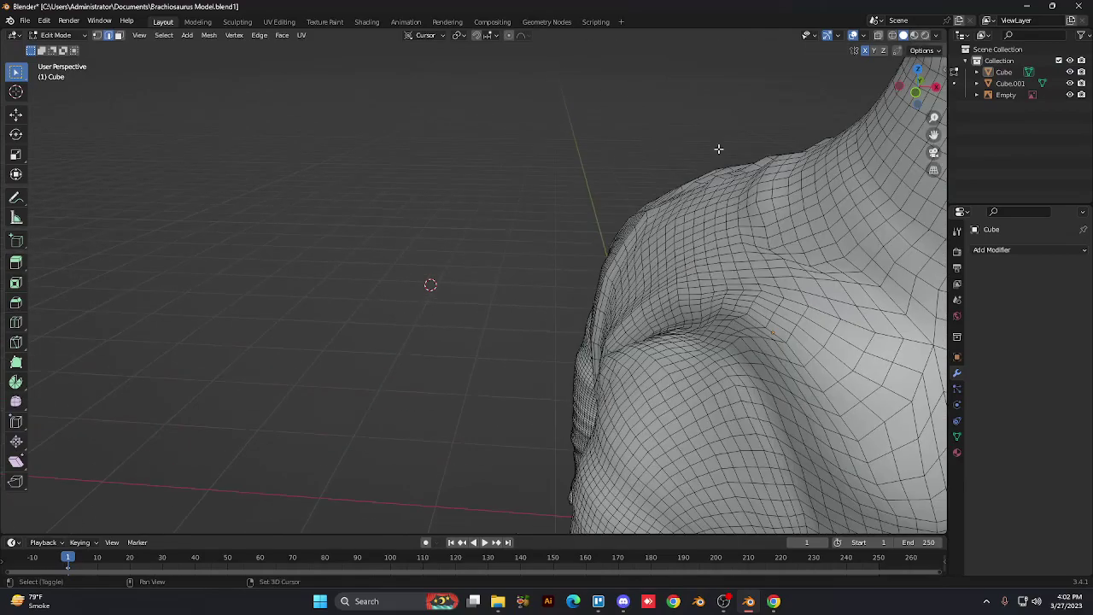
pyautogui.moveTo(718, 149); pyautogui.dragTo(442, 123, button='middle')
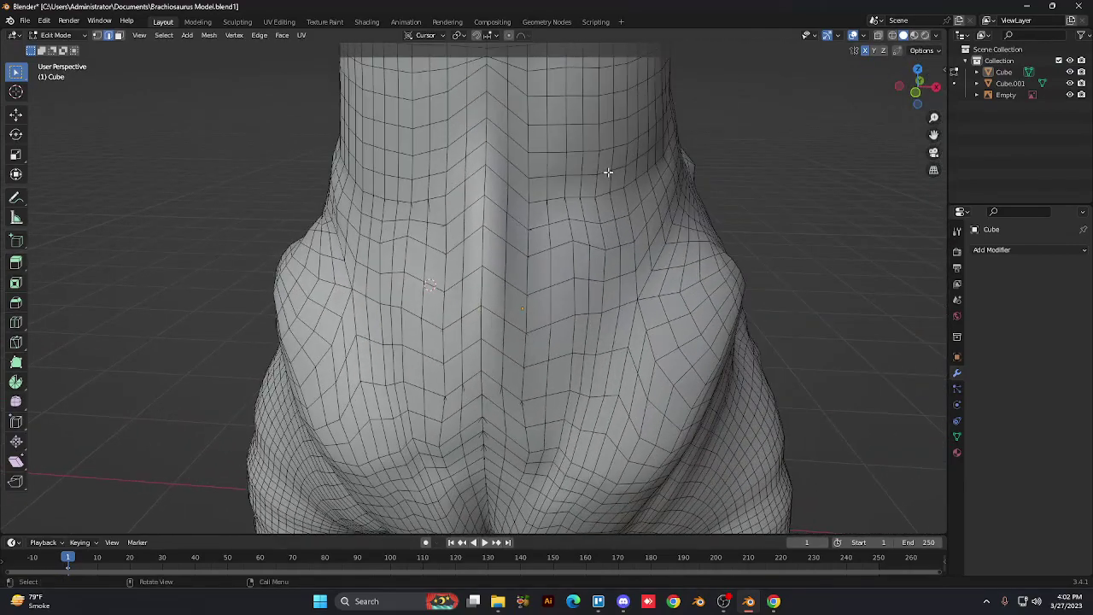
pyautogui.scroll(-2, 608, 173)
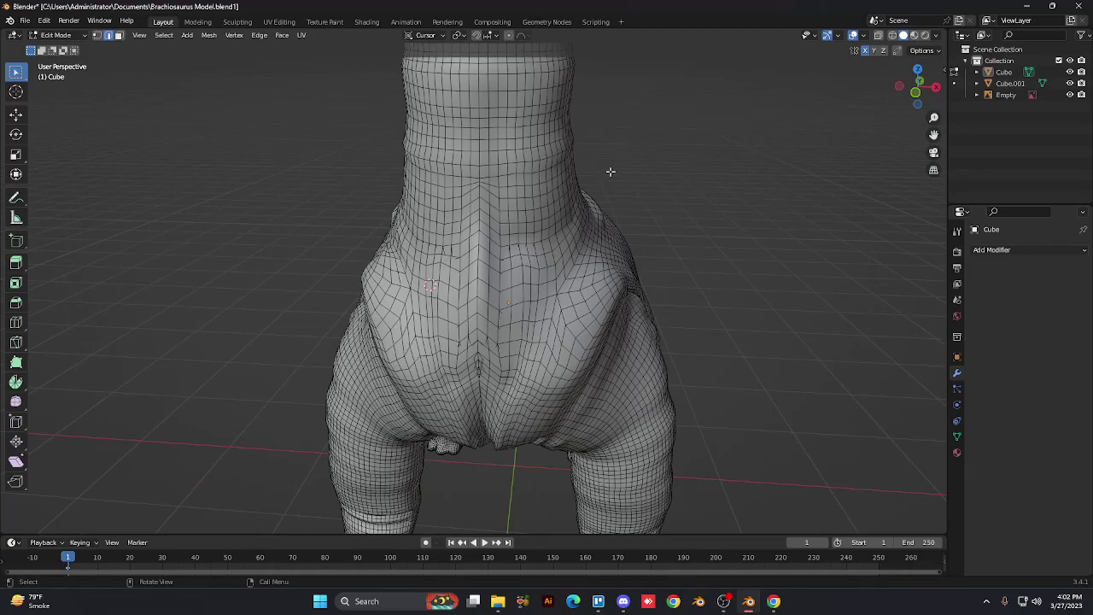
# Step: Trace a shortest edge path from the shoulder up and across the lower neck of the Brachiosaurus, and clear the selection
pyautogui.moveTo(610, 171)
pyautogui.mouseDown(button='middle')
pyautogui.moveTo(586, 165)
pyautogui.moveTo(610, 170)
pyautogui.mouseUp(button='middle')
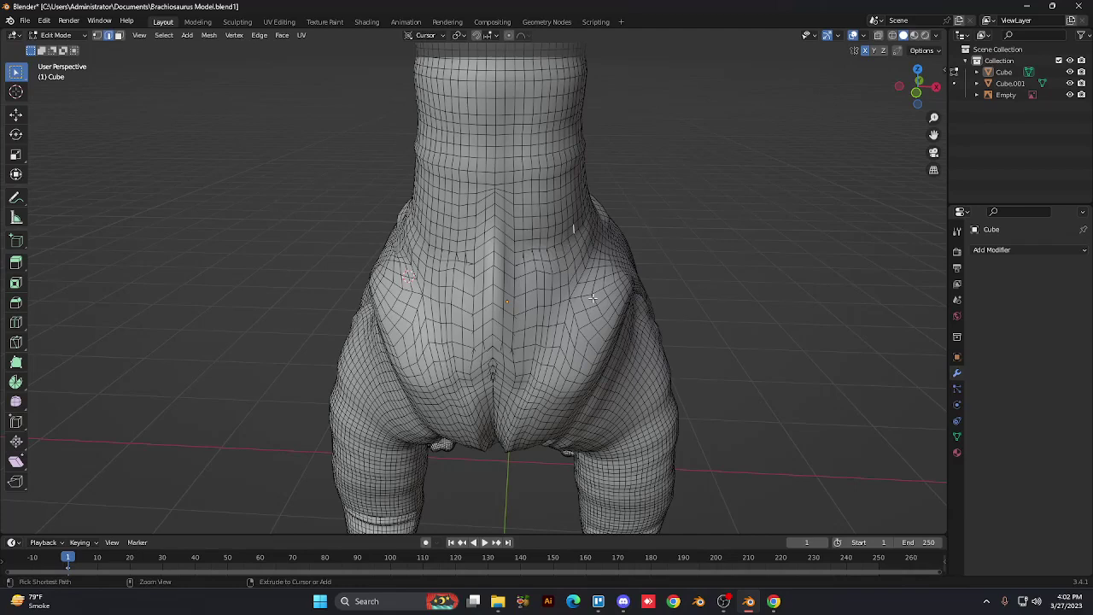
pyautogui.keyDown('ctrl'); pyautogui.click(609, 267); pyautogui.keyUp('ctrl')
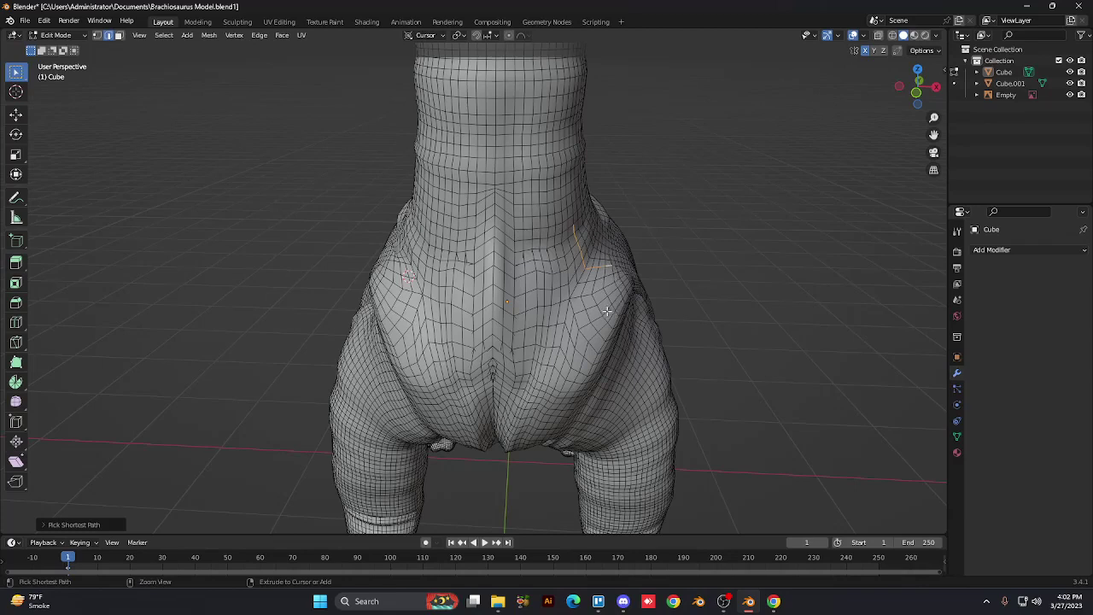
pyautogui.keyDown('ctrl'); pyautogui.click(556, 187); pyautogui.keyUp('ctrl')
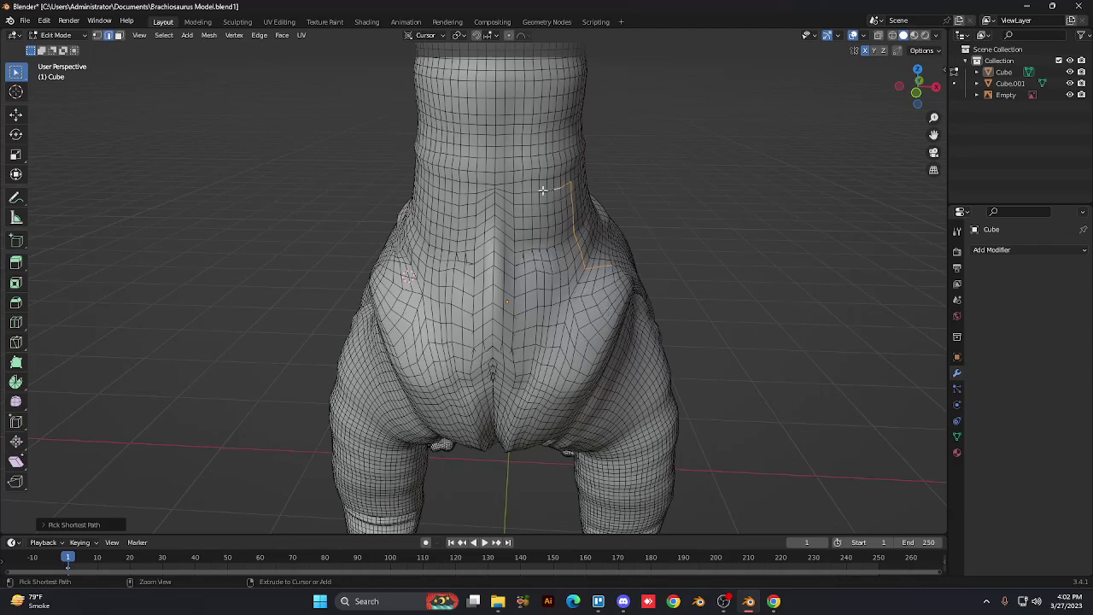
pyautogui.keyDown('ctrl'); pyautogui.click(433, 190); pyautogui.keyUp('ctrl')
pyautogui.keyDown('ctrl'); pyautogui.click(421, 264); pyautogui.keyUp('ctrl')
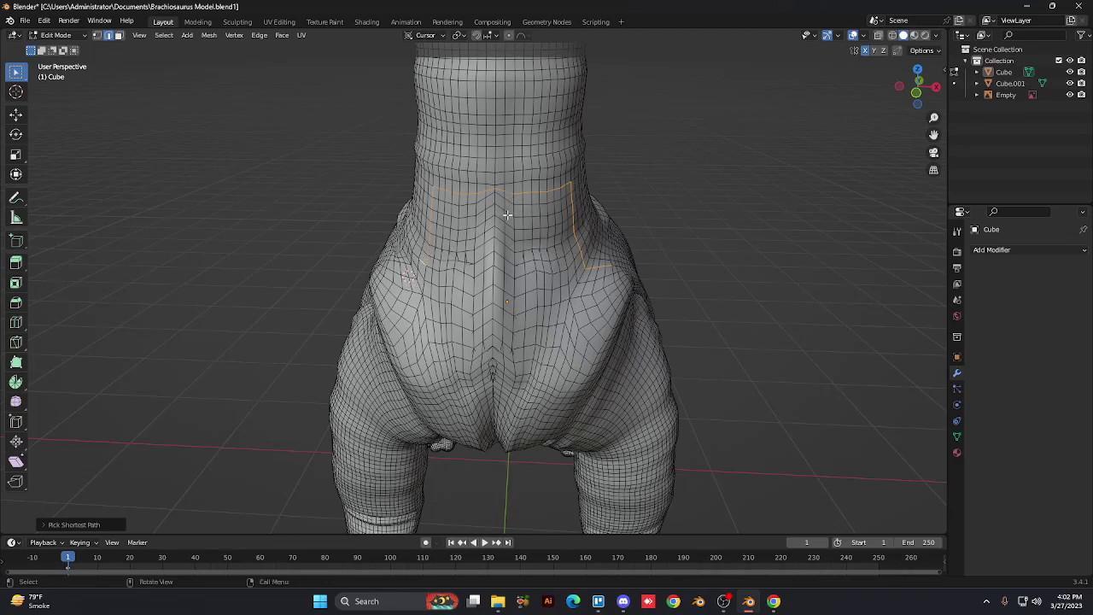
pyautogui.click(742, 206)
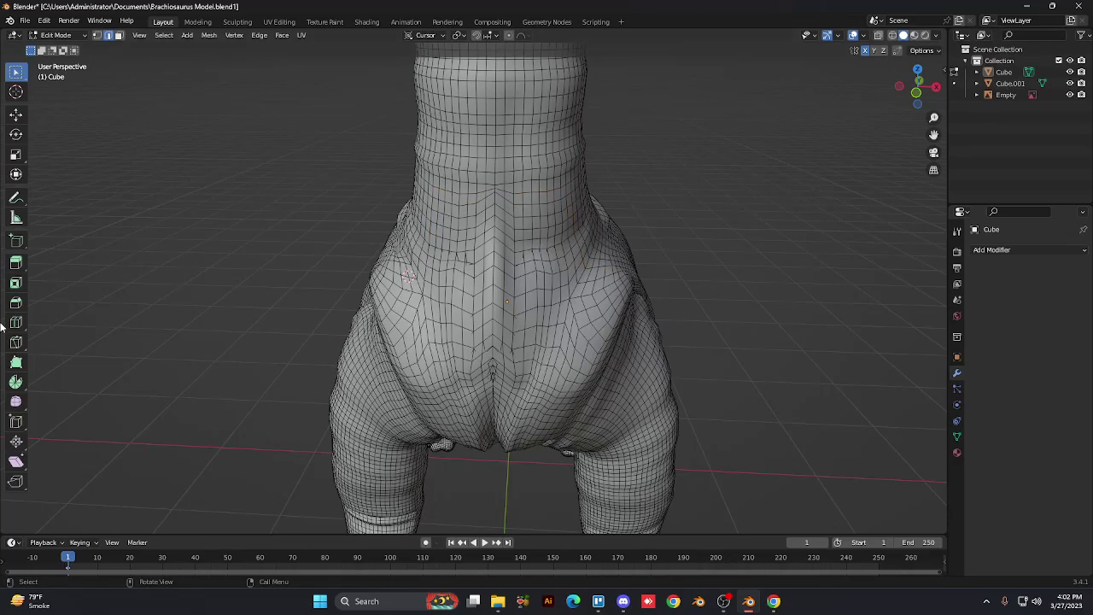
# Step: Try the Measure tool on a line in the empty space beside the neck, and switch back to box selection
pyautogui.click(16, 218)
pyautogui.click(59, 183)
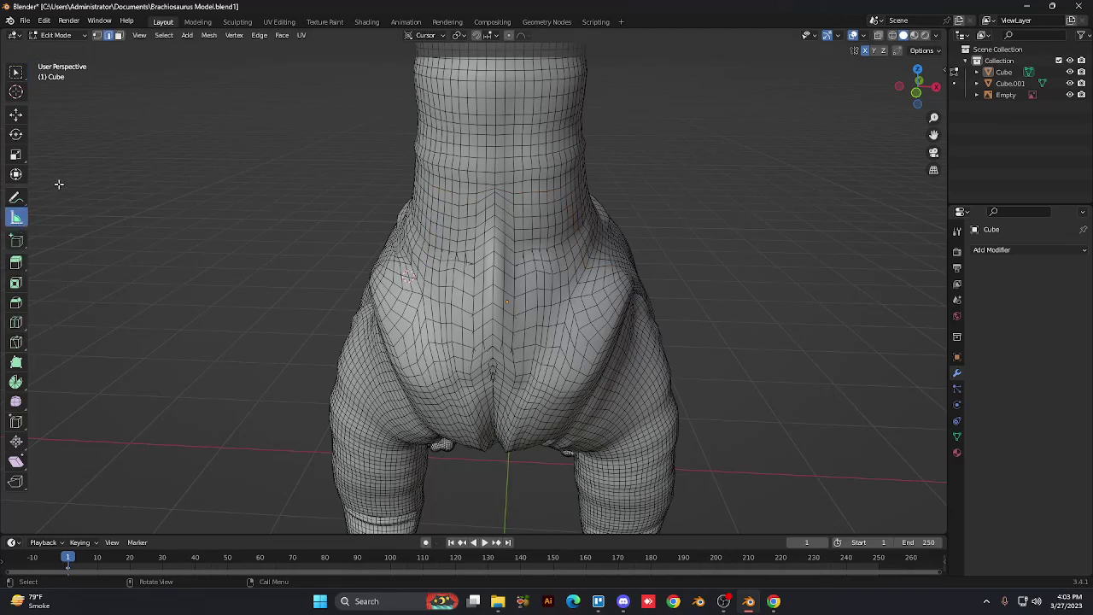
pyautogui.moveTo(110, 195); pyautogui.dragTo(307, 160)
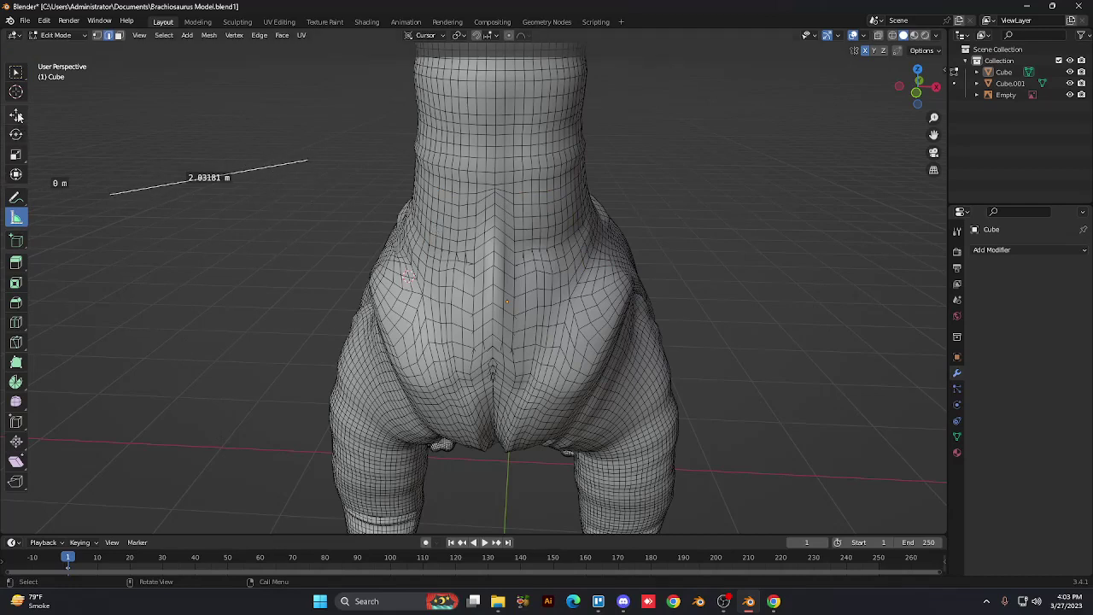
pyautogui.click(14, 75)
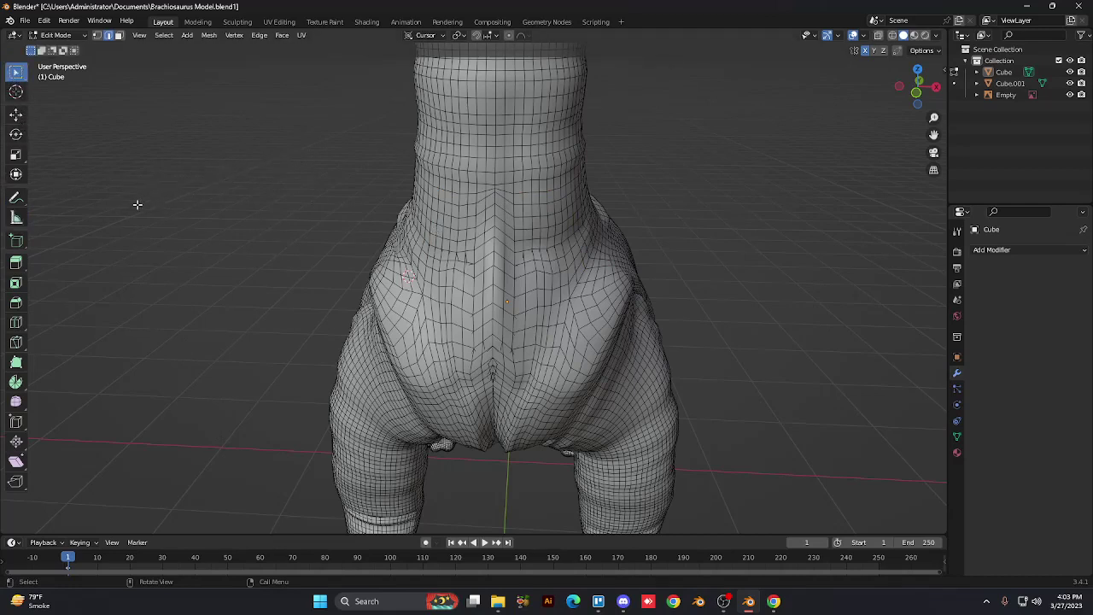
# Step: Examine the mesh topology around the chest, both flanks, the legs and the tail base
pyautogui.moveTo(137, 199); pyautogui.dragTo(138, 199, button='middle')
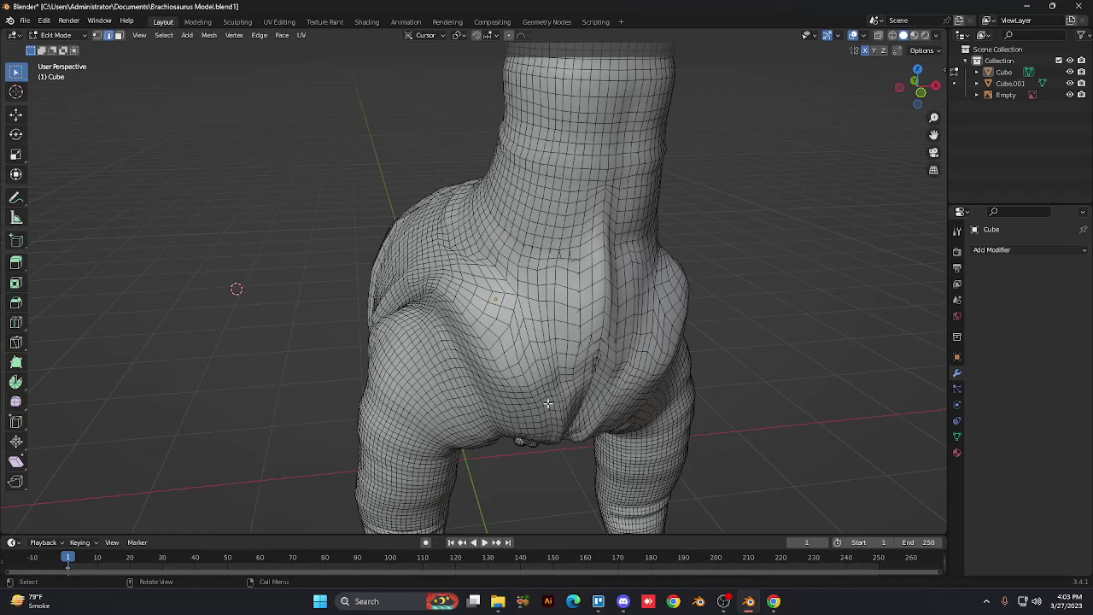
pyautogui.scroll(-10, 547, 403)
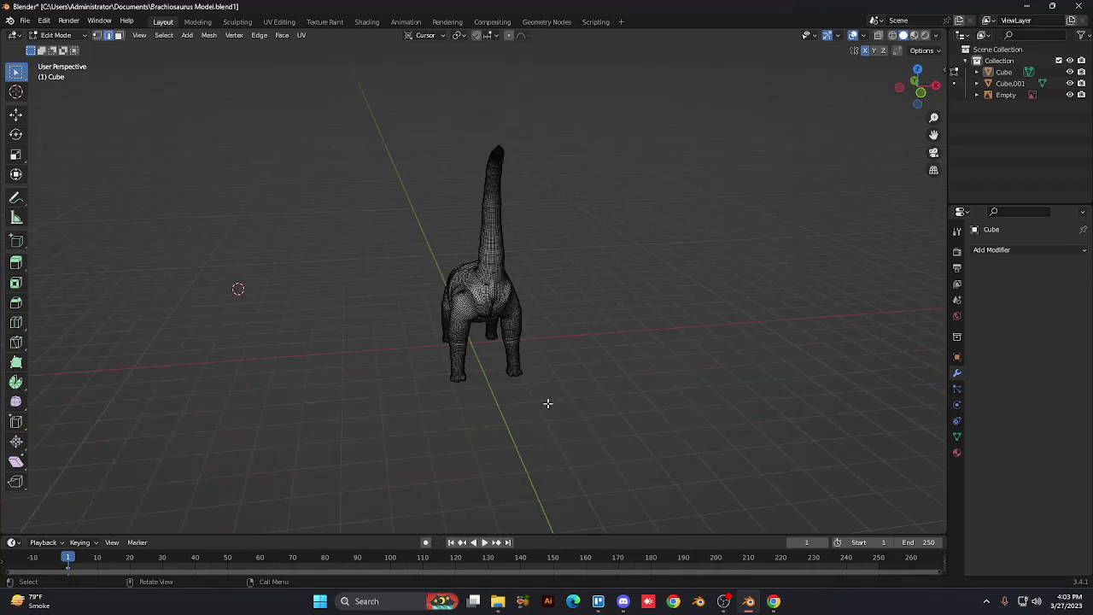
pyautogui.moveTo(548, 403); pyautogui.dragTo(700, 398, button='middle')
pyautogui.scroll(7, 573, 408)
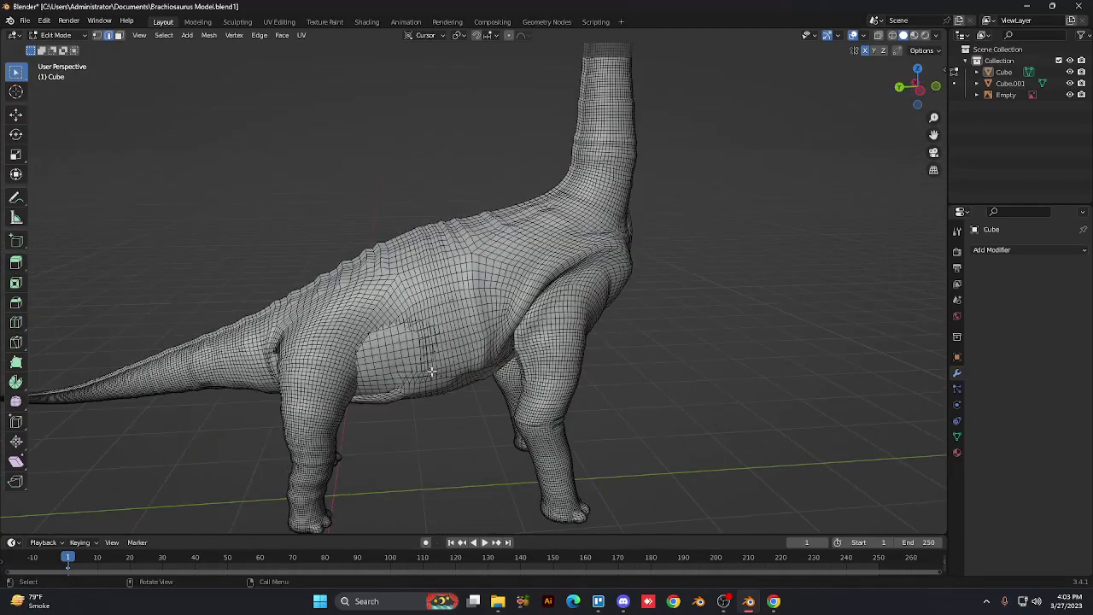
pyautogui.moveTo(431, 371); pyautogui.dragTo(689, 353, button='middle')
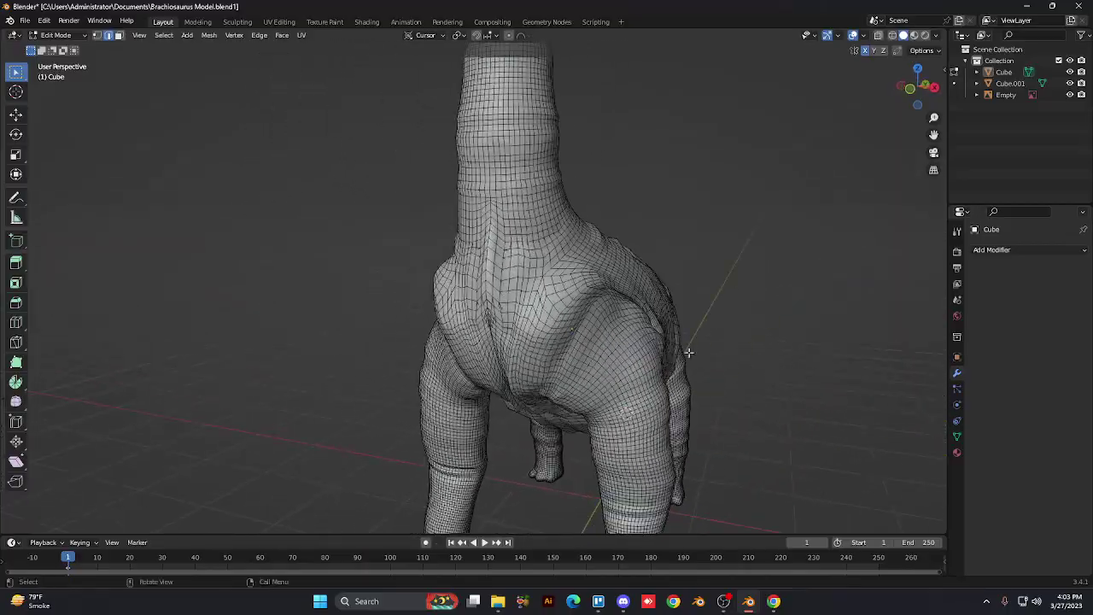
pyautogui.moveTo(554, 314); pyautogui.dragTo(478, 316, button='middle')
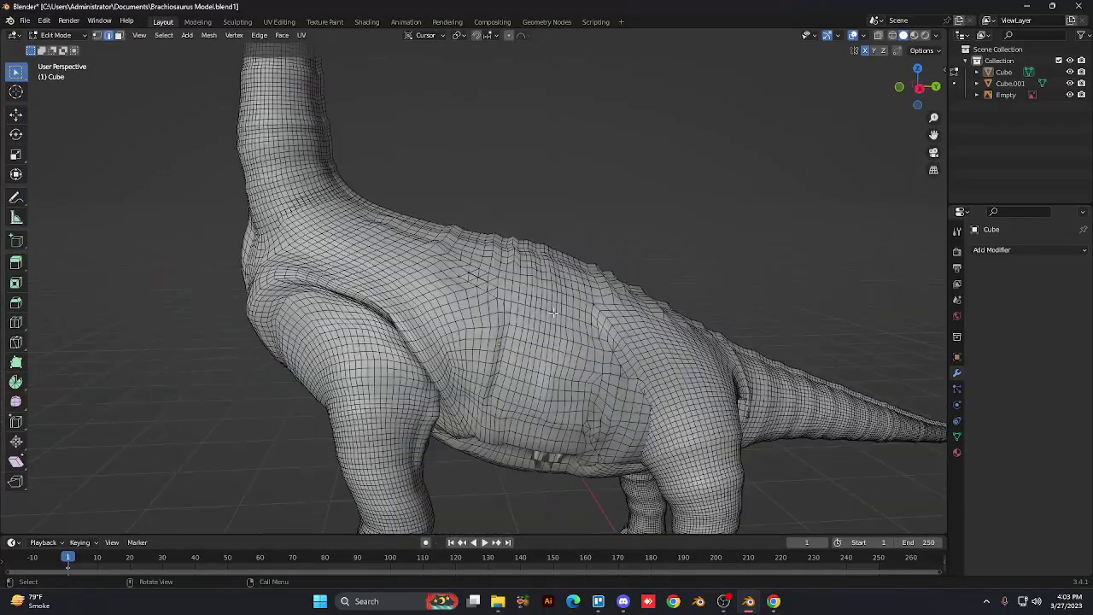
pyautogui.keyDown('shift'); pyautogui.moveTo(549, 314); pyautogui.dragTo(541, 98, button='middle'); pyautogui.keyUp('shift')
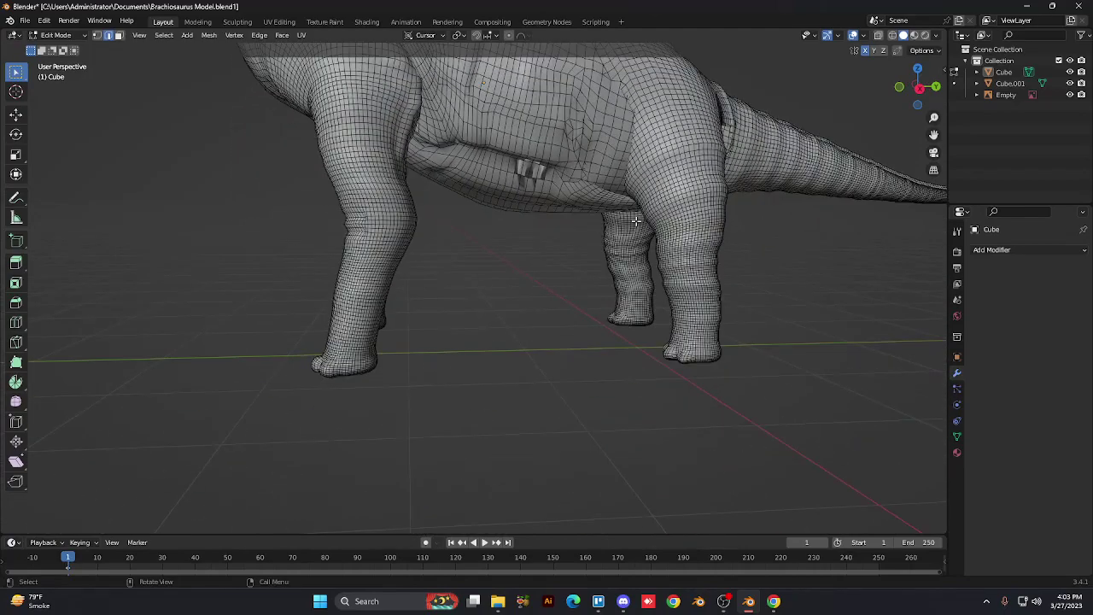
pyautogui.moveTo(636, 218); pyautogui.dragTo(328, 352, button='middle')
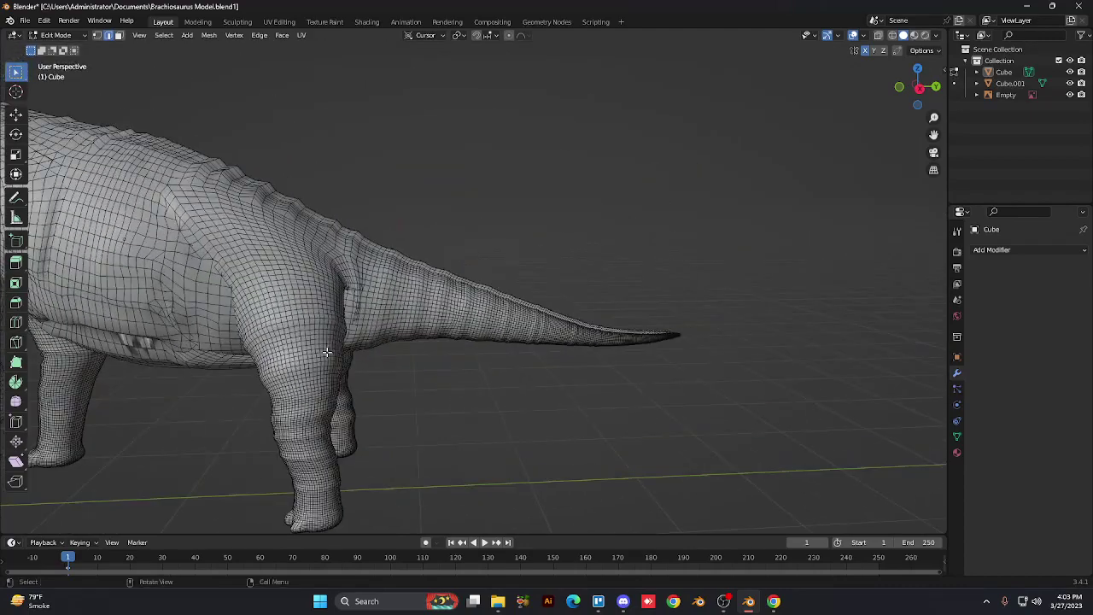
# Step: Select the edge loop running around the base of the tail and mark it as a seam
pyautogui.scroll(2, 360, 341)
pyautogui.scroll(1, 360, 341)
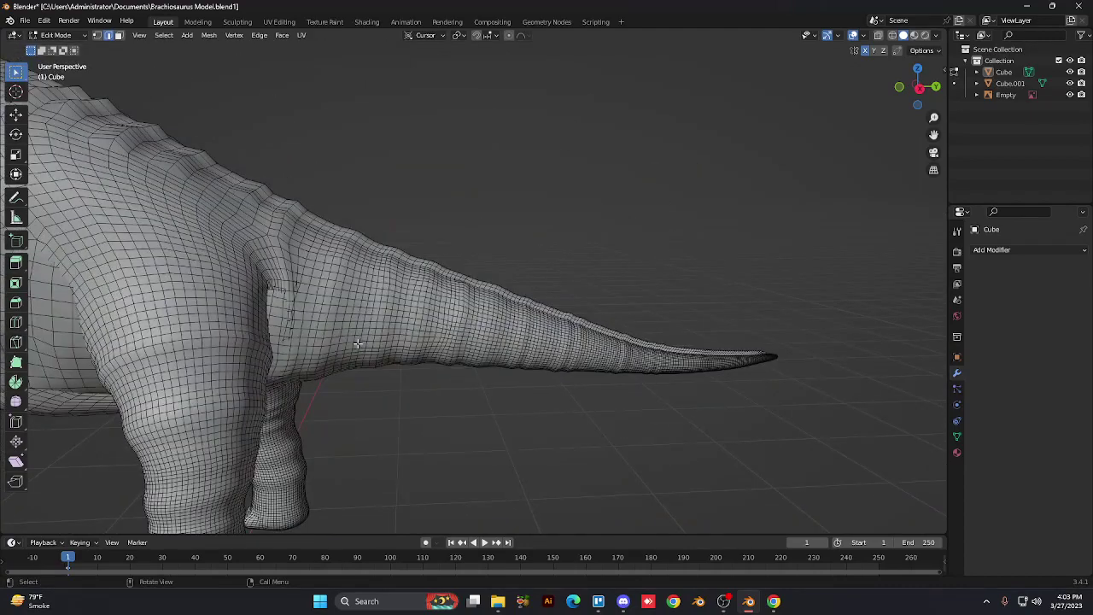
pyautogui.keyDown('alt'); pyautogui.click(364, 294); pyautogui.keyUp('alt')
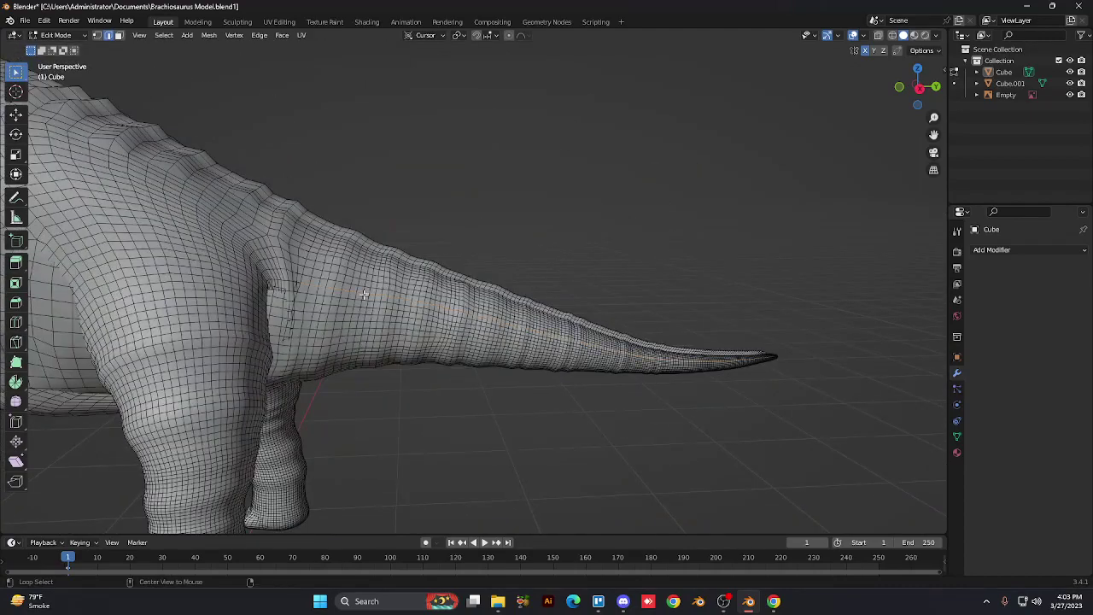
pyautogui.keyDown('alt'); pyautogui.click(360, 309); pyautogui.keyUp('alt')
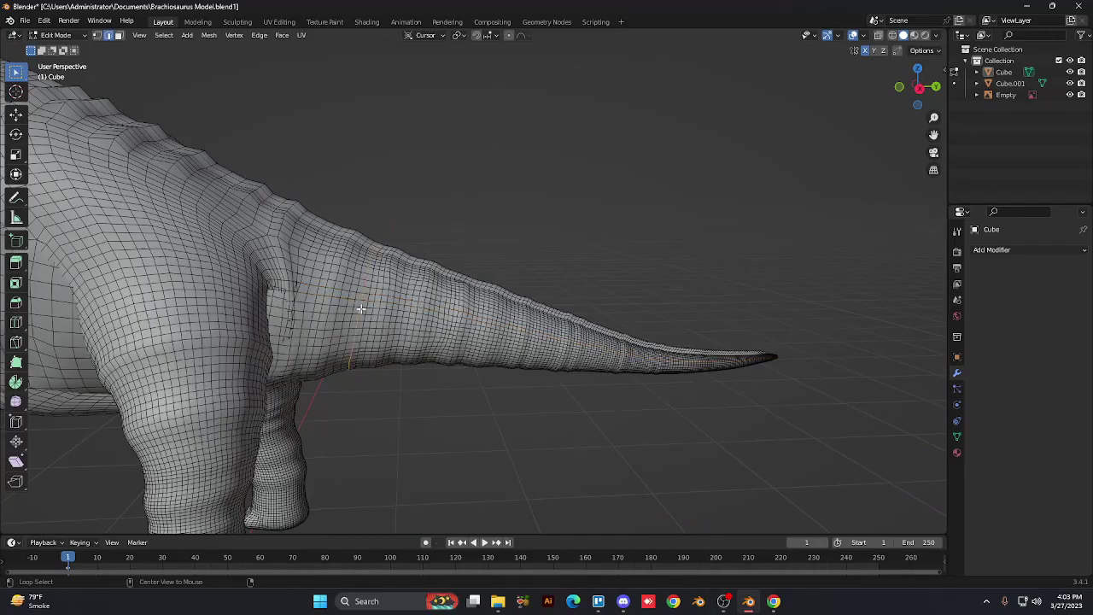
pyautogui.moveTo(419, 269); pyautogui.dragTo(405, 310, button='middle')
pyautogui.rightClick(383, 205)
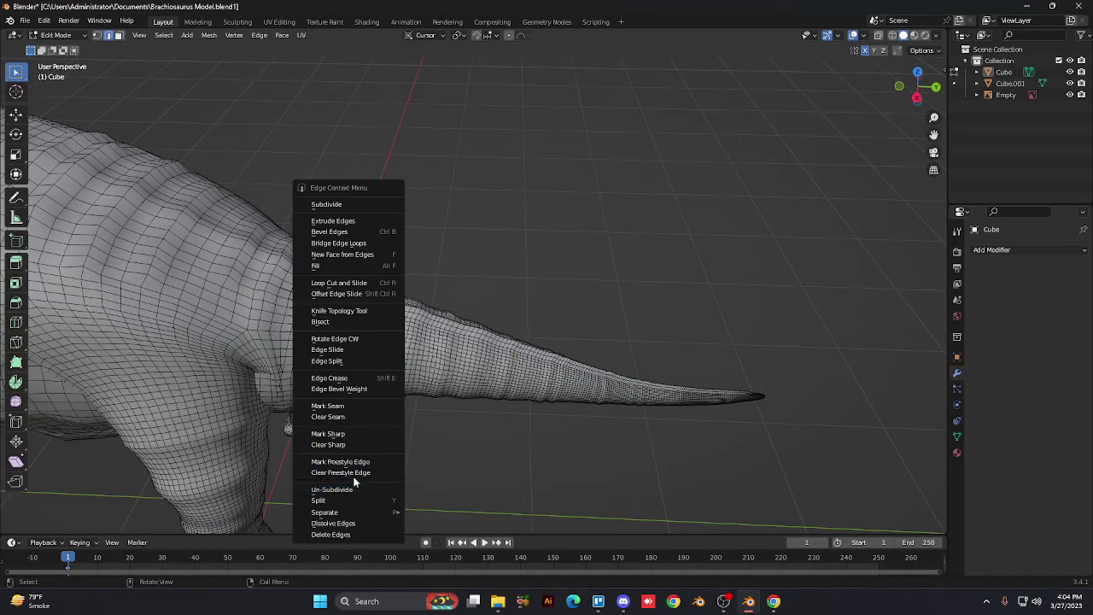
pyautogui.click(355, 405)
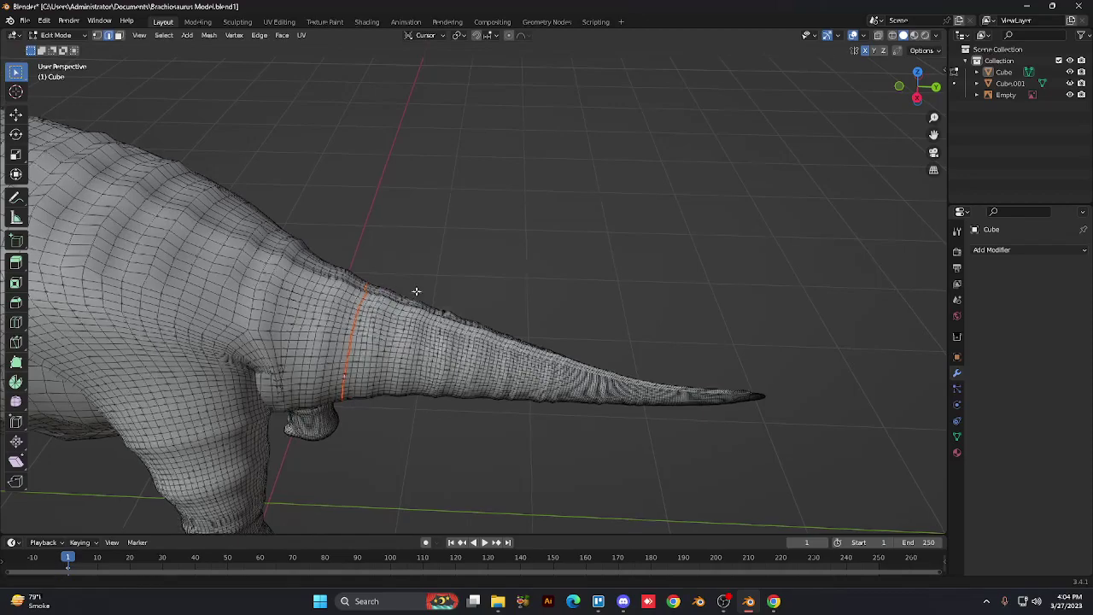
# Step: Run Unwrap with the tail-base seam loop selected, and switch to the UV Editing workspace
pyautogui.scroll(5, 410, 292)
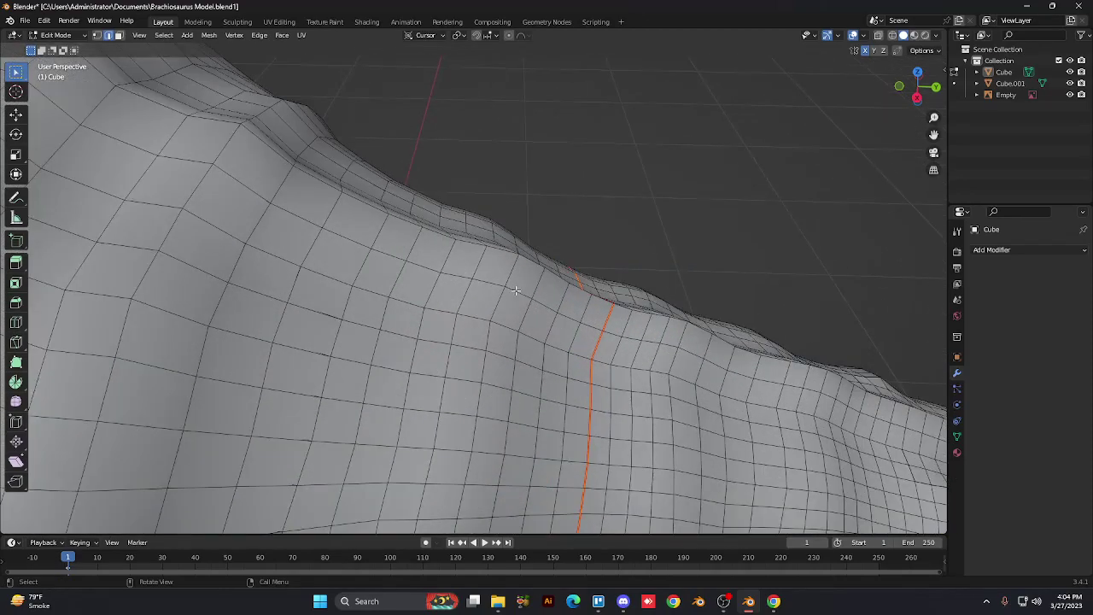
pyautogui.scroll(-4, 516, 291)
pyautogui.scroll(-3, 515, 290)
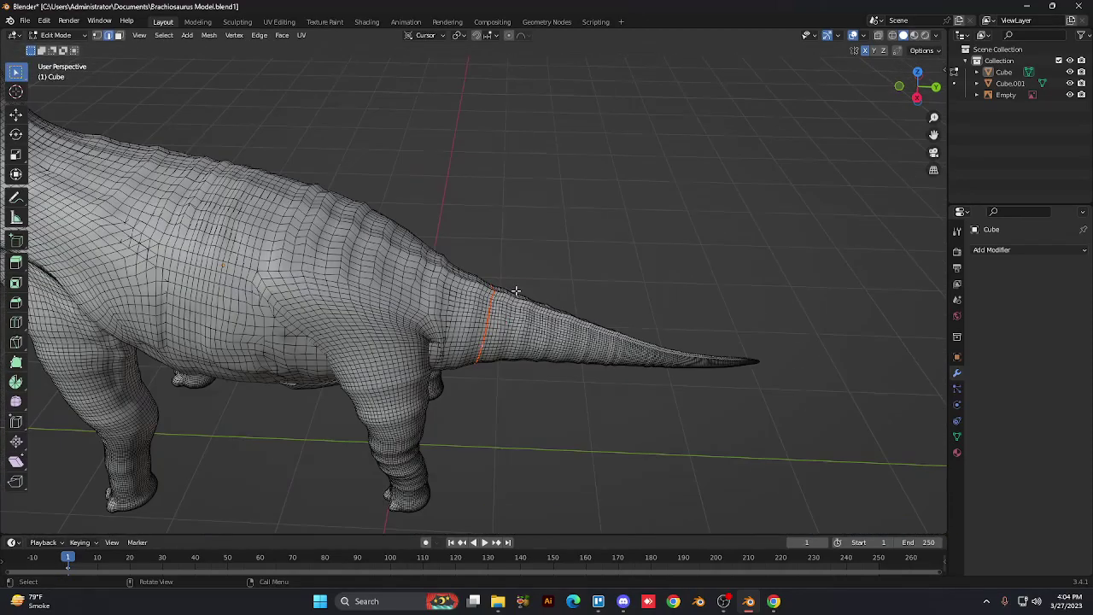
pyautogui.press('u')
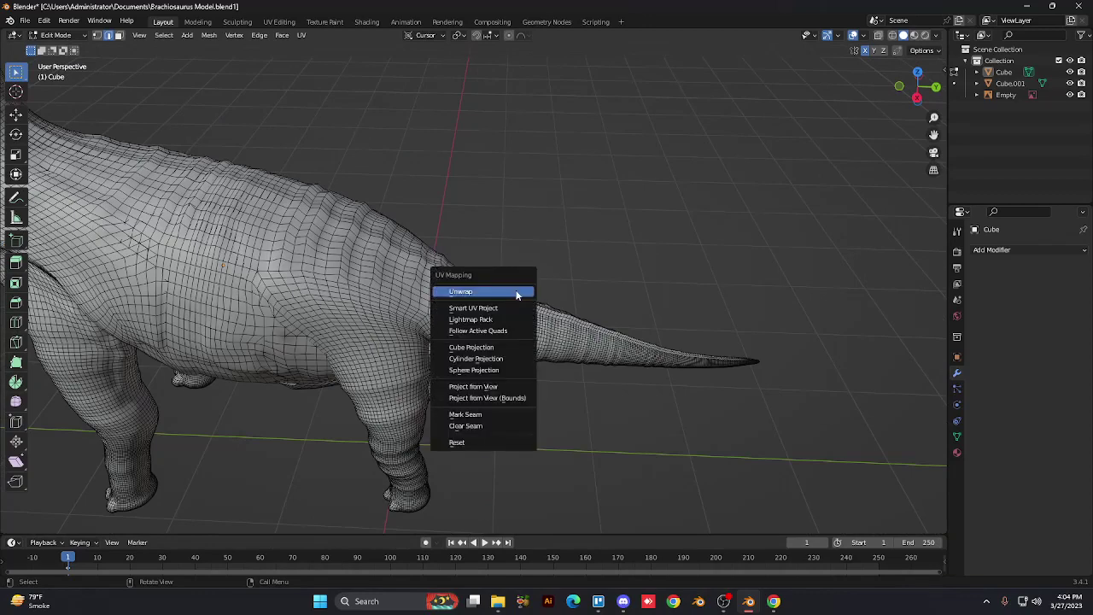
pyautogui.click(516, 295)
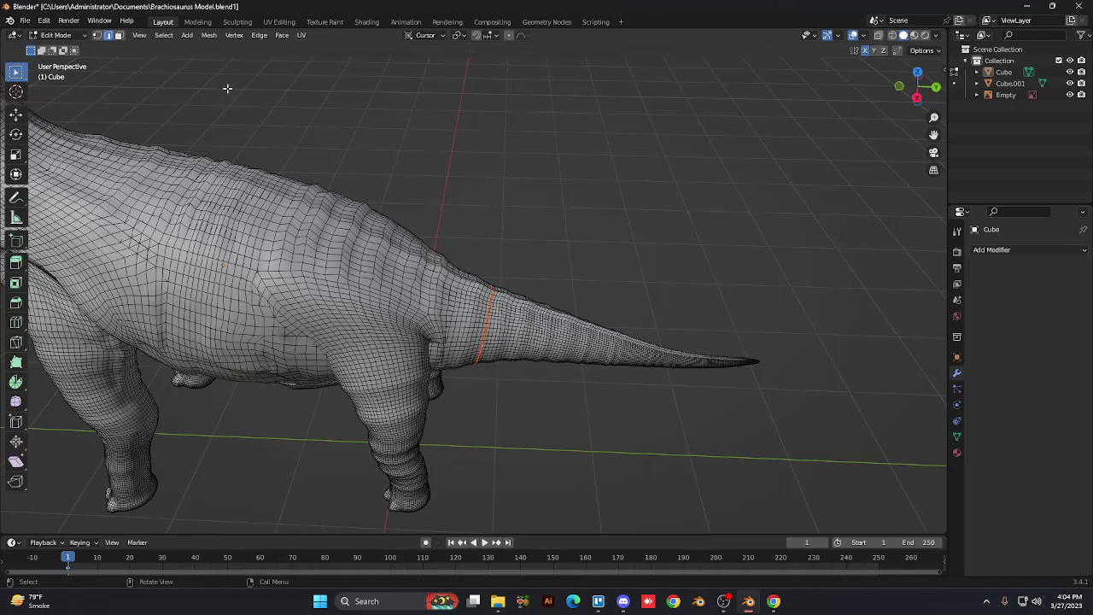
pyautogui.click(265, 22)
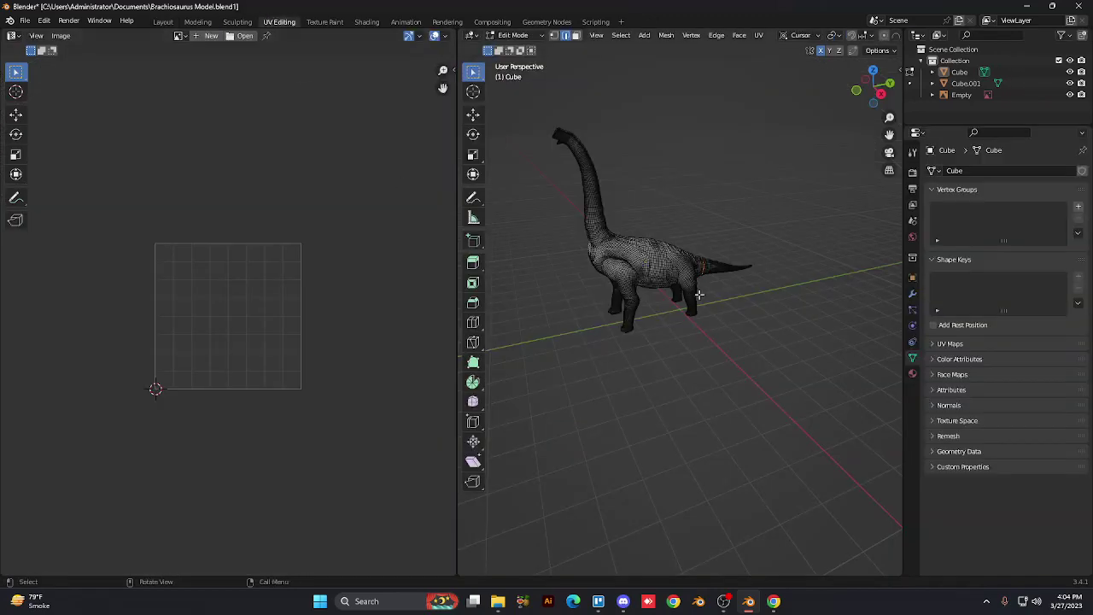
# Step: Try to select the tail behind the seam in the 3D view, and undo the selection
pyautogui.keyDown('alt'); pyautogui.click(703, 265); pyautogui.keyUp('alt')
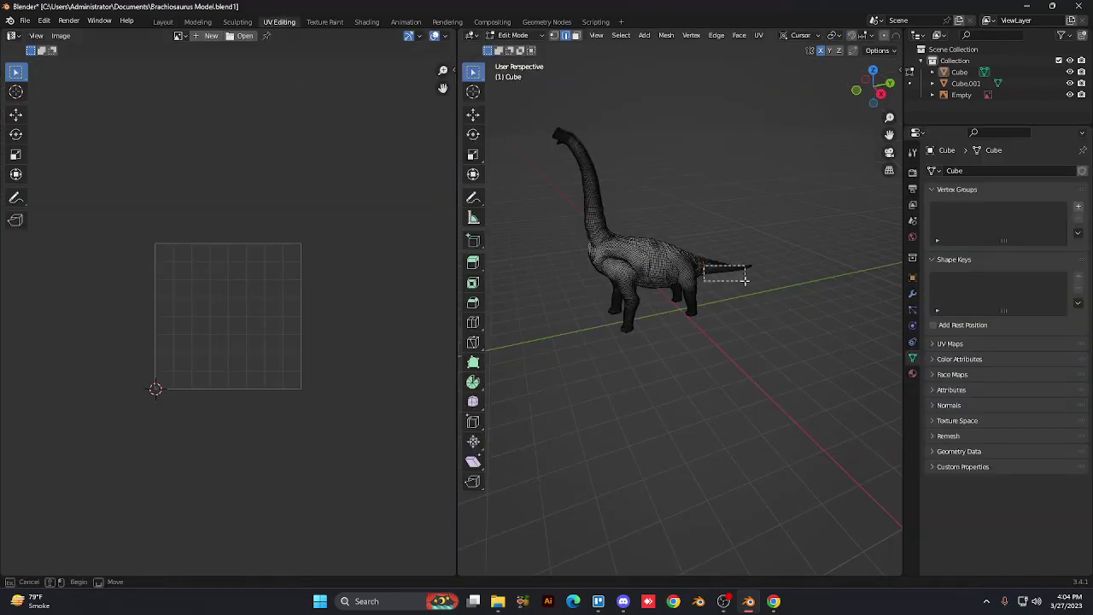
pyautogui.click(744, 284)
pyautogui.press('KP_6')
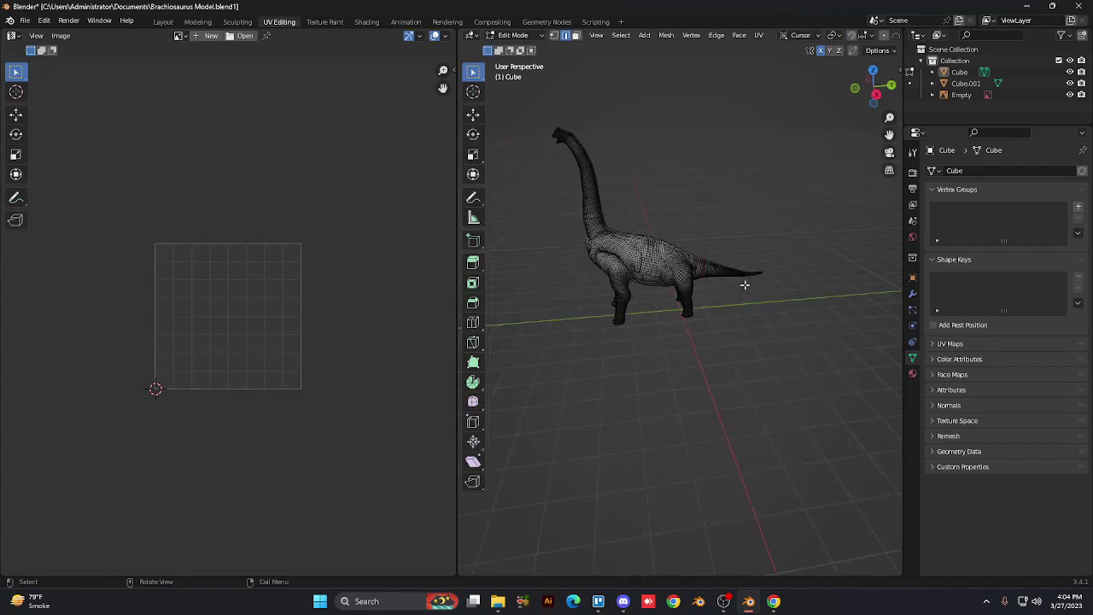
pyautogui.hotkey('ctrl', 'z')
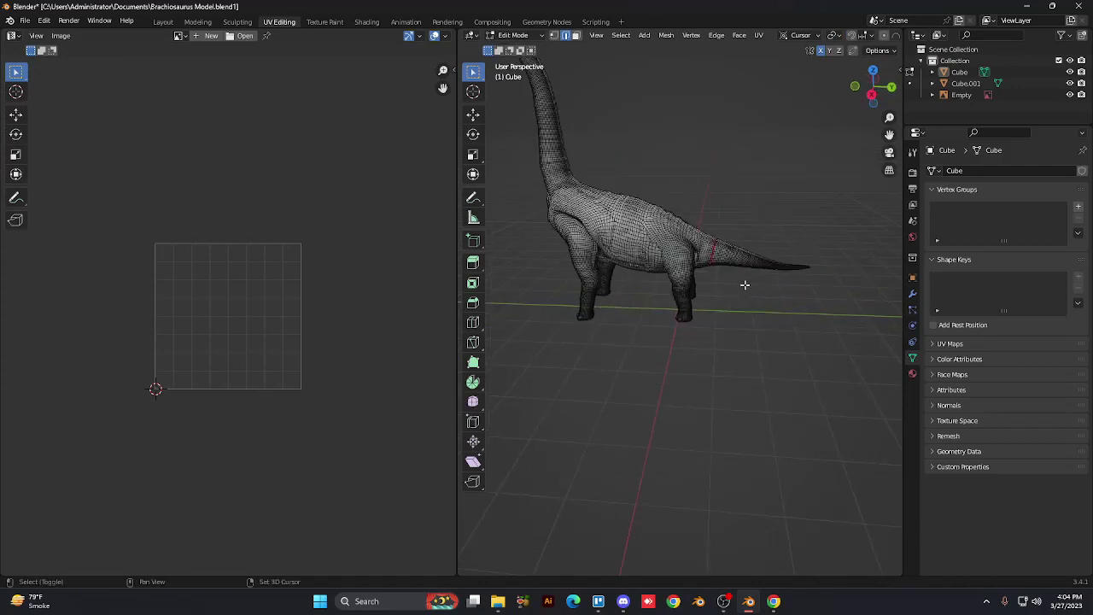
# Step: Try to box-select the mesh section directly behind the tail seam in right orthographic view, and clear the selection
pyautogui.press('KP_8')
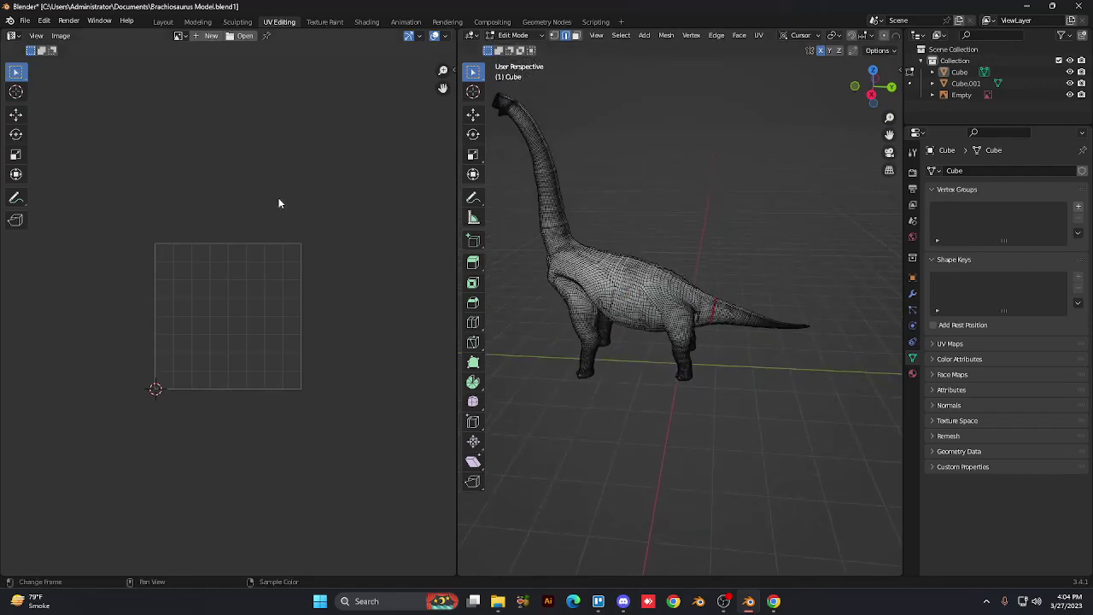
pyautogui.press('KP_1')
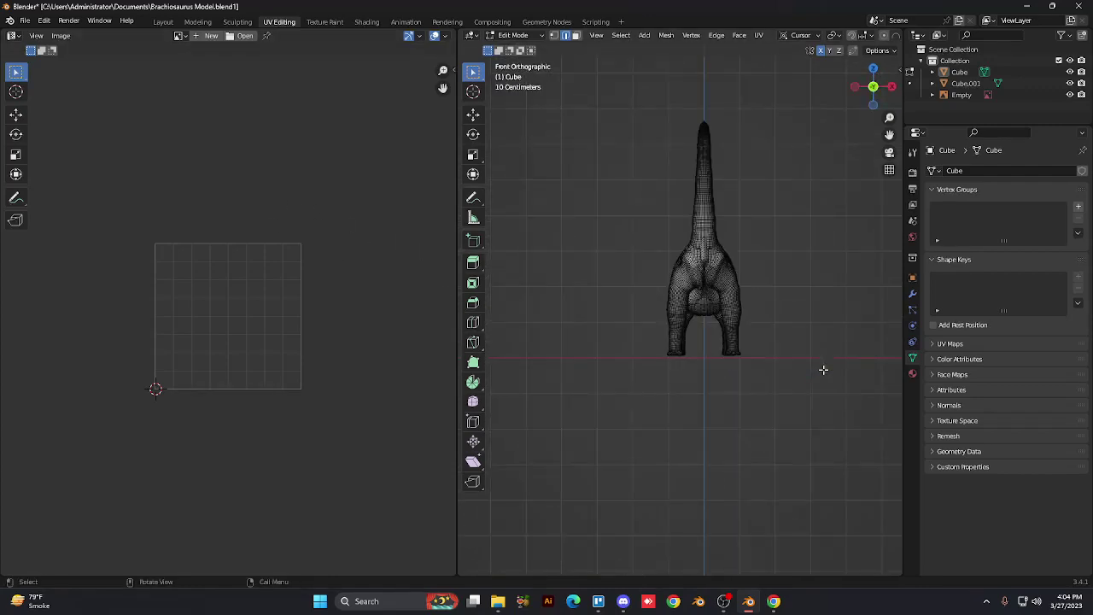
pyautogui.press('KP_3')
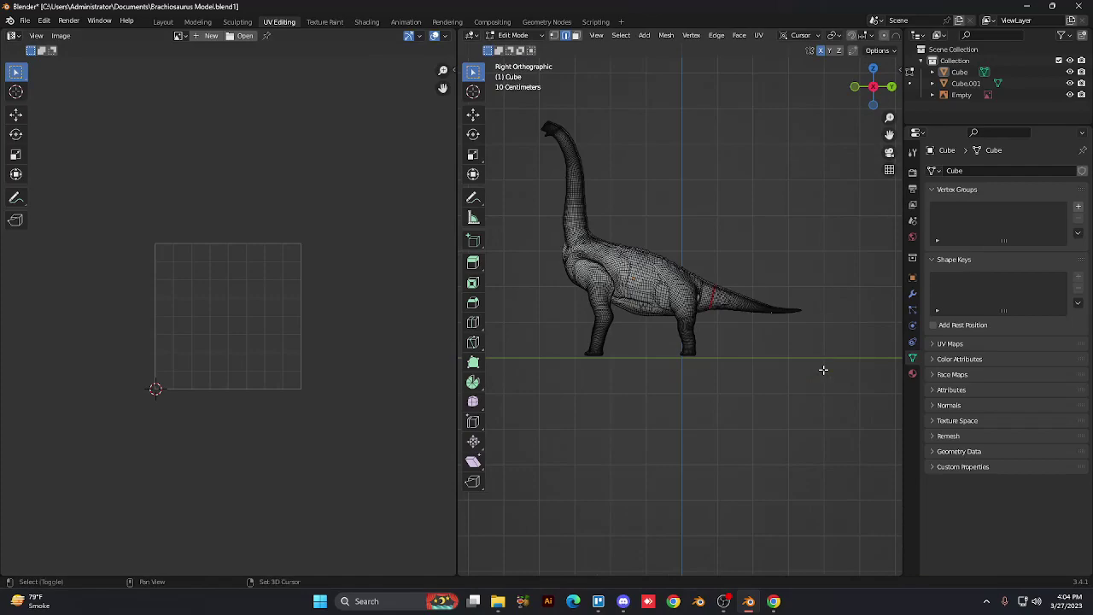
pyautogui.scroll(2, 789, 370)
pyautogui.scroll(9, 789, 369)
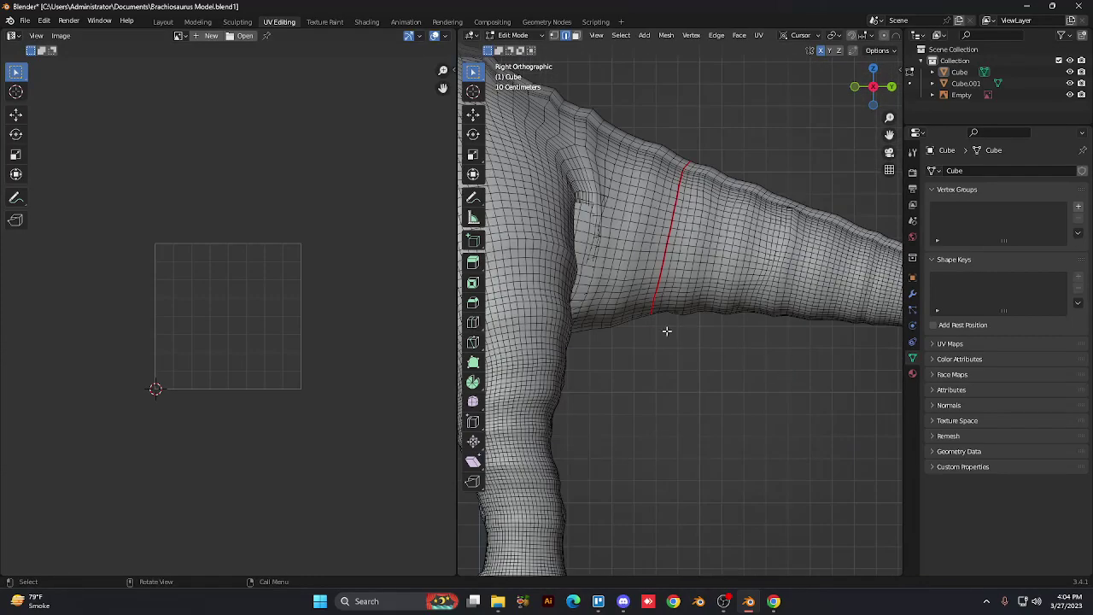
pyautogui.moveTo(664, 331); pyautogui.dragTo(747, 184)
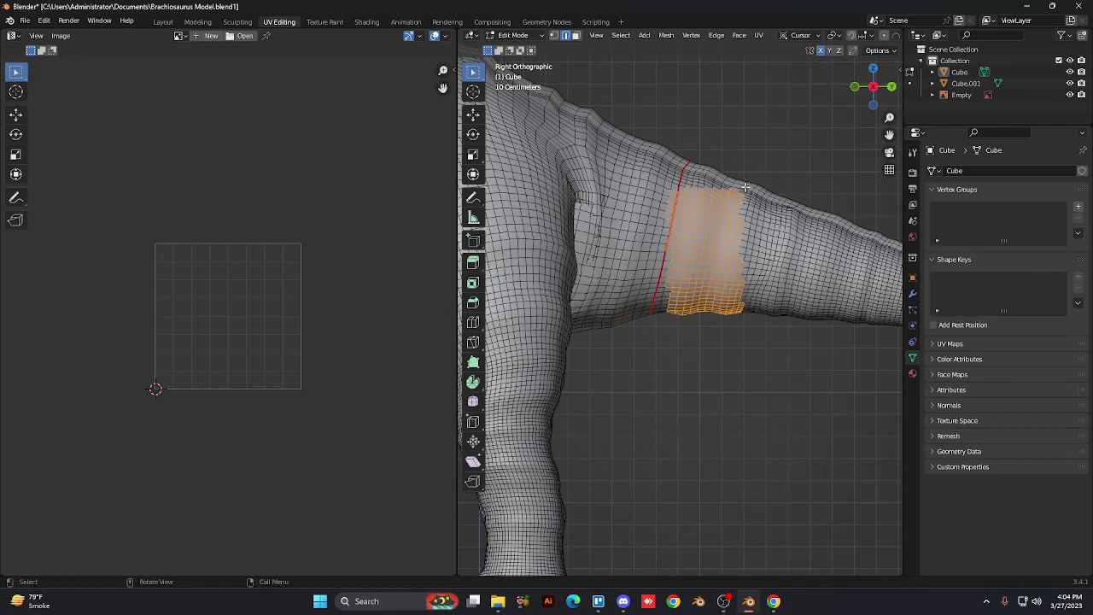
pyautogui.click(706, 382)
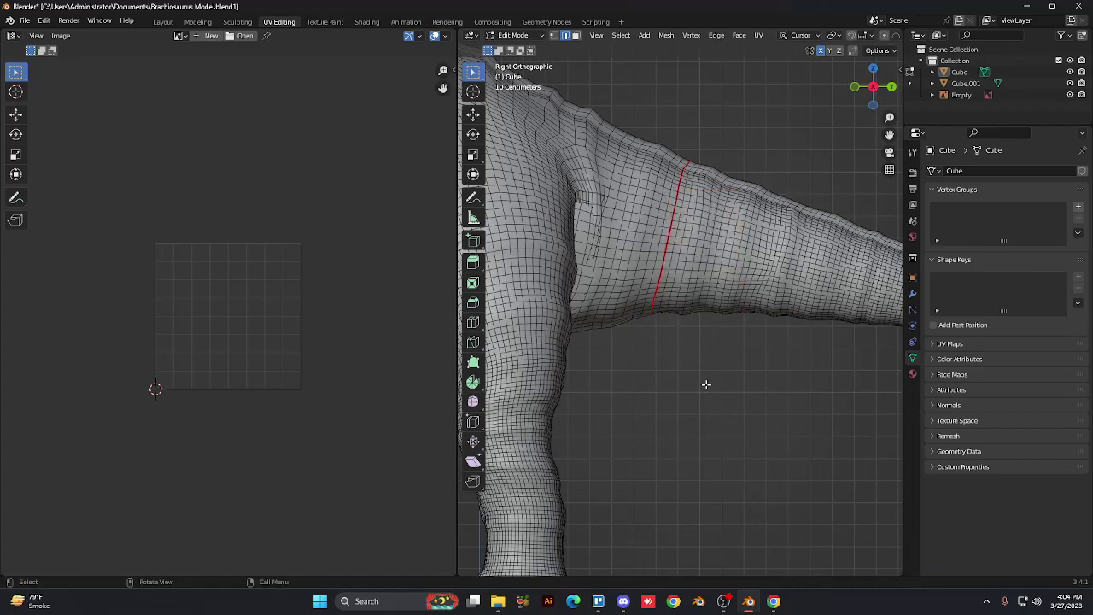
pyautogui.scroll(-5, 706, 384)
pyautogui.keyDown('shift'); pyautogui.moveTo(706, 384); pyautogui.dragTo(541, 419, button='middle'); pyautogui.keyUp('shift')
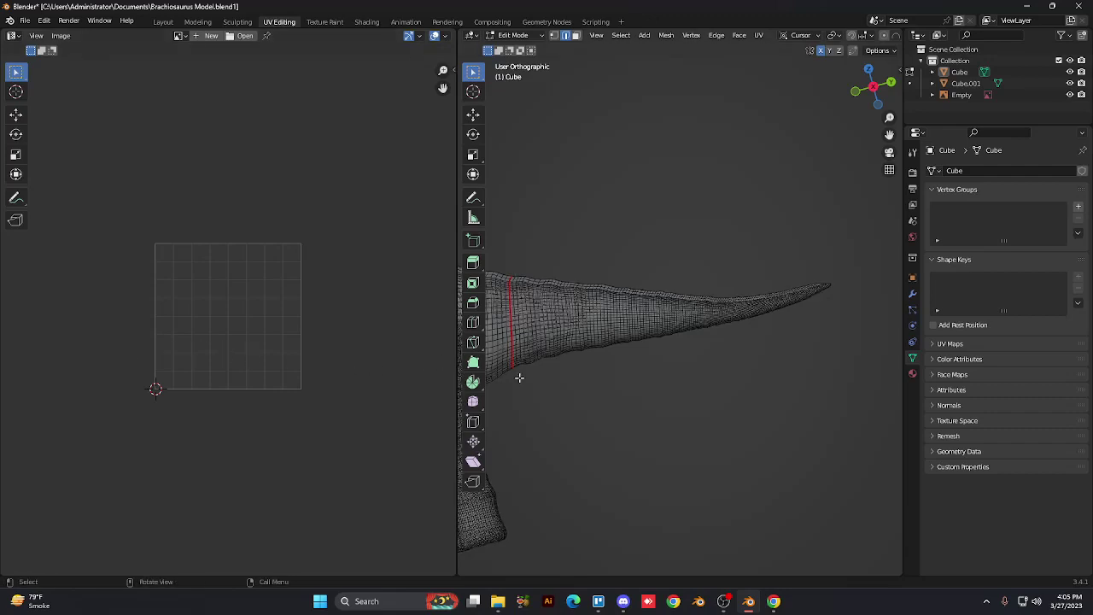
# Step: Try to box-select the tail from the seam to the tip, add the missing edges with Circle Select, and clear the selection
pyautogui.moveTo(519, 379); pyautogui.dragTo(878, 251)
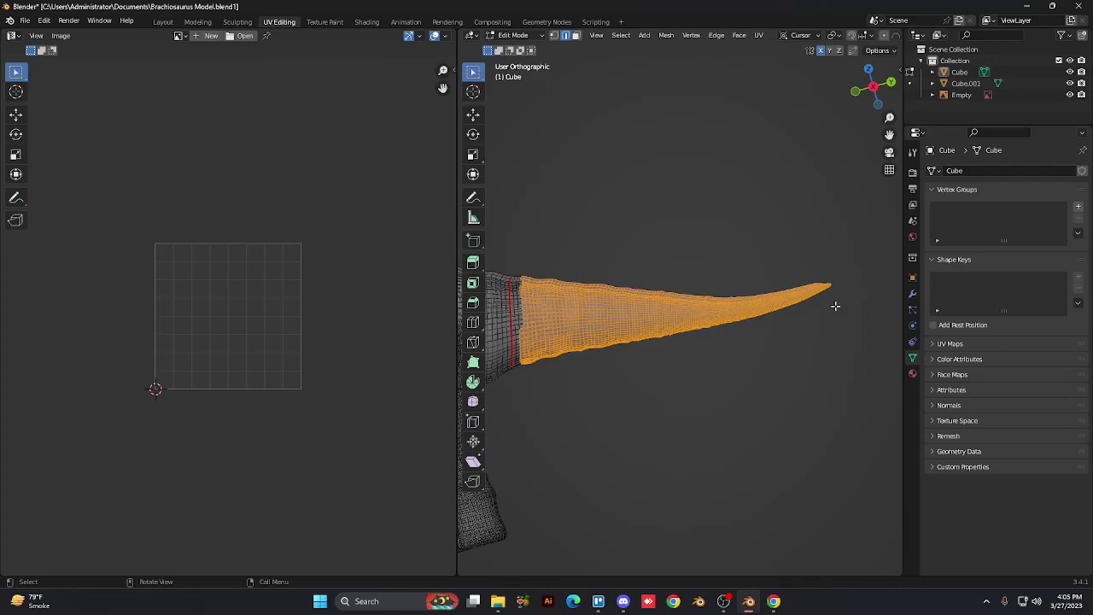
pyautogui.press('c')
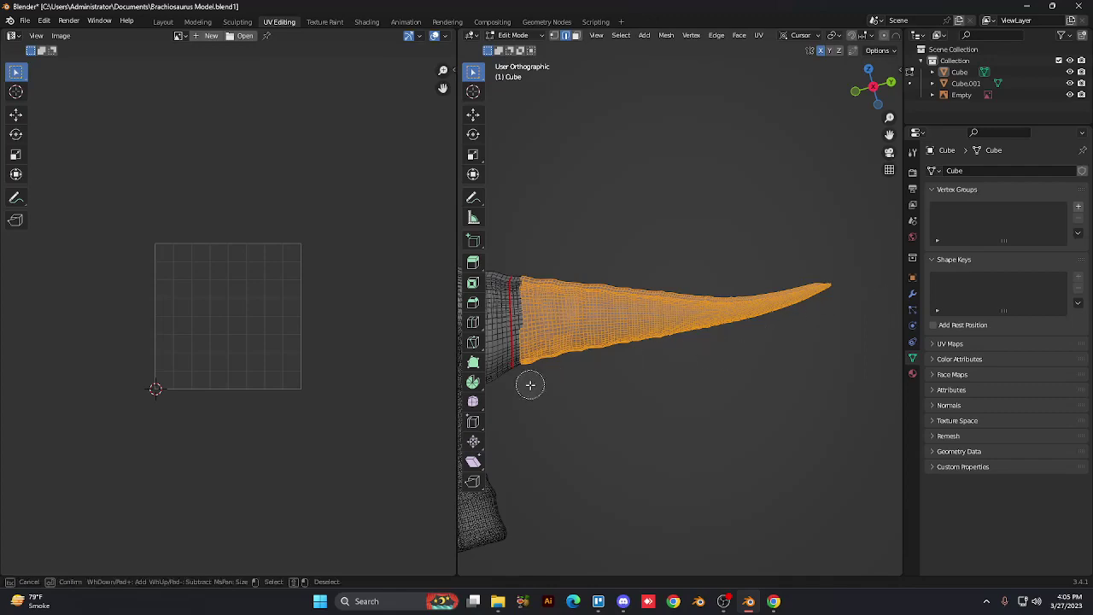
pyautogui.moveTo(528, 366); pyautogui.dragTo(521, 334)
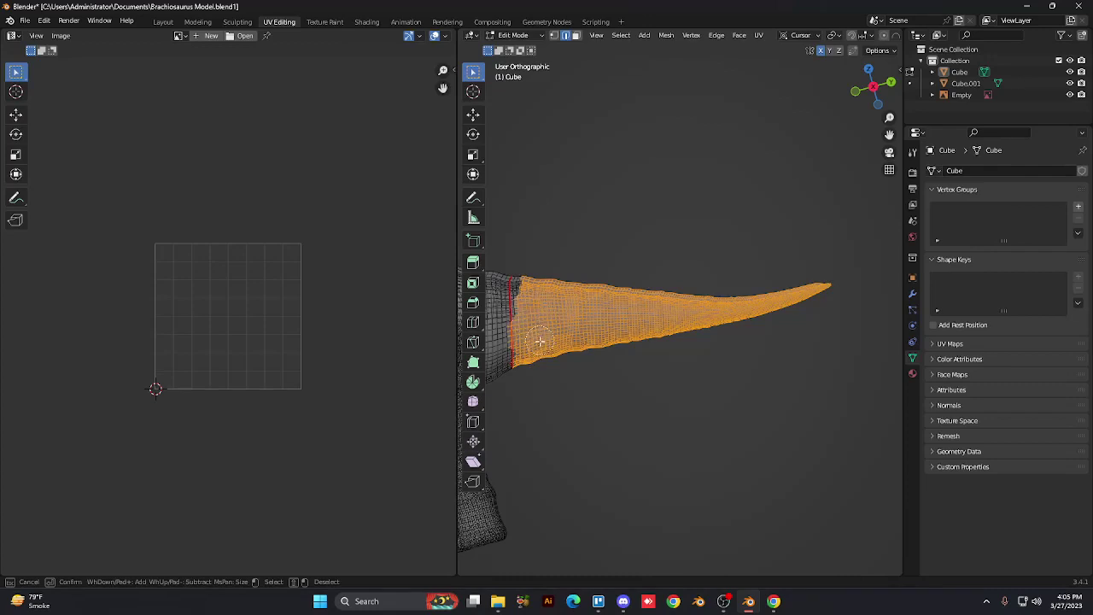
pyautogui.press('Escape')
pyautogui.click(558, 369)
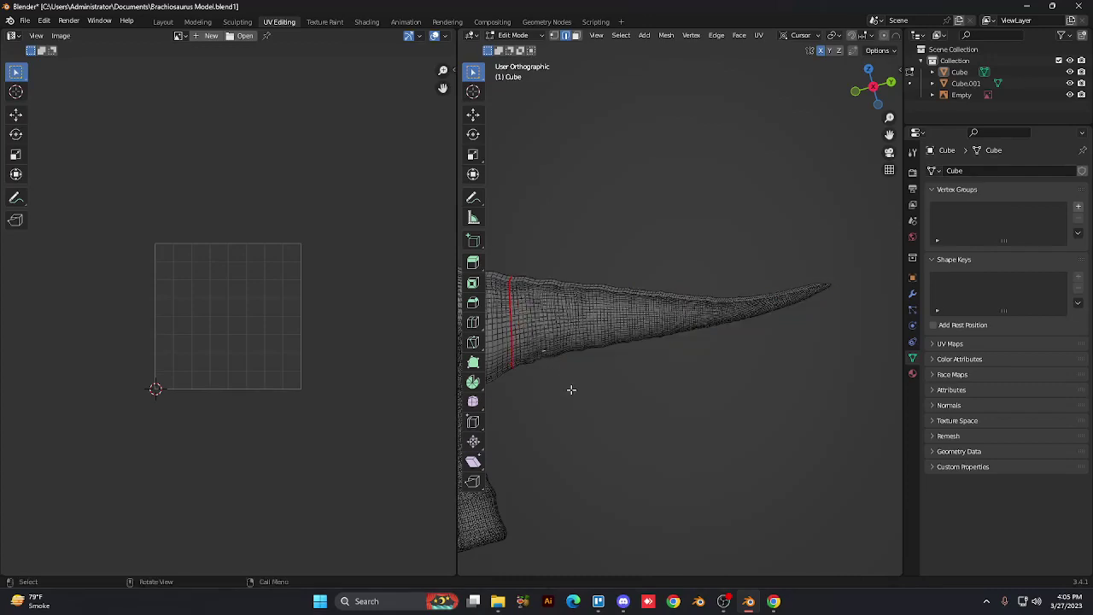
# Step: Try to circle-select the whole tail, box-select the stray faces below the seam, and clear the selection
pyautogui.press('c')
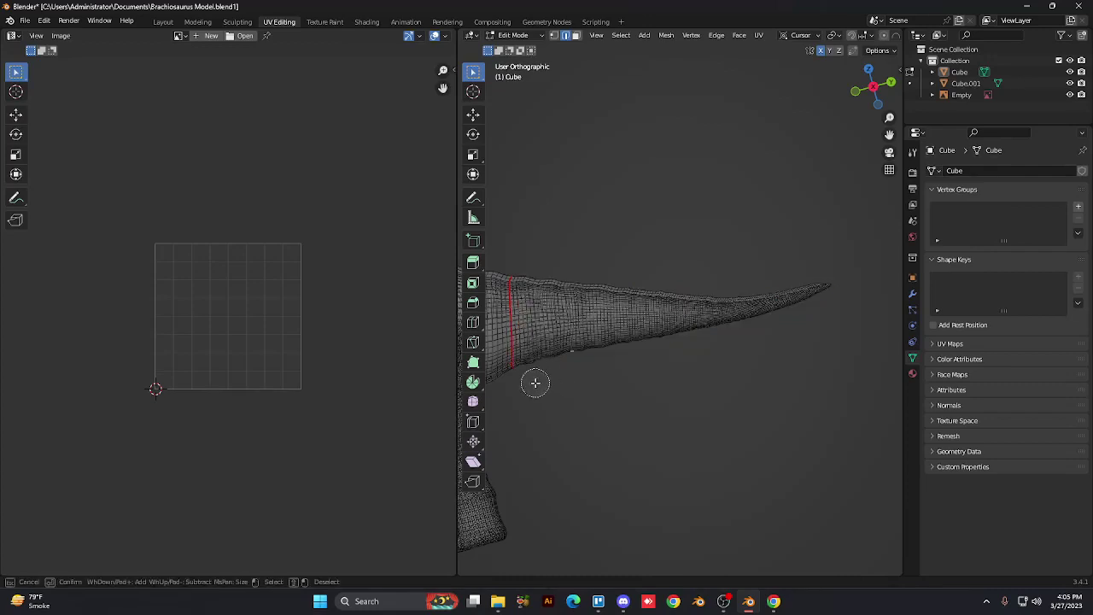
pyautogui.moveTo(525, 362); pyautogui.dragTo(528, 281)
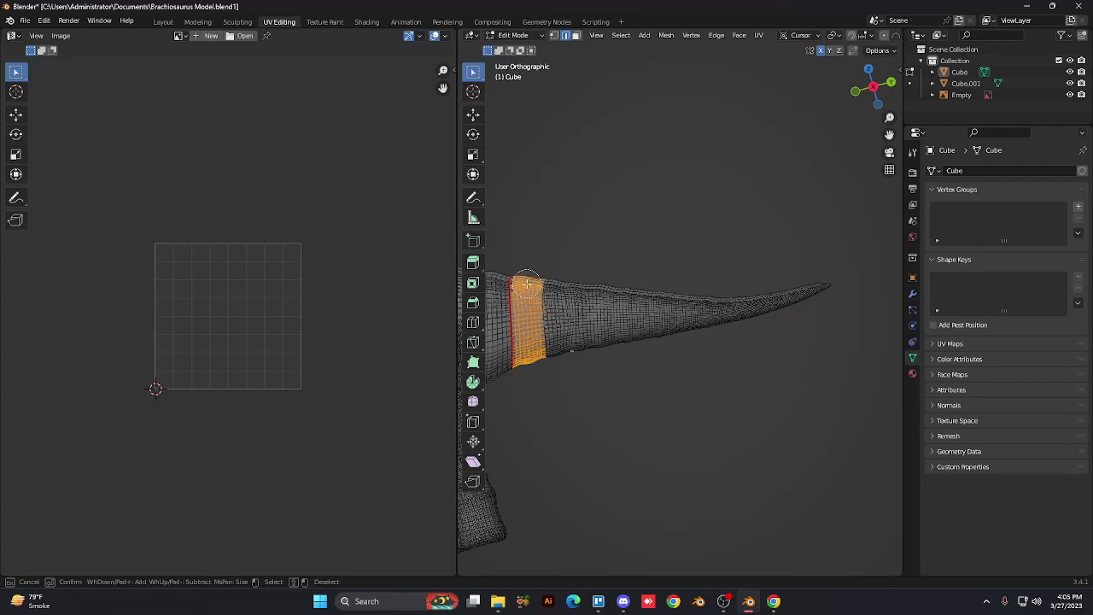
pyautogui.moveTo(525, 287)
pyautogui.mouseDown()
pyautogui.moveTo(795, 299)
pyautogui.moveTo(831, 288)
pyautogui.moveTo(518, 371)
pyautogui.moveTo(577, 343)
pyautogui.mouseUp()
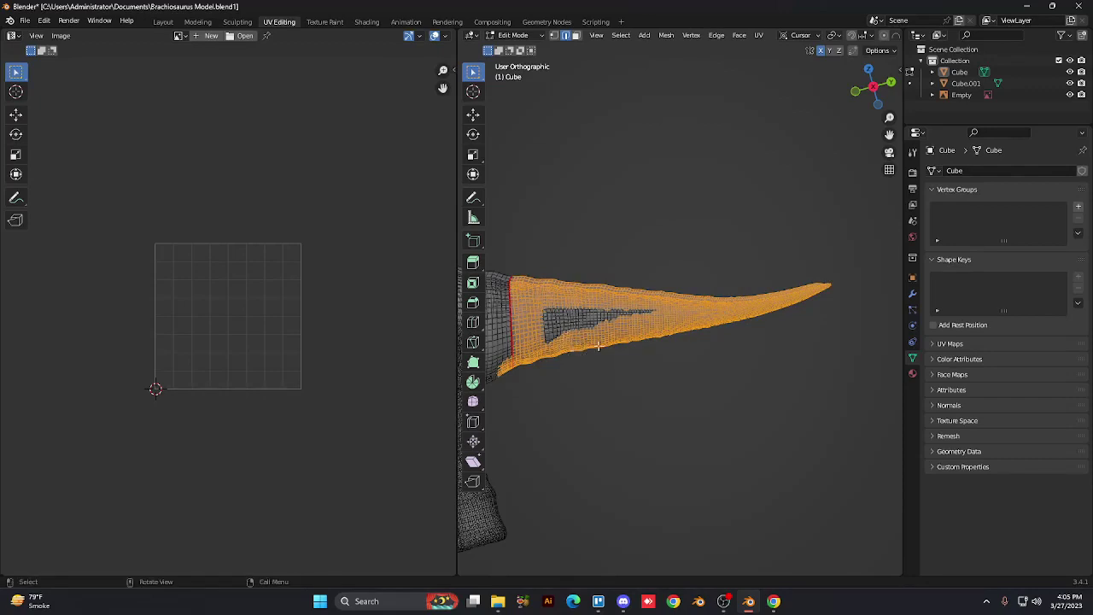
pyautogui.press('c')
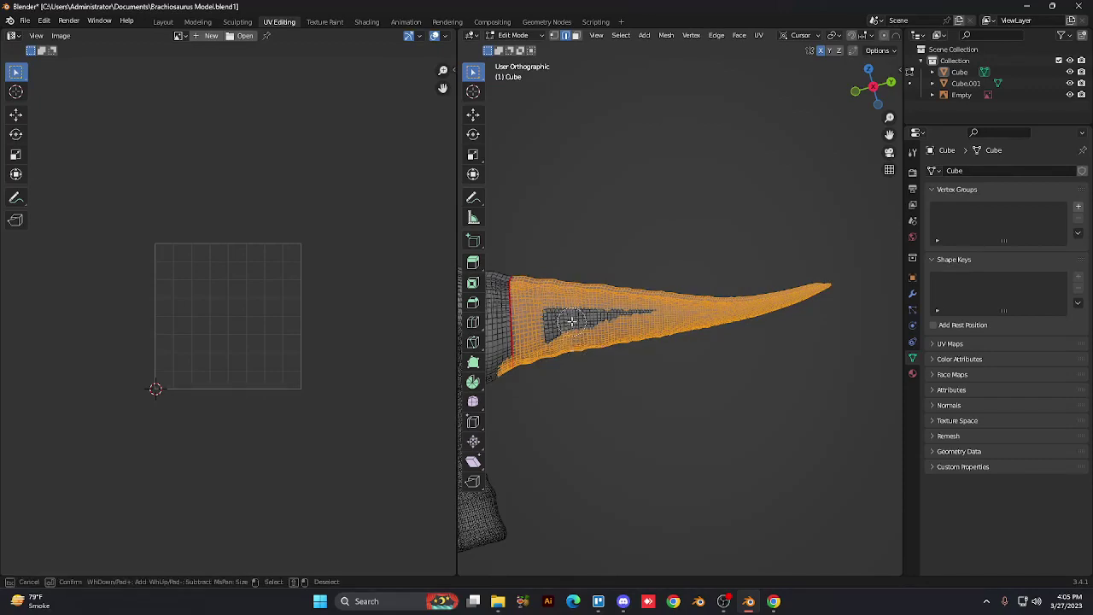
pyautogui.moveTo(563, 313)
pyautogui.mouseDown()
pyautogui.moveTo(543, 350)
pyautogui.moveTo(552, 316)
pyautogui.moveTo(608, 326)
pyautogui.moveTo(645, 316)
pyautogui.moveTo(559, 321)
pyautogui.mouseUp()
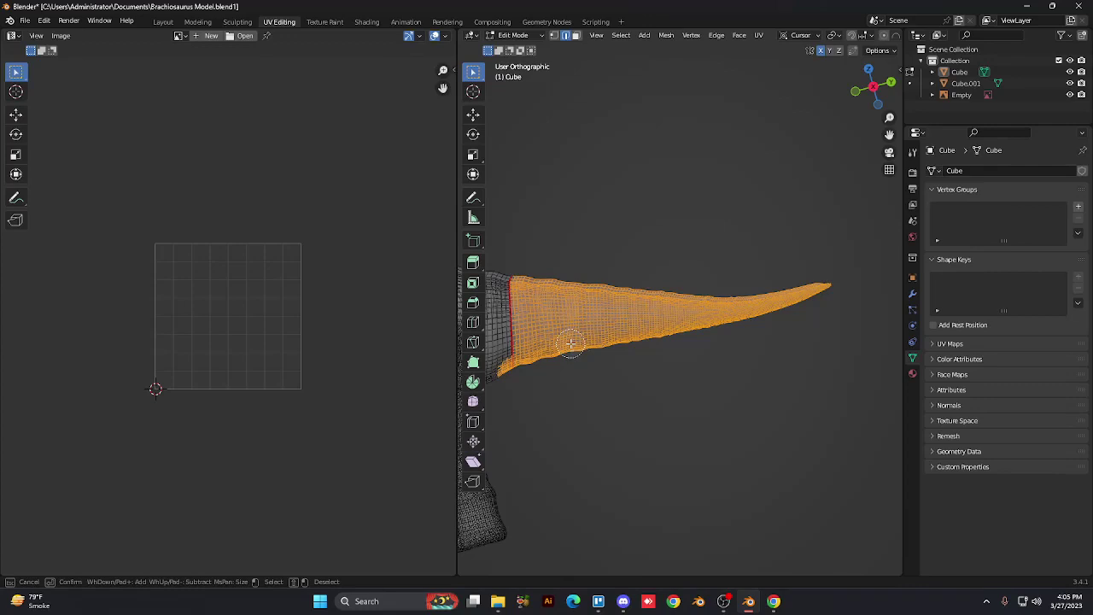
pyautogui.rightClick(546, 417)
pyautogui.press('b')
pyautogui.moveTo(509, 389); pyautogui.dragTo(499, 348)
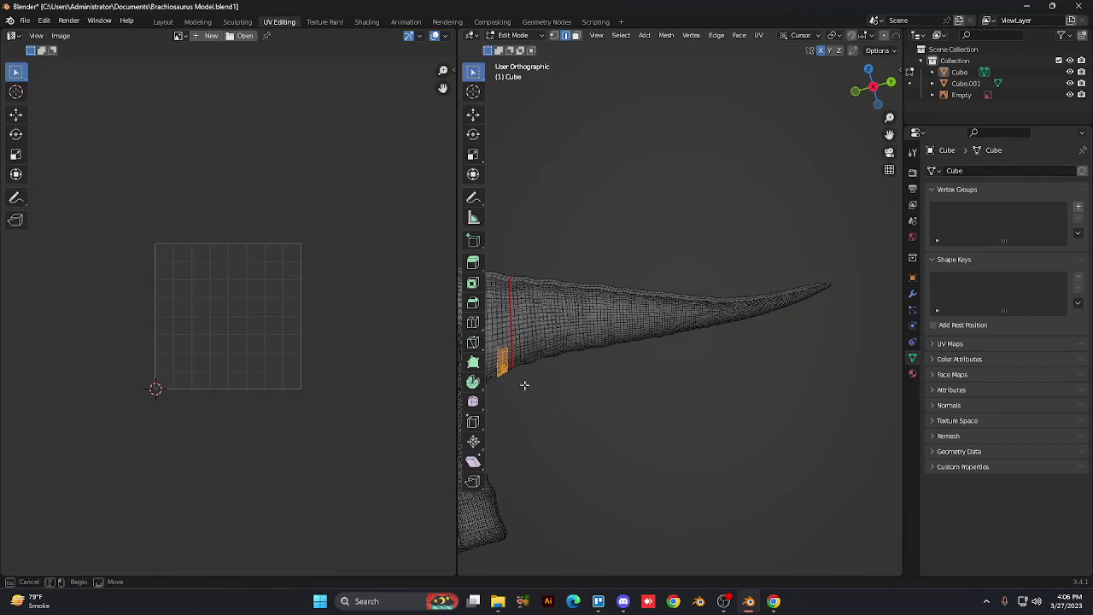
pyautogui.hotkey('alt', 'a')
# Step: Circle-select the whole tail from the seam to the tip and run Unwrap on it
pyautogui.press('c')
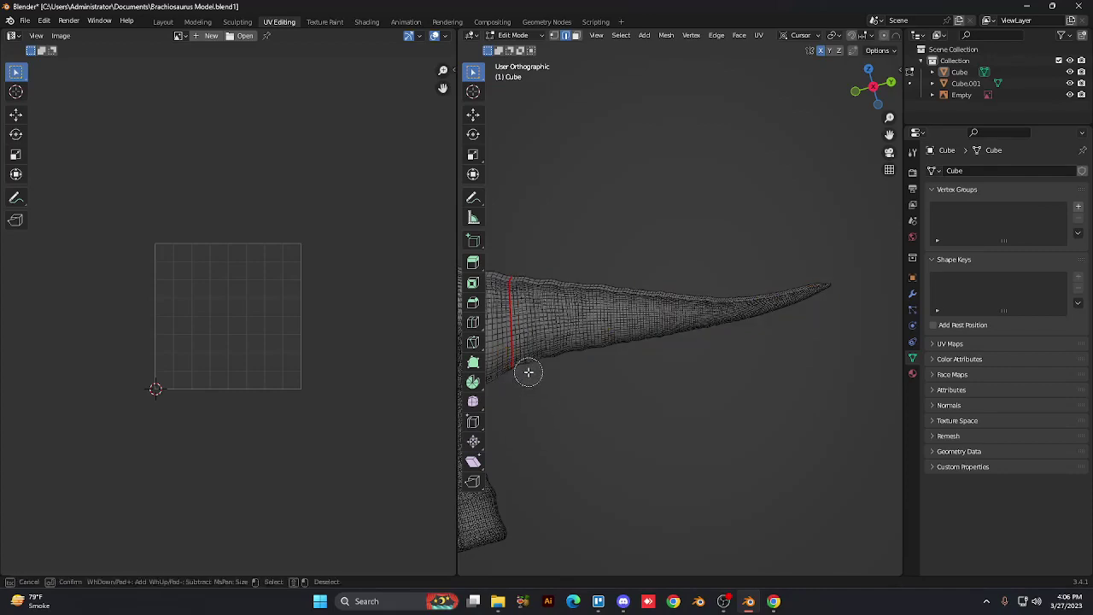
pyautogui.moveTo(527, 371); pyautogui.dragTo(532, 276)
pyautogui.hotkey('ctrl', 'l')
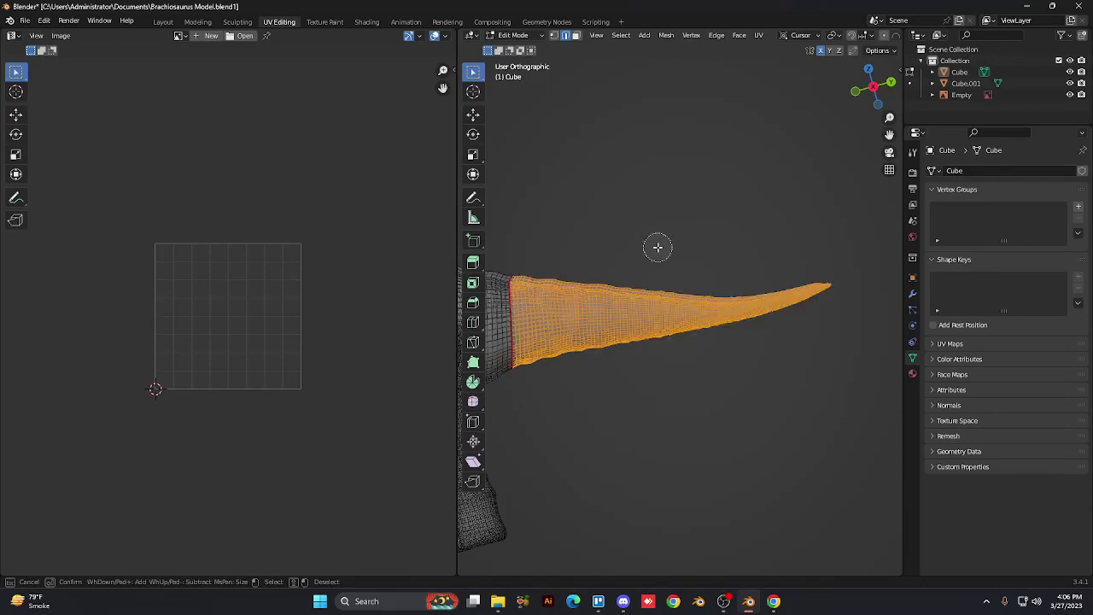
pyautogui.press('Escape')
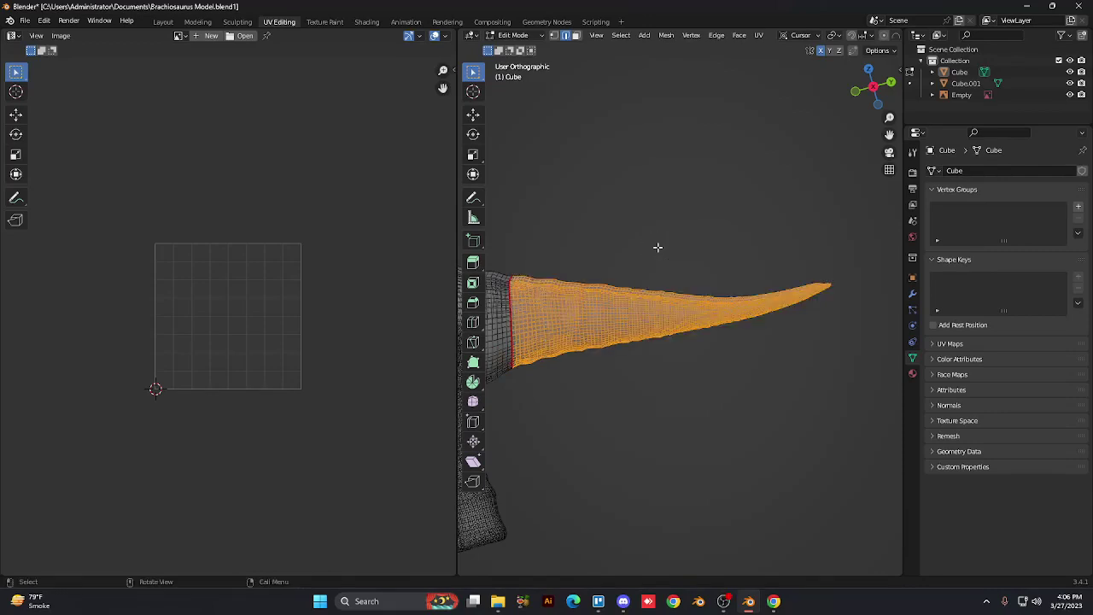
pyautogui.rightClick(575, 256)
pyautogui.press('u')
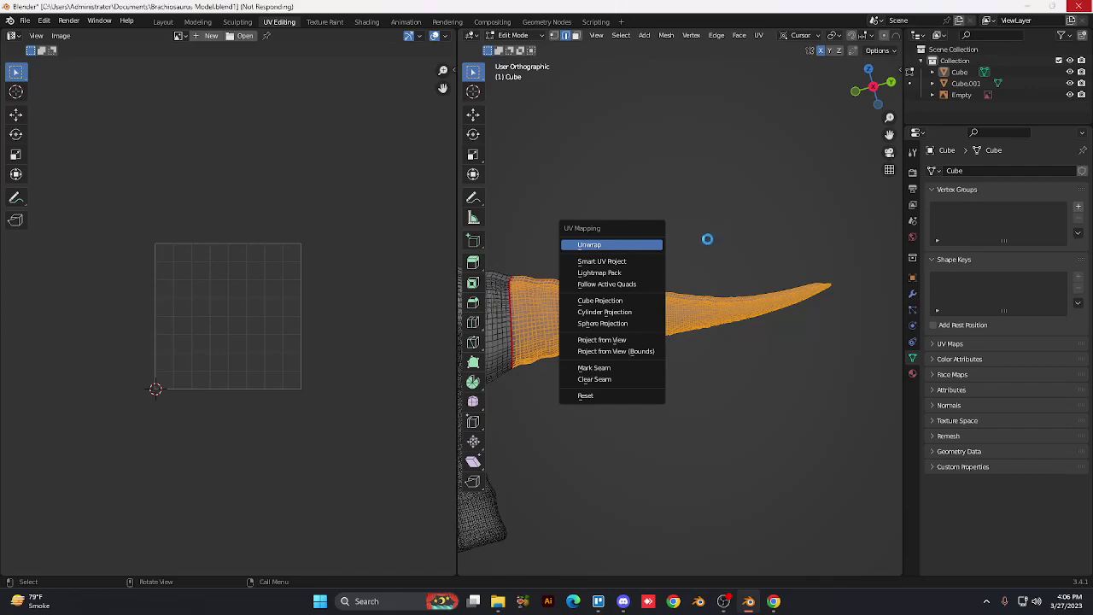
pyautogui.click(691, 228)
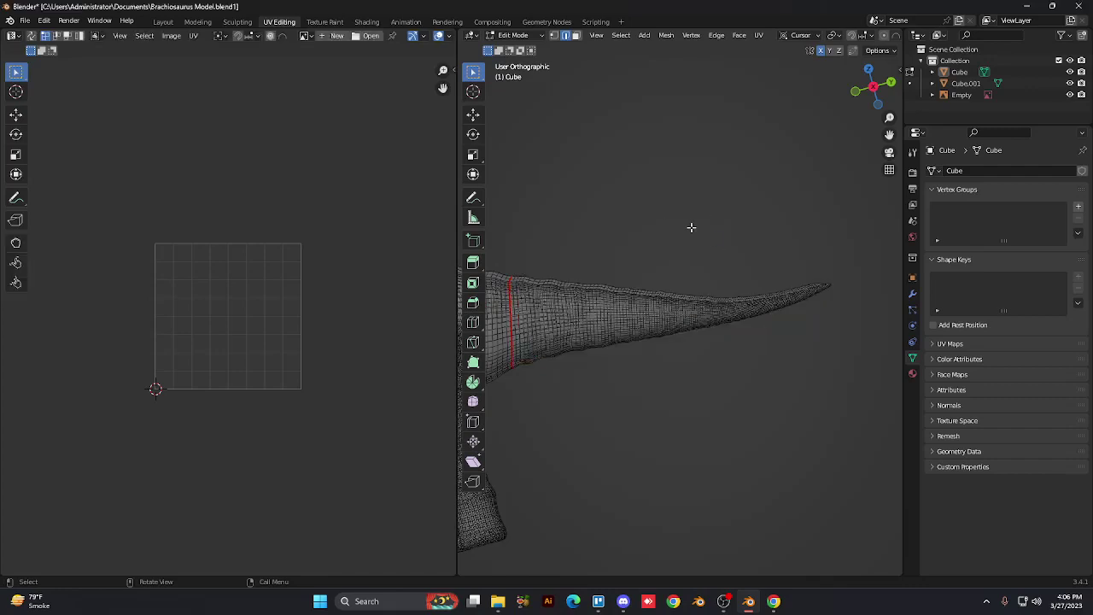
# Step: Box-select the middle section of the tail in the 3D view
pyautogui.moveTo(556, 244); pyautogui.dragTo(727, 367)
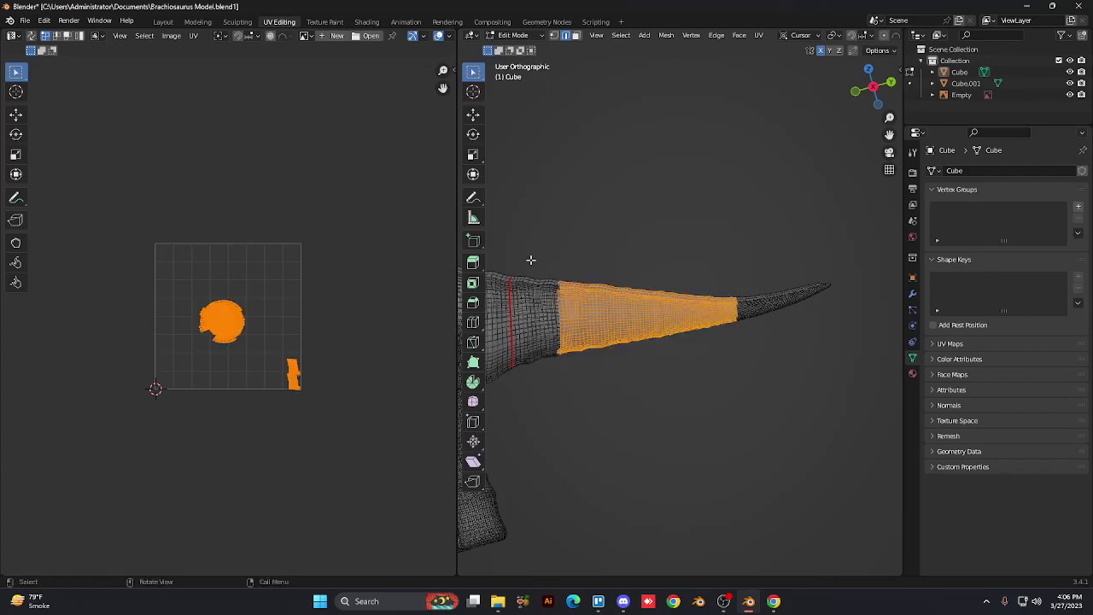
# Step: Try to box-select a narrow band near the seam and extend the selection to the tail tip with Circle Select
pyautogui.press('b')
pyautogui.moveTo(528, 260); pyautogui.dragTo(578, 380)
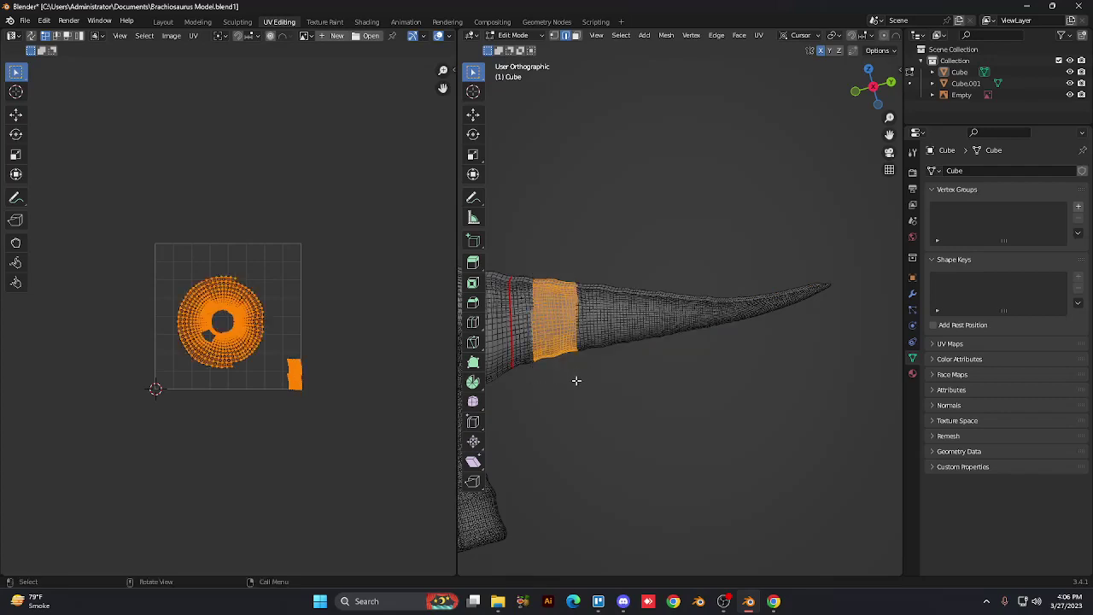
pyautogui.press('c')
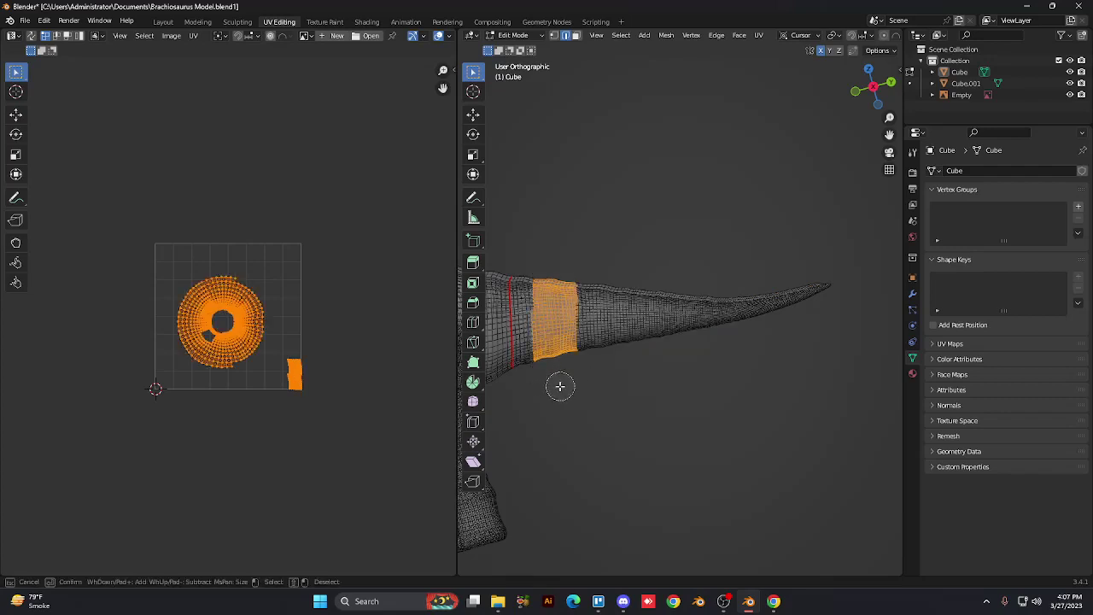
pyautogui.moveTo(529, 373)
pyautogui.mouseDown()
pyautogui.moveTo(522, 277)
pyautogui.moveTo(608, 295)
pyautogui.moveTo(884, 296)
pyautogui.mouseUp()
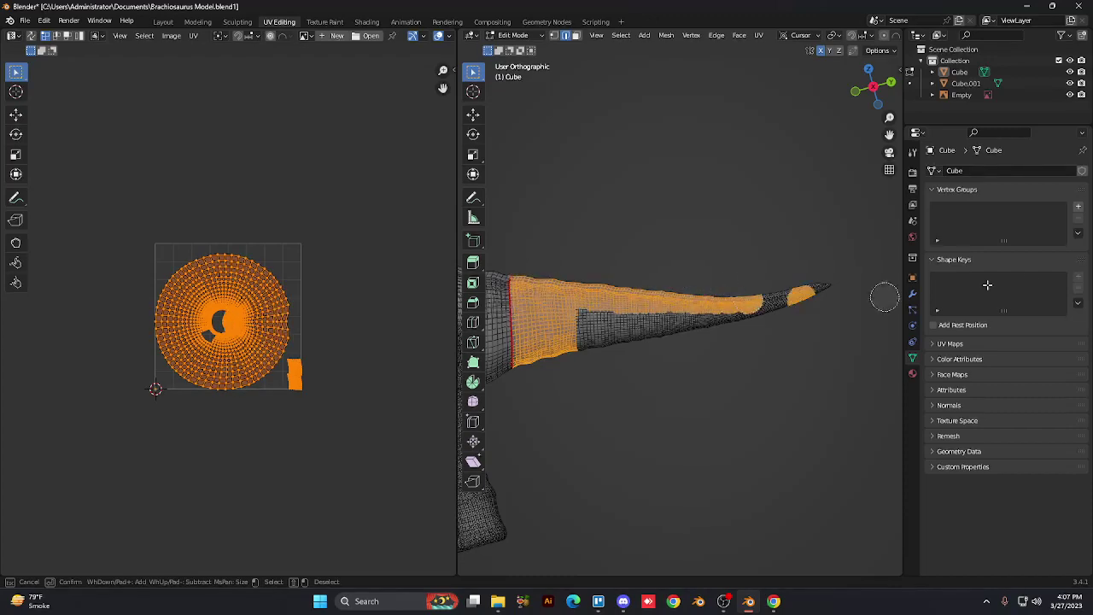
pyautogui.moveTo(797, 305)
pyautogui.mouseDown()
pyautogui.moveTo(835, 276)
pyautogui.moveTo(685, 330)
pyautogui.moveTo(665, 349)
pyautogui.moveTo(795, 287)
pyautogui.moveTo(779, 336)
pyautogui.moveTo(675, 351)
pyautogui.moveTo(840, 273)
pyautogui.moveTo(673, 289)
pyautogui.moveTo(535, 352)
pyautogui.moveTo(740, 292)
pyautogui.moveTo(526, 338)
pyautogui.moveTo(500, 286)
pyautogui.moveTo(503, 390)
pyautogui.moveTo(489, 302)
pyautogui.mouseUp()
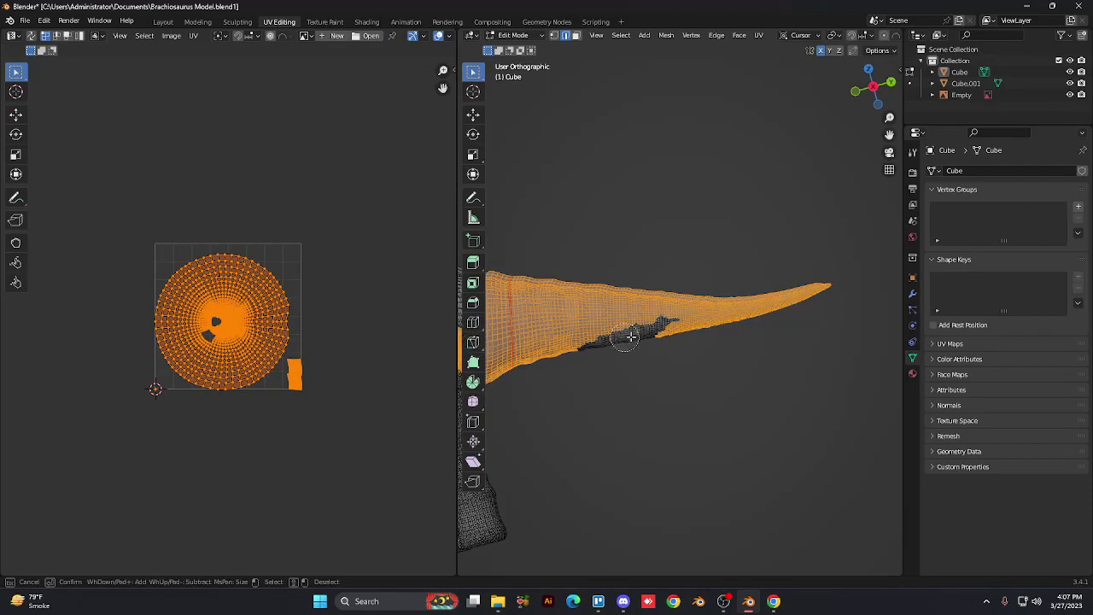
pyautogui.rightClick(611, 421)
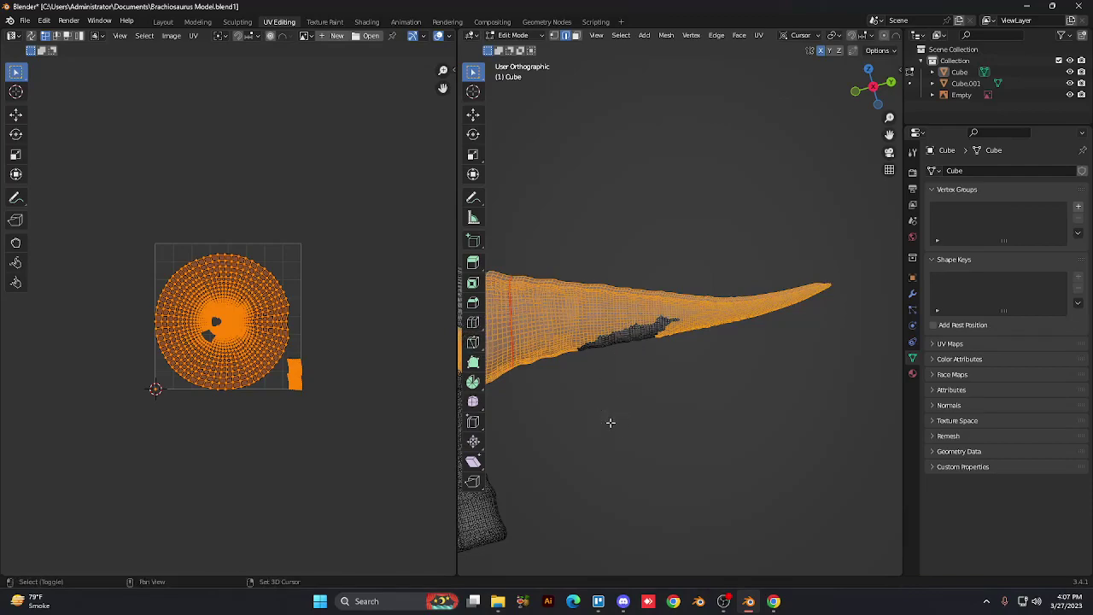
# Step: Try to circle-select the rear part of the body in front of the tail
pyautogui.moveTo(637, 447); pyautogui.dragTo(834, 395, button='middle')
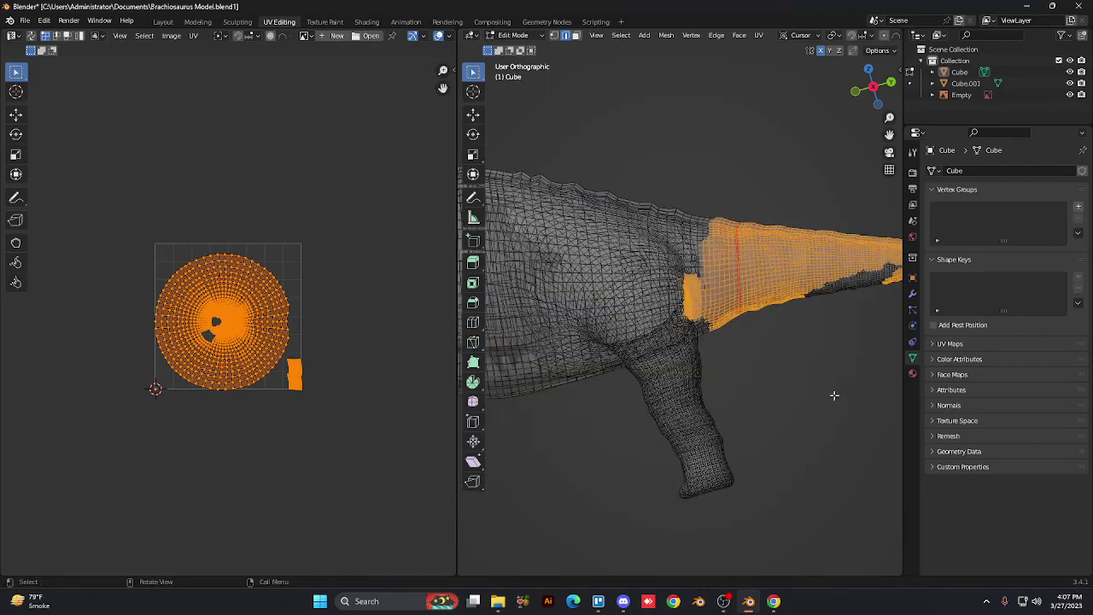
pyautogui.press('c')
pyautogui.moveTo(631, 266)
pyautogui.mouseDown()
pyautogui.moveTo(602, 329)
pyautogui.moveTo(529, 222)
pyautogui.moveTo(568, 282)
pyautogui.moveTo(640, 295)
pyautogui.mouseUp()
pyautogui.moveTo(706, 258); pyautogui.dragTo(726, 219)
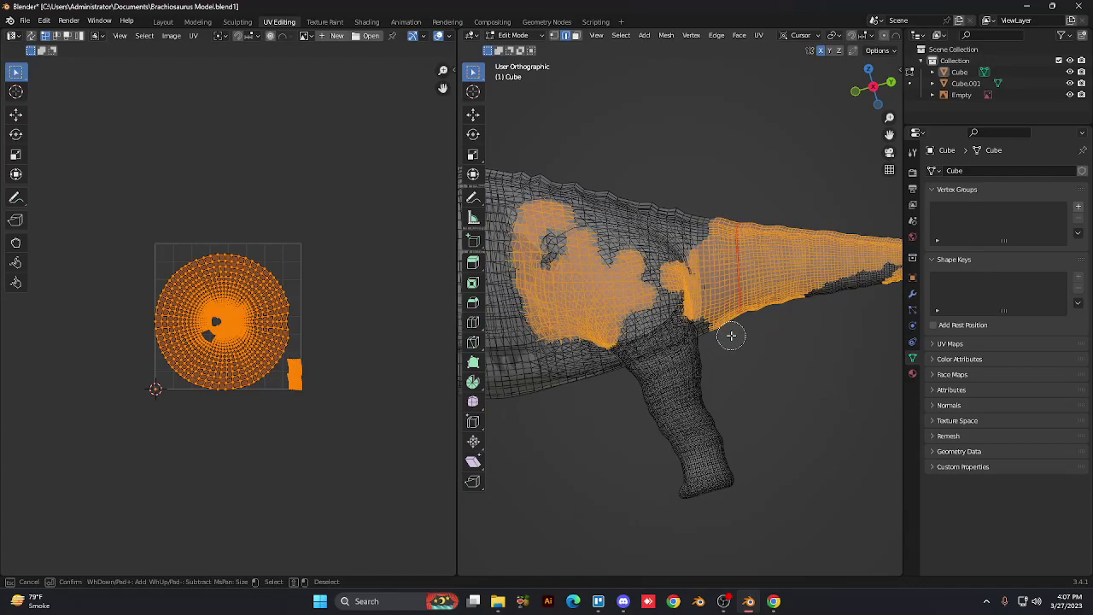
pyautogui.rightClick(731, 335)
pyautogui.moveTo(729, 332); pyautogui.dragTo(489, 368, button='middle')
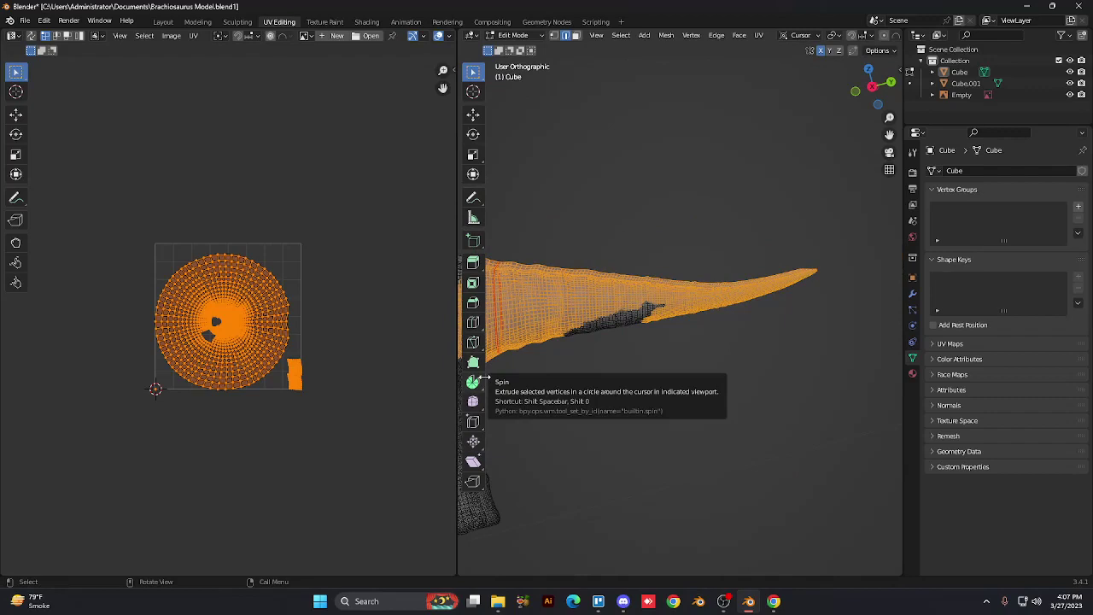
# Step: Realign the view to the tail's side and undo the circle selections back to the box-selected middle section
pyautogui.press('KP_3')
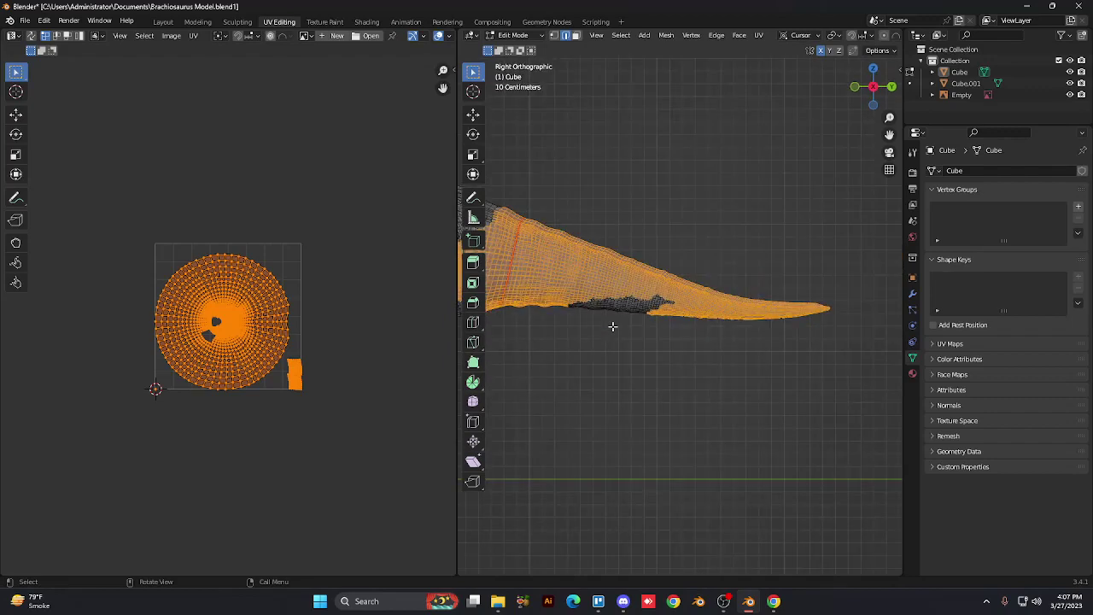
pyautogui.press('KP_8')
pyautogui.press('KP_8')
pyautogui.press('KP_8')
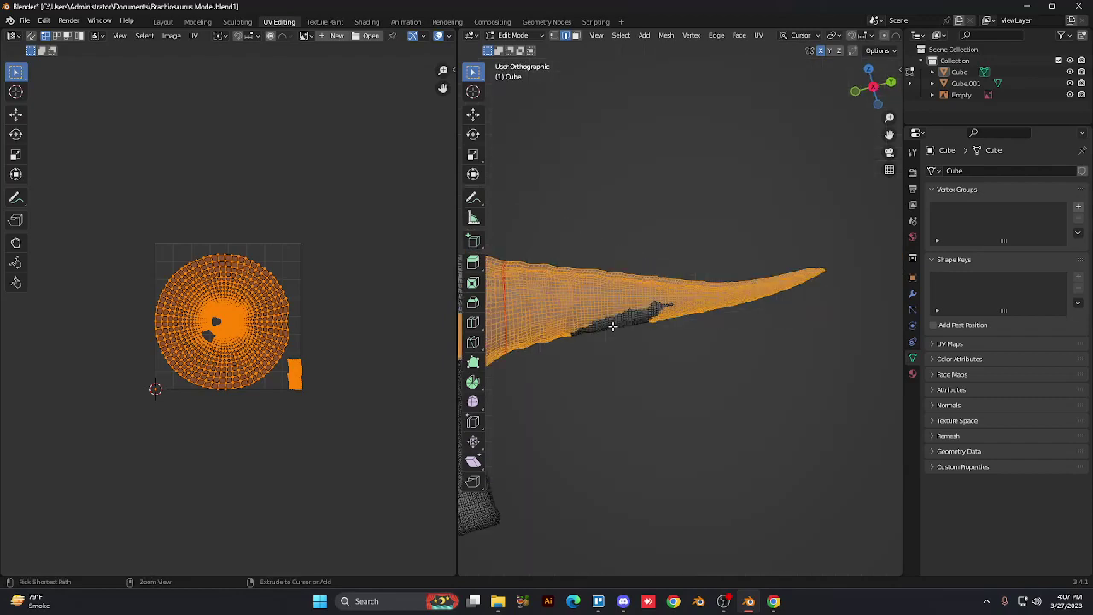
pyautogui.hotkey('ctrl', 'z')
pyautogui.keyDown('ctrl'); pyautogui.click(613, 326); pyautogui.keyUp('ctrl')
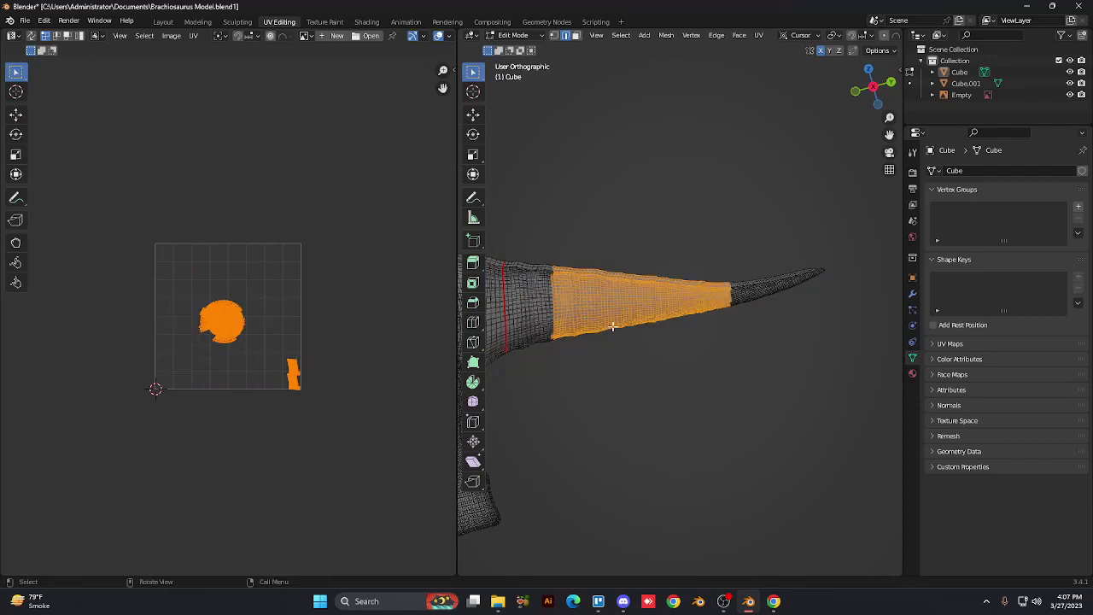
# Step: Try to circle-select the tail between the seam and the selected middle section, and undo the selection
pyautogui.press('c')
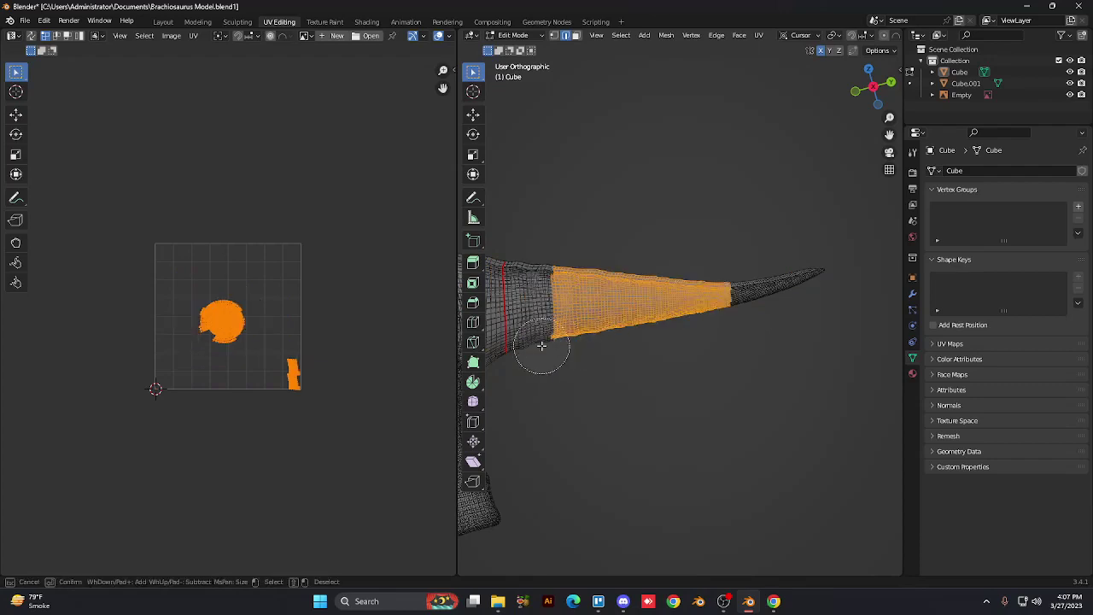
pyautogui.moveTo(541, 344)
pyautogui.mouseDown()
pyautogui.moveTo(534, 265)
pyautogui.moveTo(513, 291)
pyautogui.moveTo(531, 352)
pyautogui.mouseUp()
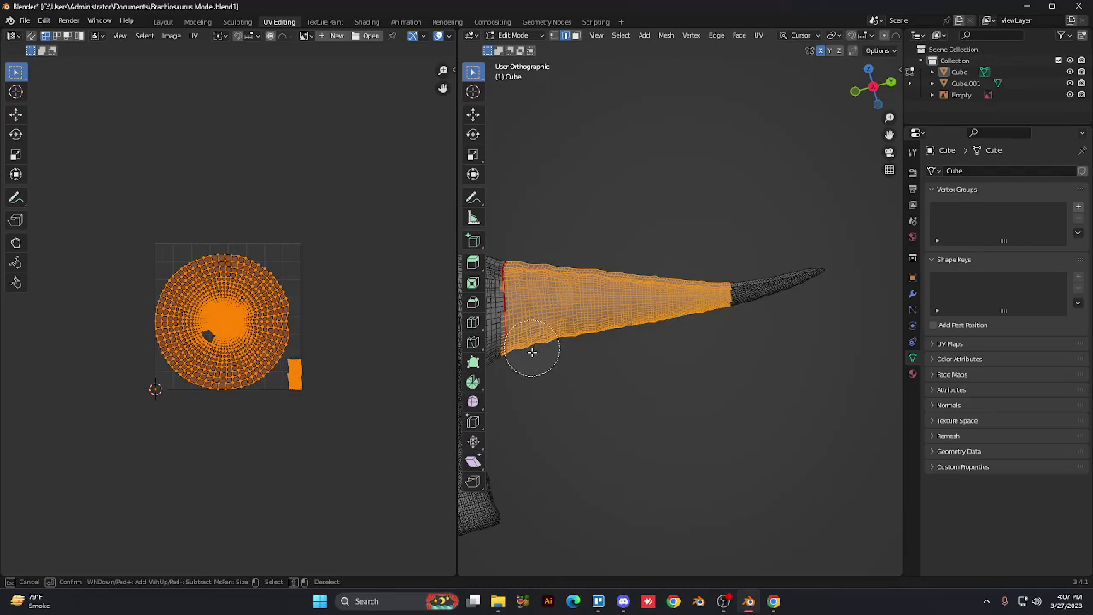
pyautogui.rightClick(620, 415)
pyautogui.hotkey('ctrl', 'z')
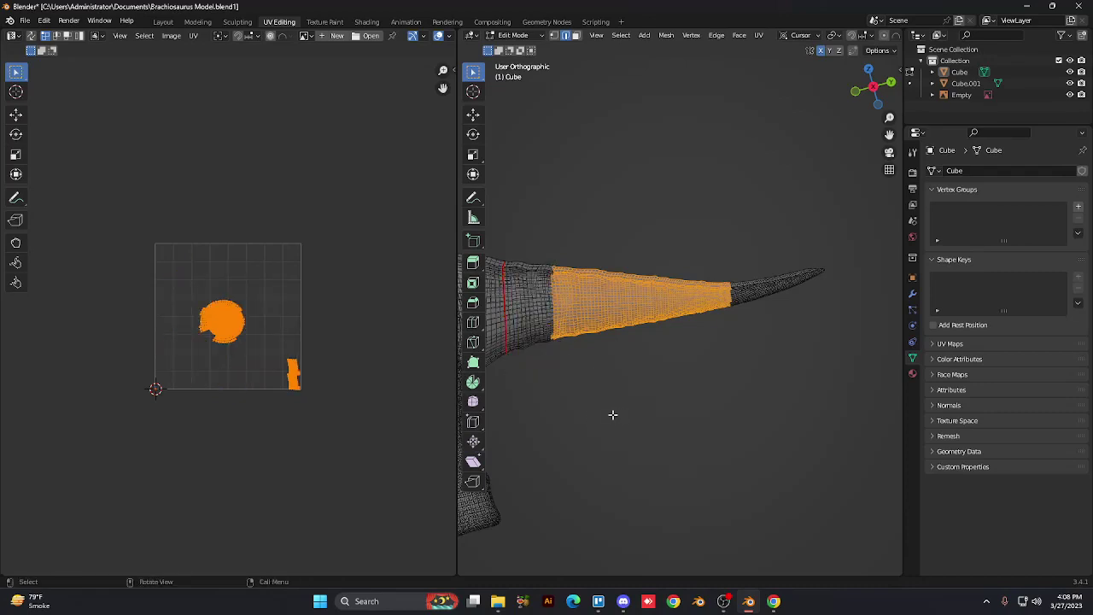
# Step: Extend the selection with Circle Select to cover the whole tail from the seam to the tip
pyautogui.press('c')
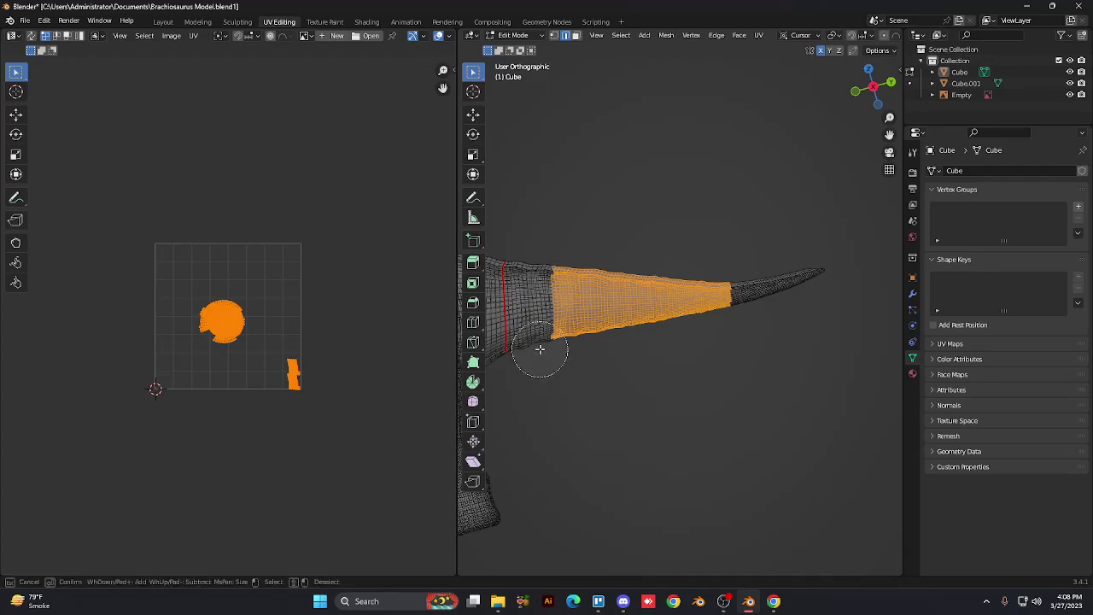
pyautogui.moveTo(532, 349)
pyautogui.mouseDown()
pyautogui.moveTo(532, 271)
pyautogui.moveTo(852, 273)
pyautogui.moveTo(413, 322)
pyautogui.mouseUp()
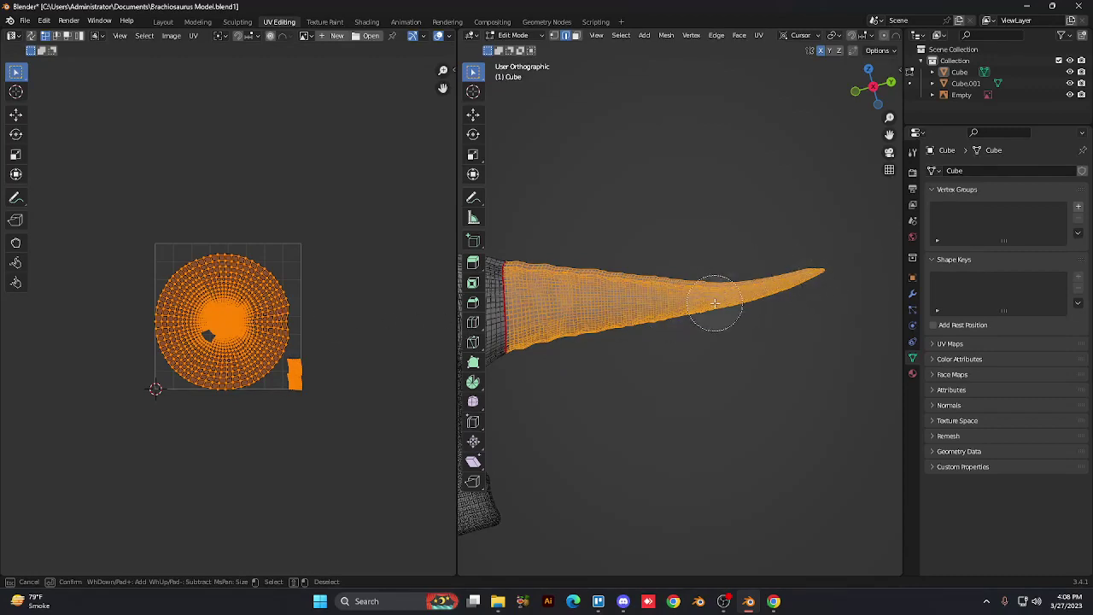
pyautogui.press('Escape')
pyautogui.moveTo(715, 303); pyautogui.dragTo(715, 303, button='middle')
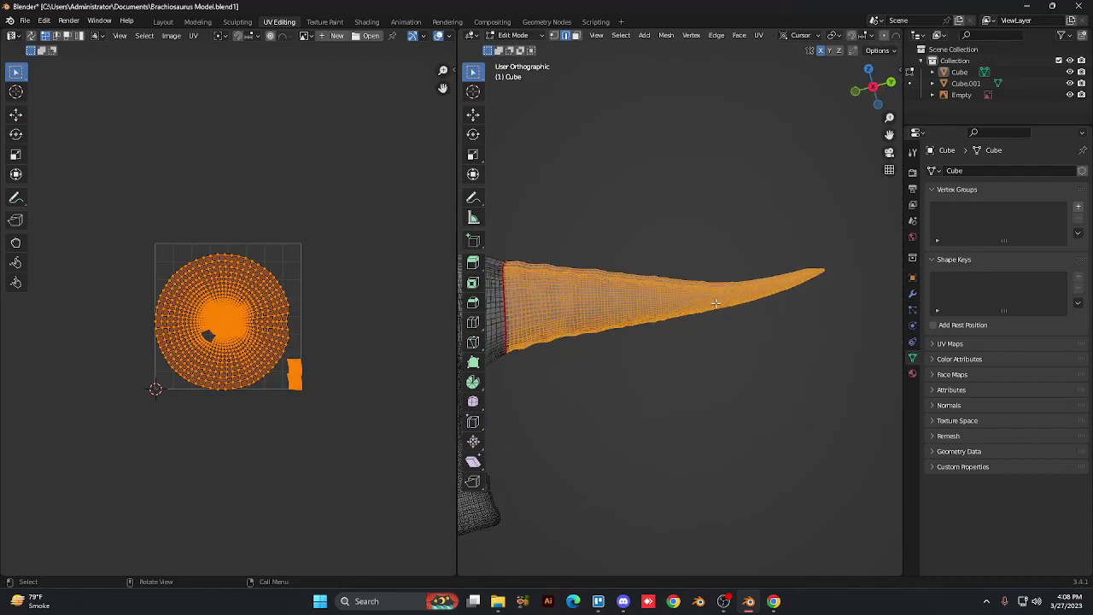
pyautogui.press('c')
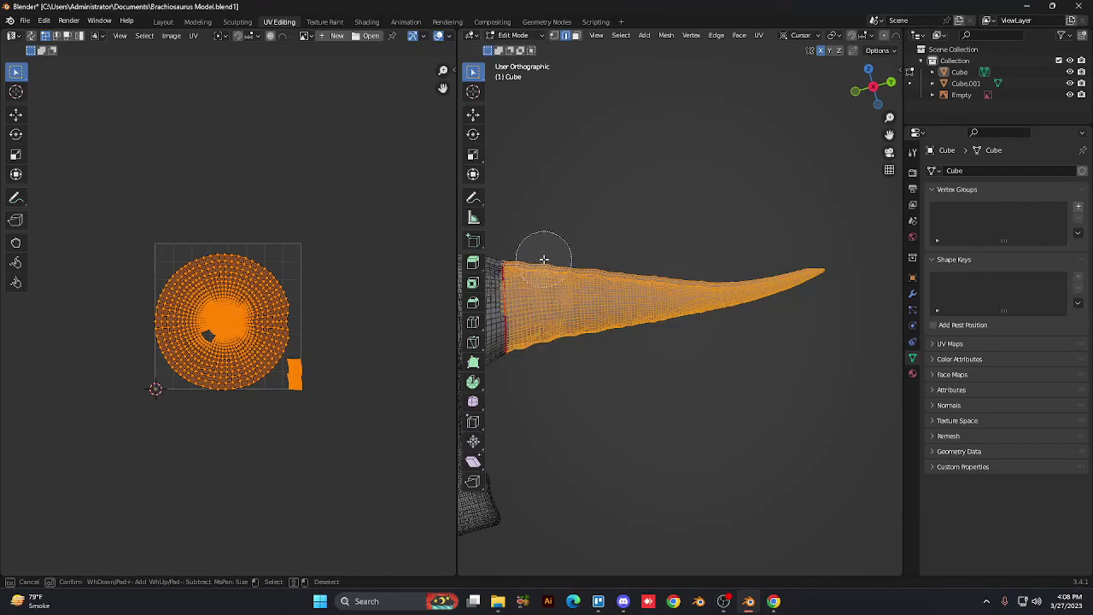
pyautogui.rightClick(544, 259)
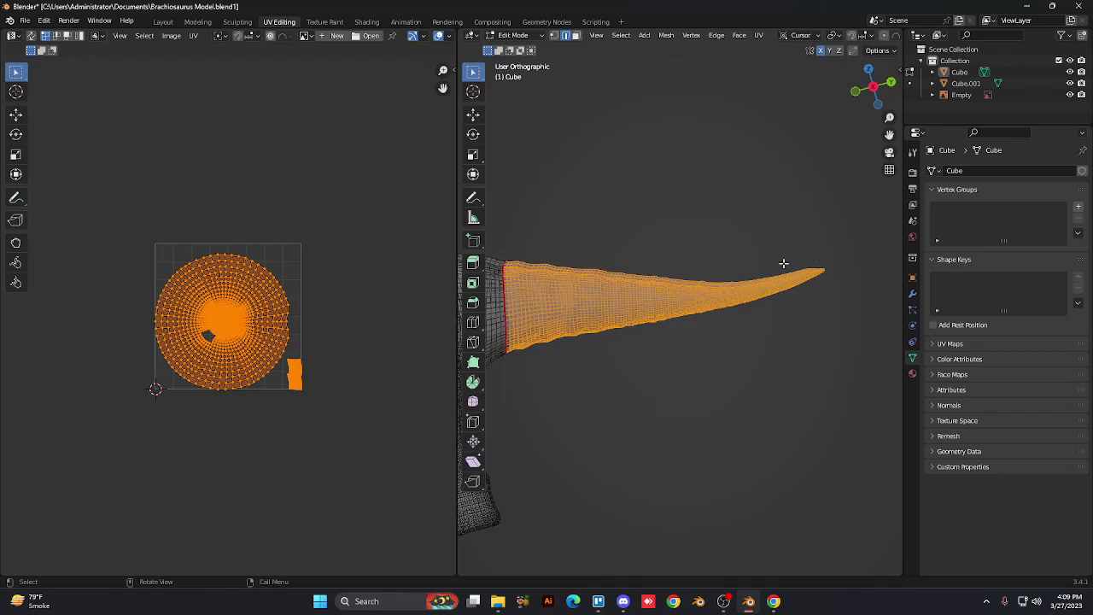
# Step: Turn off X-ray in a perspective view and clear the UV seam from the edge loop around the base of the tail
pyautogui.moveTo(543, 326); pyautogui.dragTo(500, 406, button='middle')
pyautogui.press('KP_5')
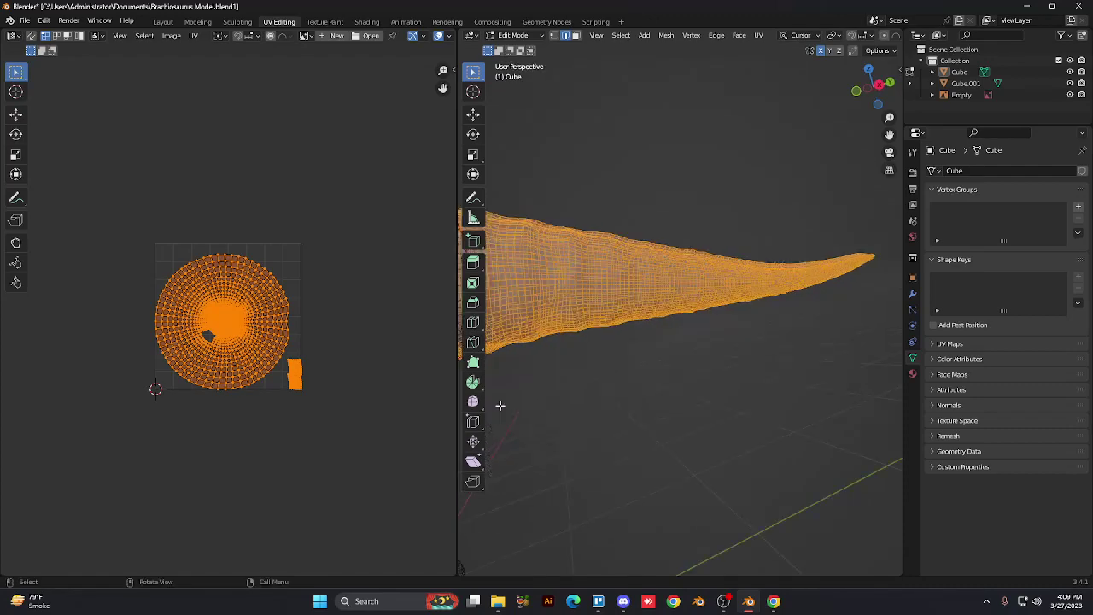
pyautogui.press('KP_Decimal')
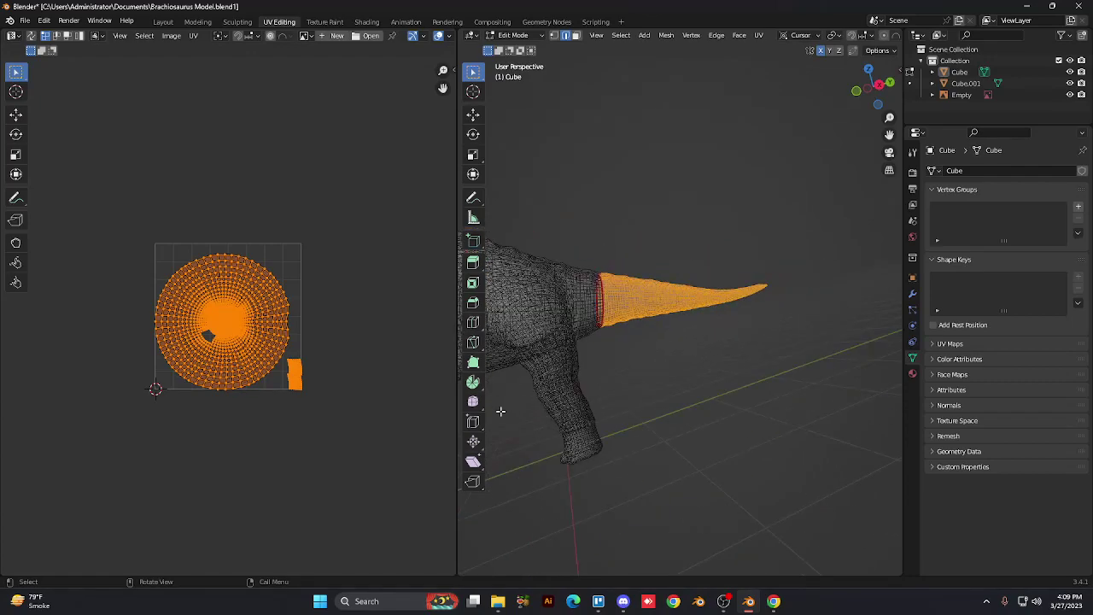
pyautogui.scroll(2, 502, 411)
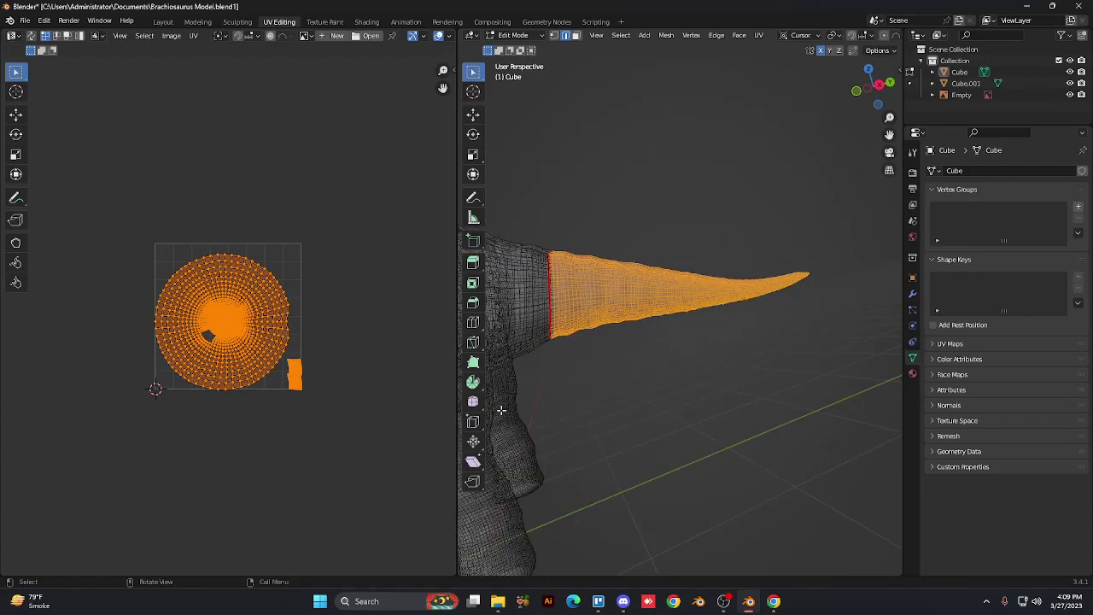
pyautogui.hotkey('alt', 'z')
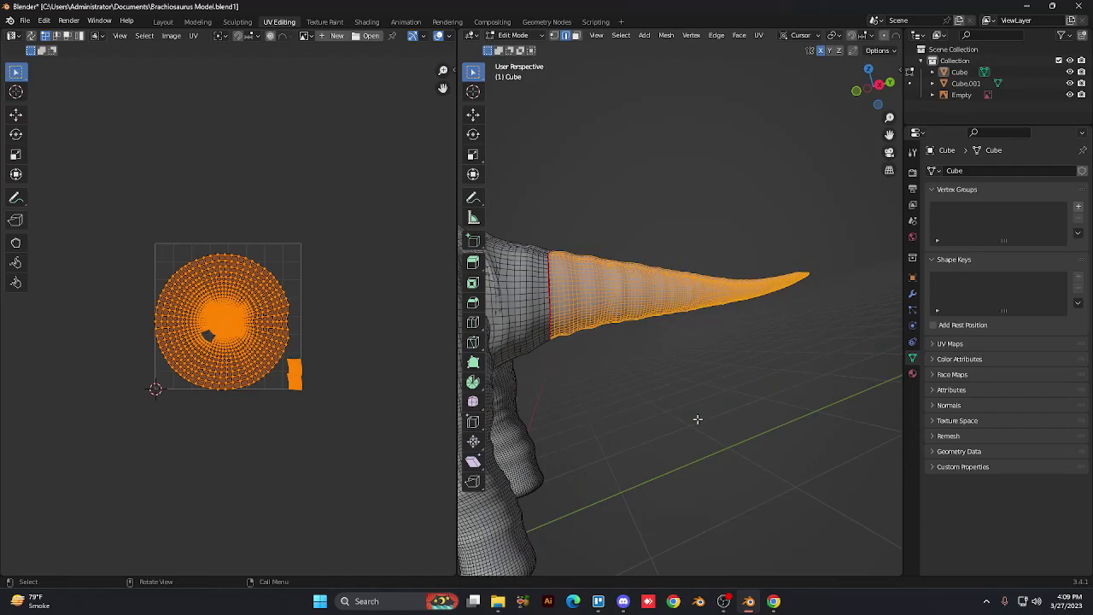
pyautogui.keyDown('alt'); pyautogui.click(547, 306); pyautogui.keyUp('alt')
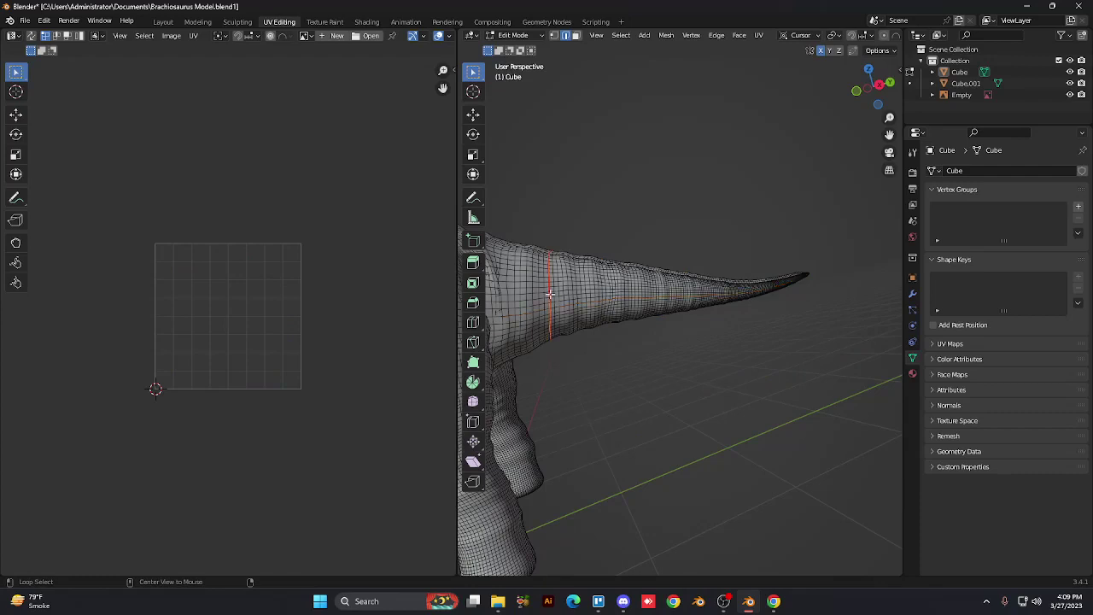
pyautogui.hotkey('alt', 'a')
pyautogui.rightClick(580, 224)
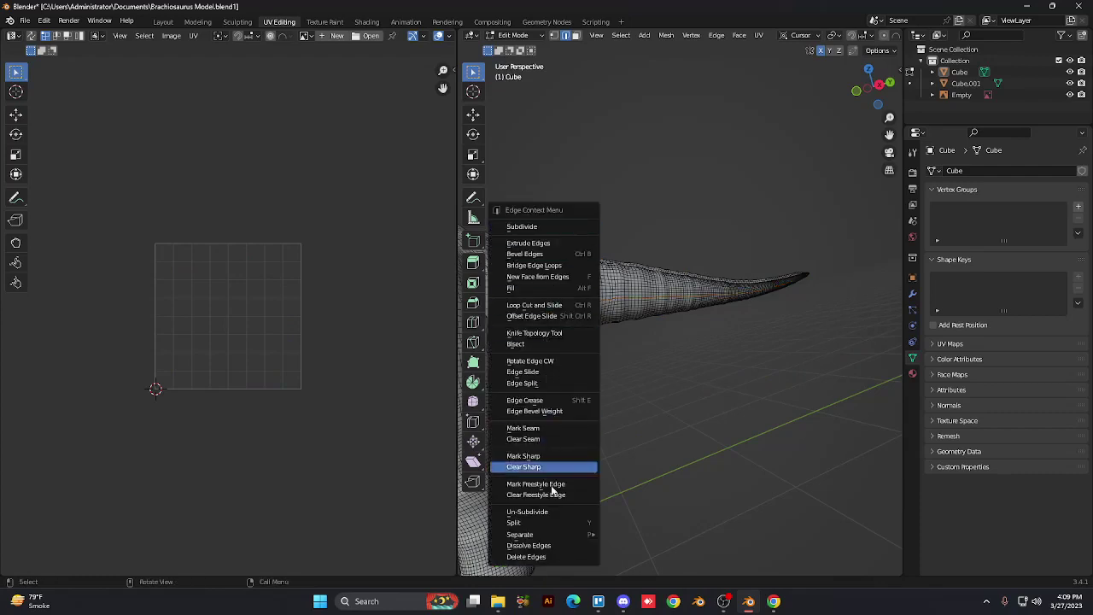
pyautogui.click(537, 441)
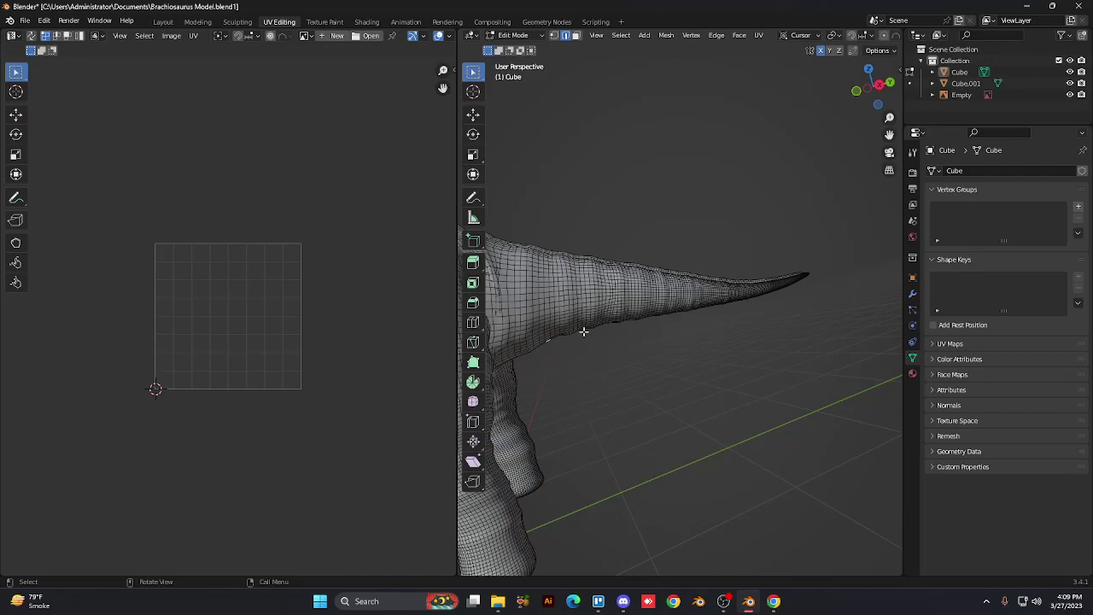
# Step: Examine the whole Brachiosaurus mesh from the rear, side and front
pyautogui.moveTo(584, 331); pyautogui.dragTo(512, 363, button='middle')
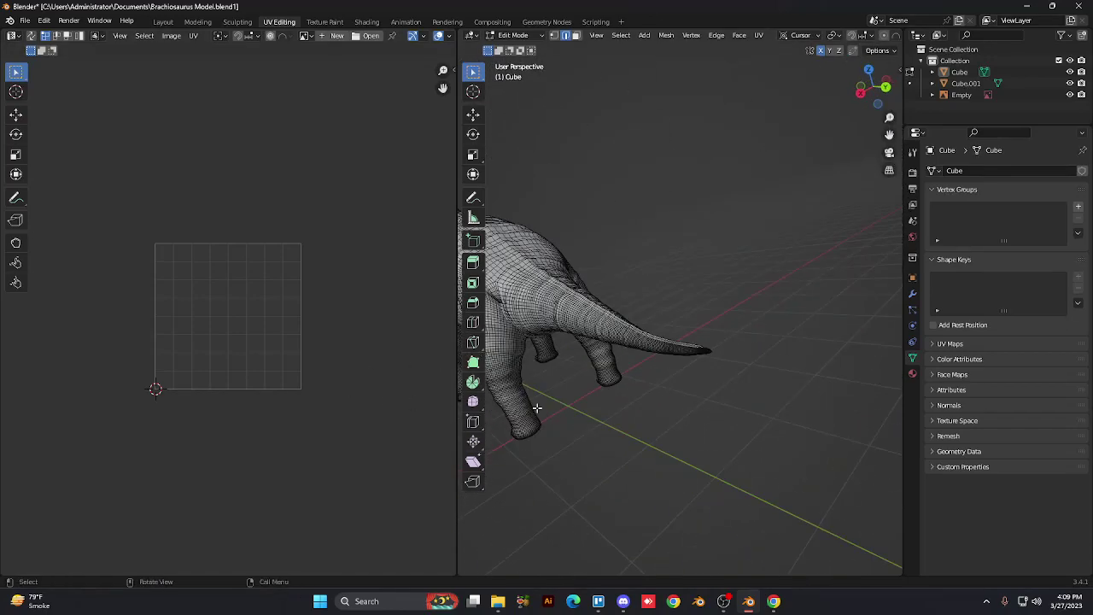
pyautogui.keyDown('shift'); pyautogui.moveTo(536, 408); pyautogui.dragTo(727, 424, button='middle'); pyautogui.keyUp('shift')
pyautogui.moveTo(568, 453); pyautogui.dragTo(629, 453, button='middle')
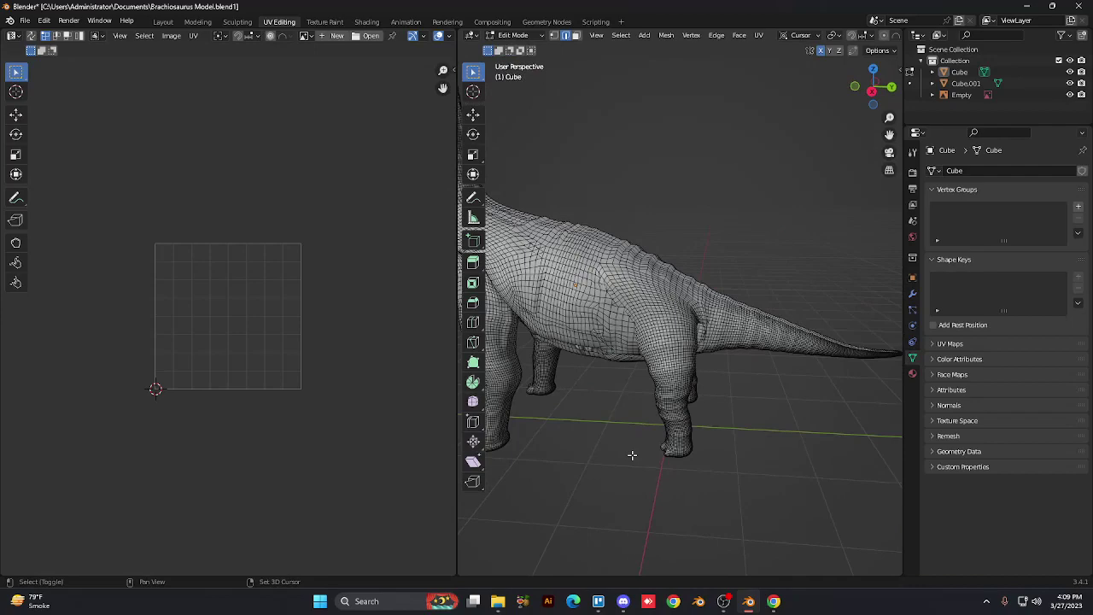
pyautogui.scroll(-8, 632, 454)
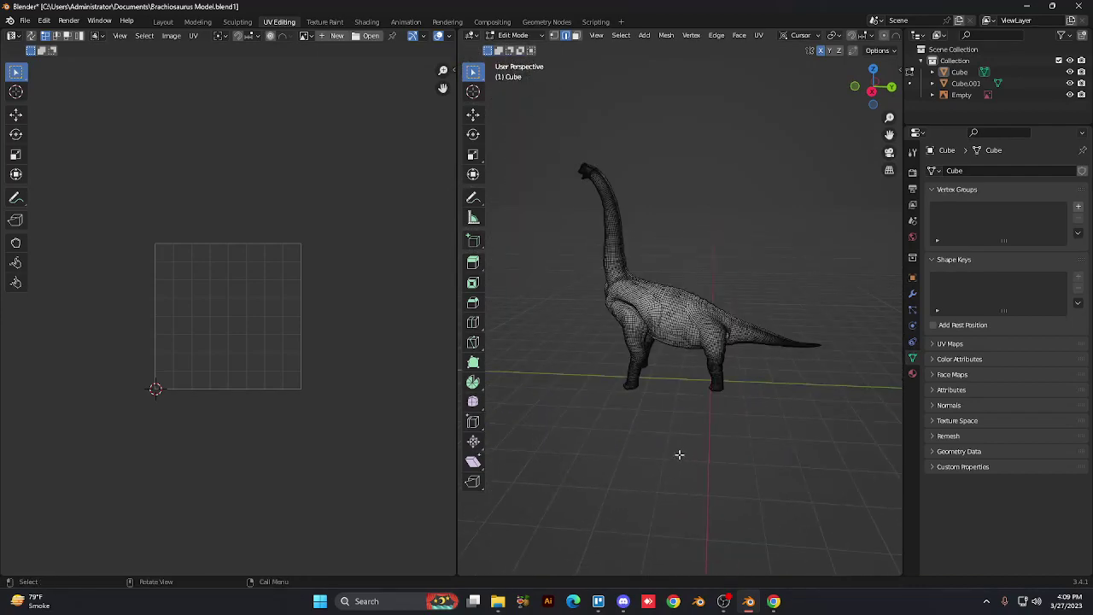
pyautogui.scroll(2, 679, 455)
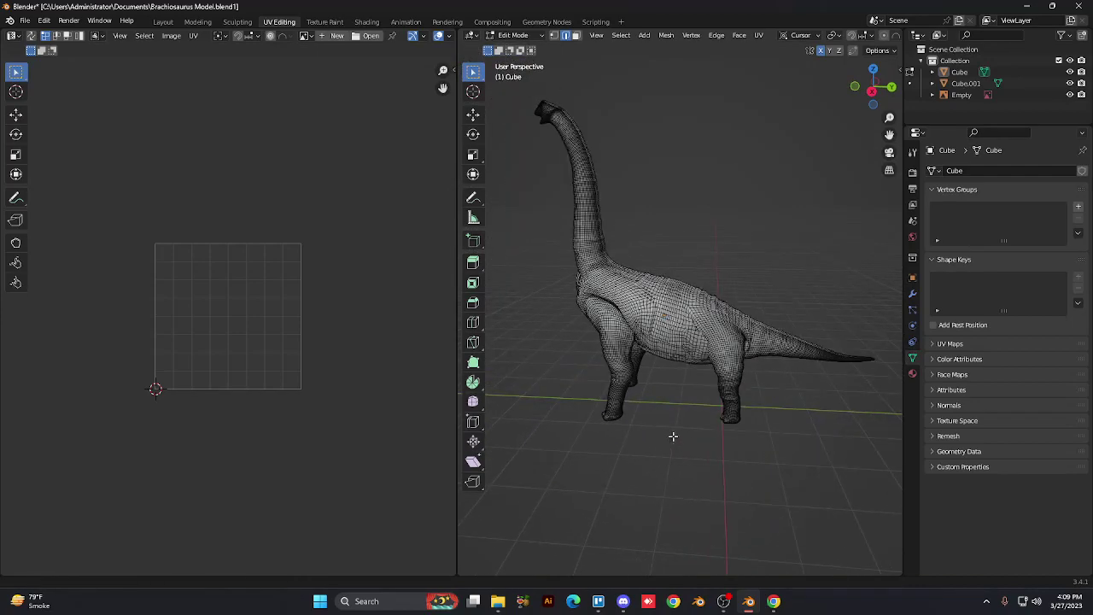
pyautogui.scroll(3, 672, 448)
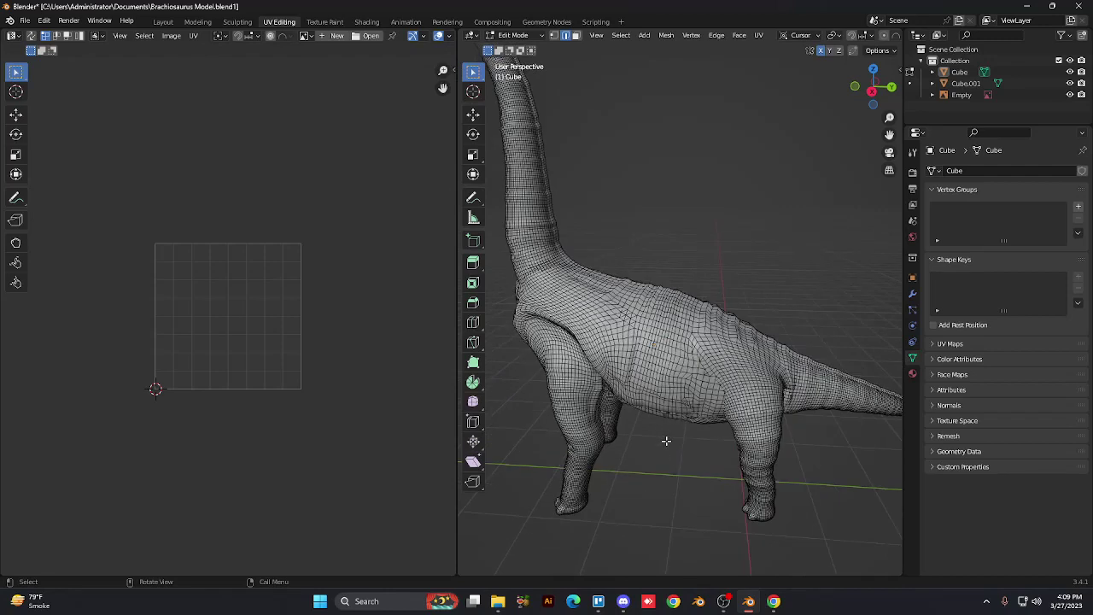
pyautogui.moveTo(666, 441); pyautogui.dragTo(768, 425, button='middle')
pyautogui.scroll(-3, 713, 414)
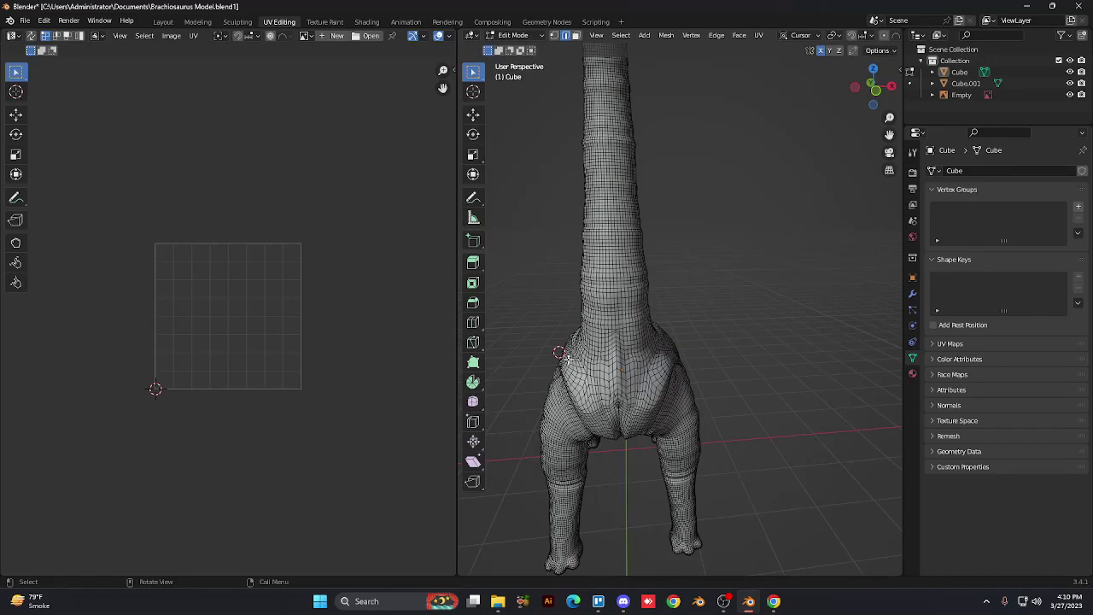
# Step: Switch to the Layout workspace, unlink the material from the Brachiosaurus body and remove its empty material slot
pyautogui.click(161, 21)
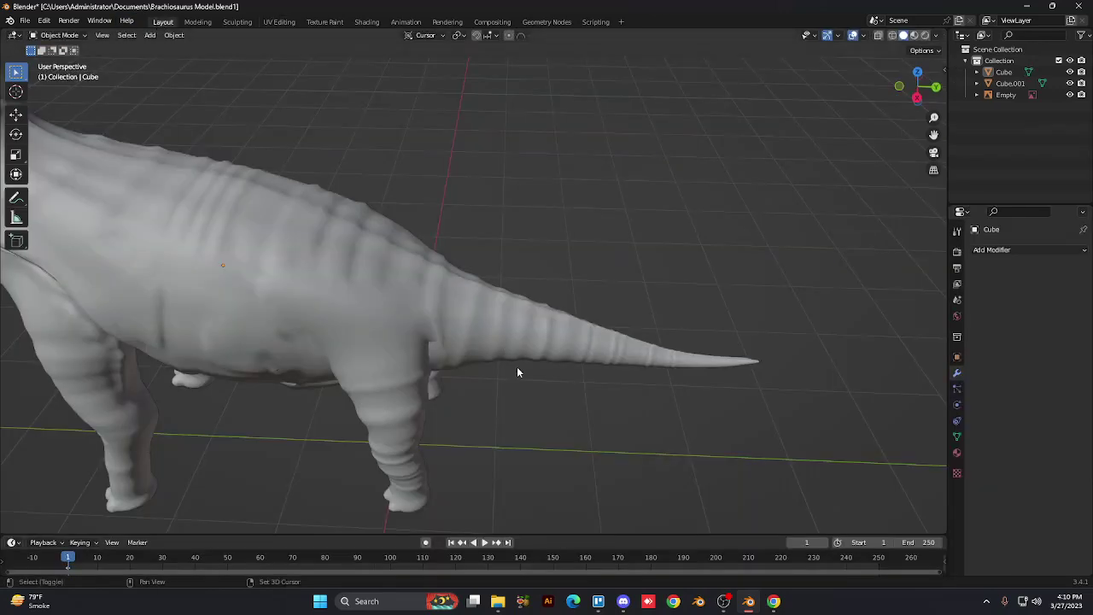
pyautogui.moveTo(516, 372); pyautogui.dragTo(605, 373, button='middle')
pyautogui.scroll(-4, 613, 374)
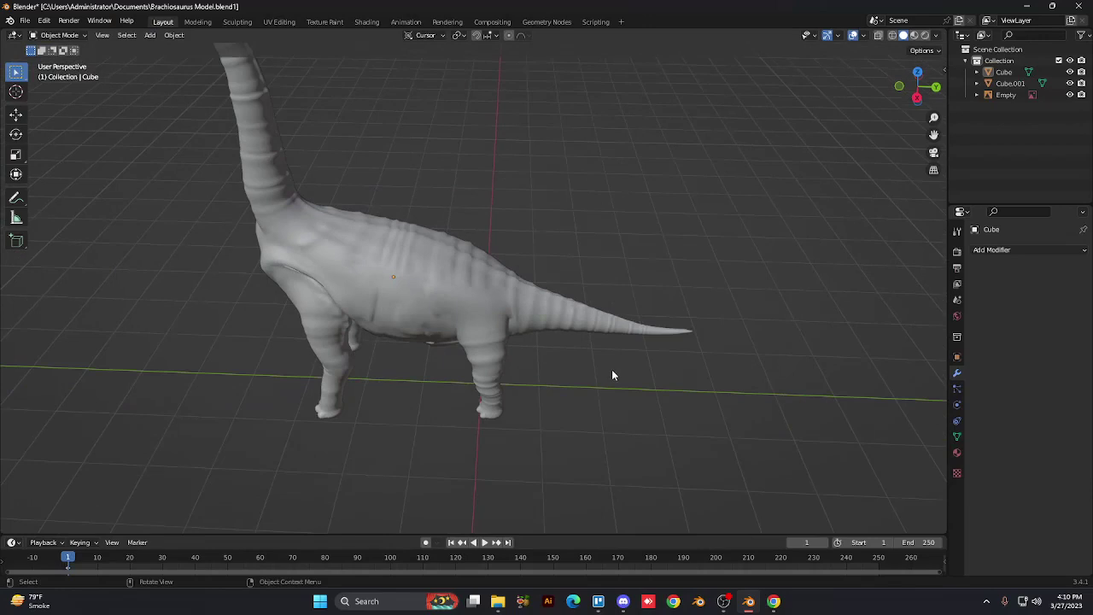
pyautogui.click(956, 453)
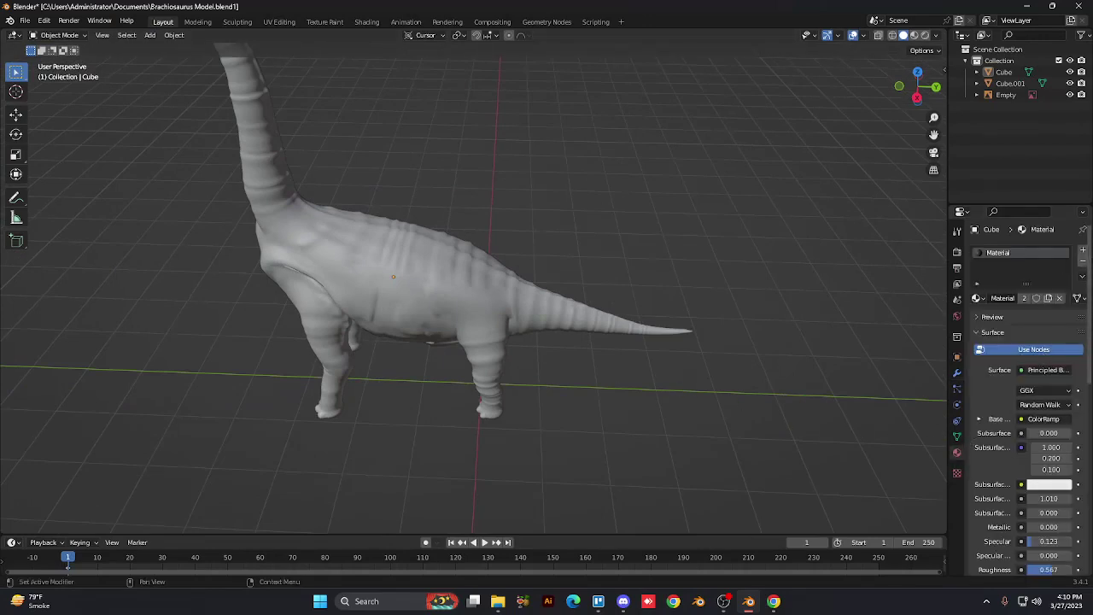
pyautogui.click(1060, 298)
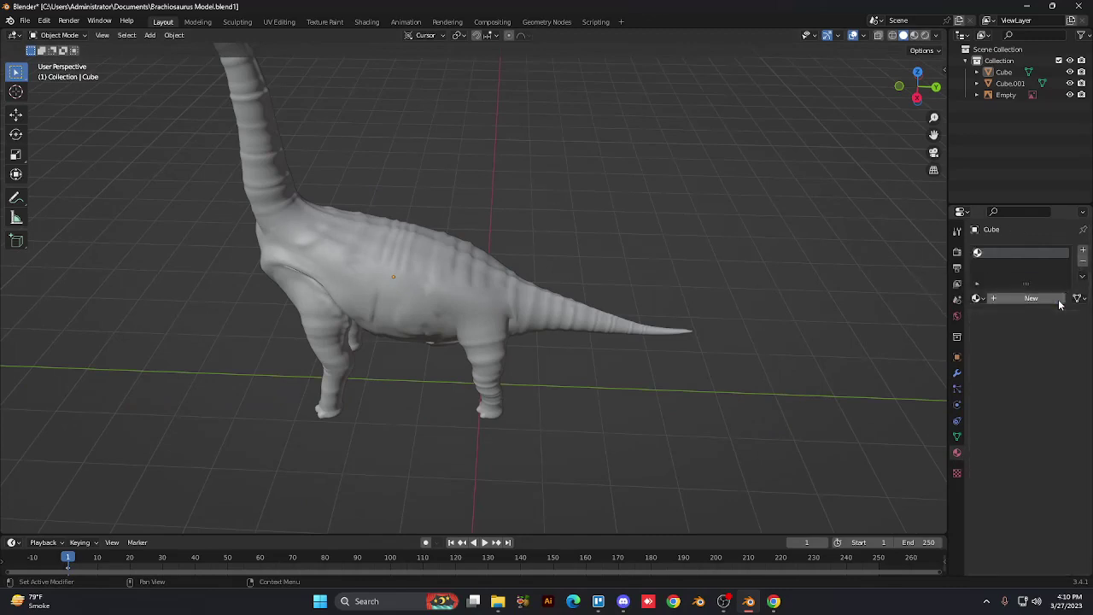
pyautogui.click(1060, 301)
pyautogui.click(1060, 298)
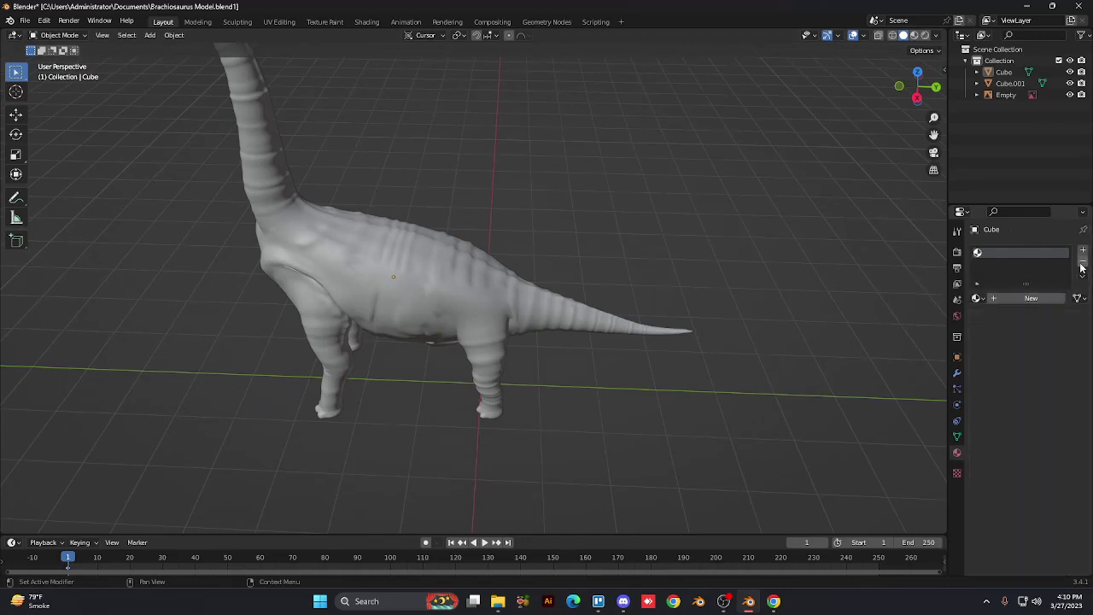
pyautogui.click(1082, 261)
# Step: Inspect the whole model without its material in Material Preview shading and return the viewport to Solid shading
pyautogui.click(914, 36)
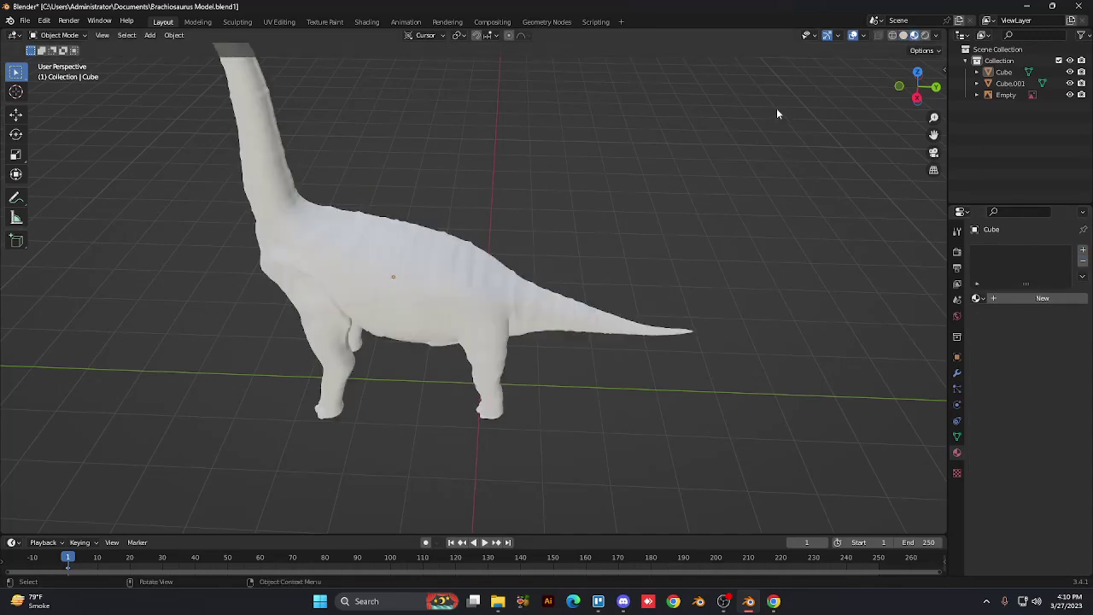
pyautogui.moveTo(685, 152); pyautogui.dragTo(784, 142, button='middle')
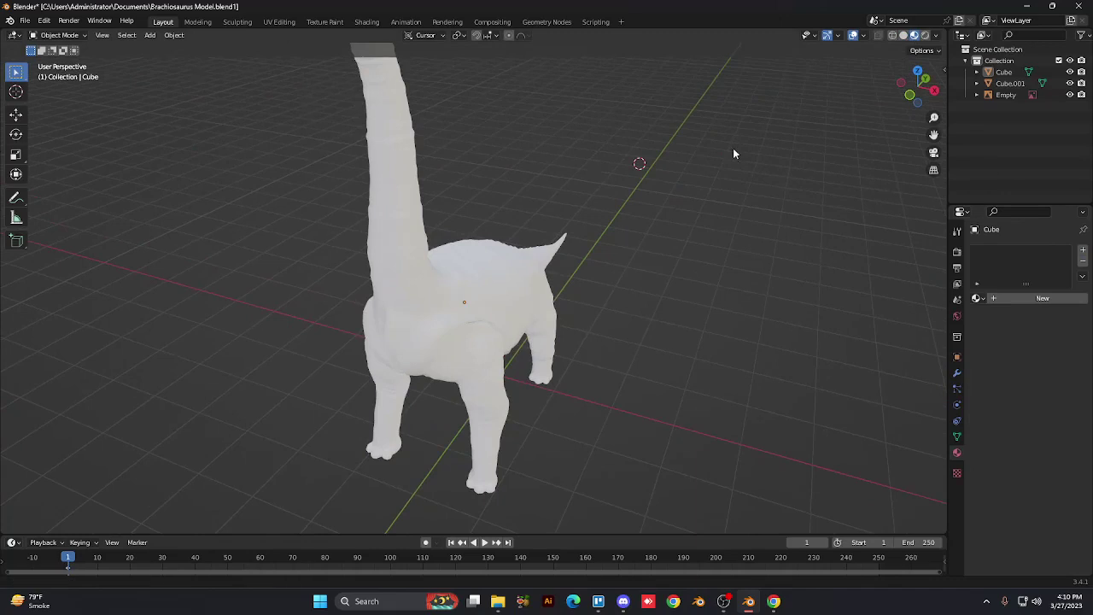
pyautogui.scroll(-4, 731, 179)
pyautogui.scroll(1, 696, 238)
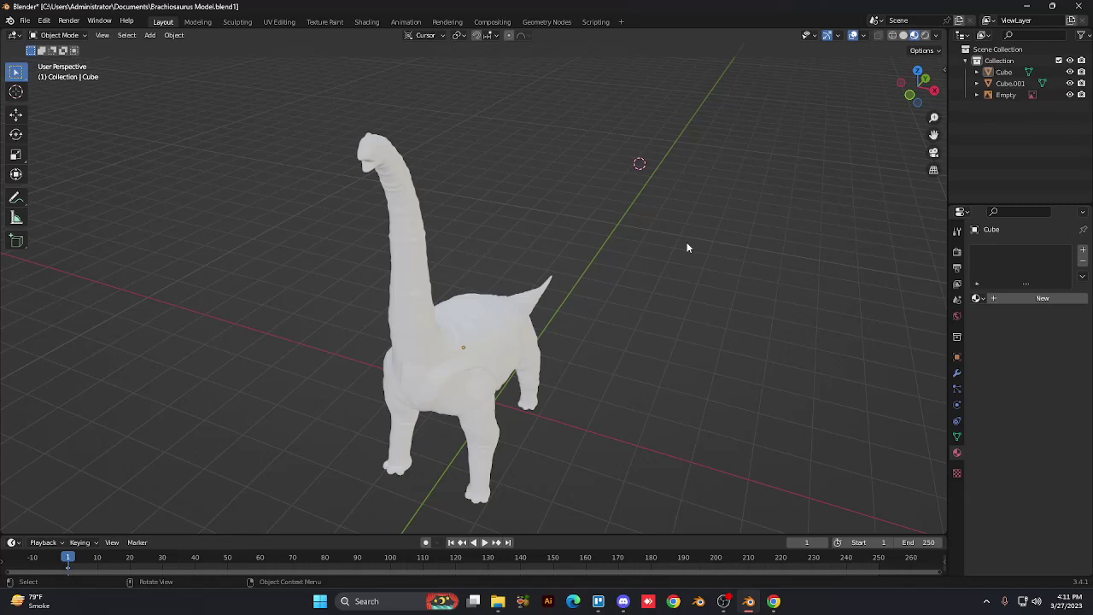
pyautogui.press('KP_6')
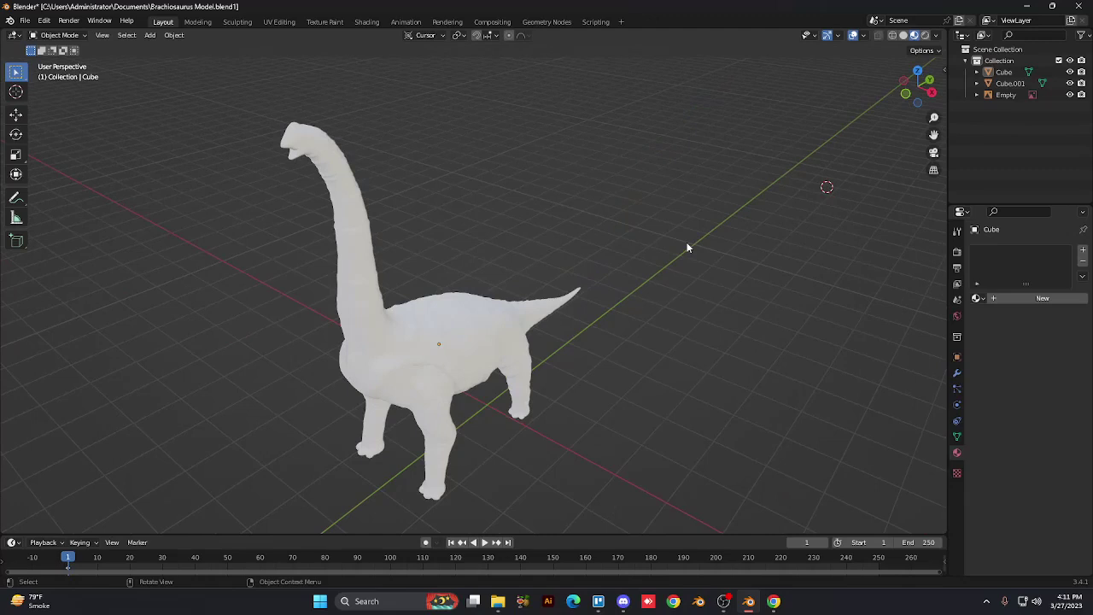
pyautogui.press('KP_8')
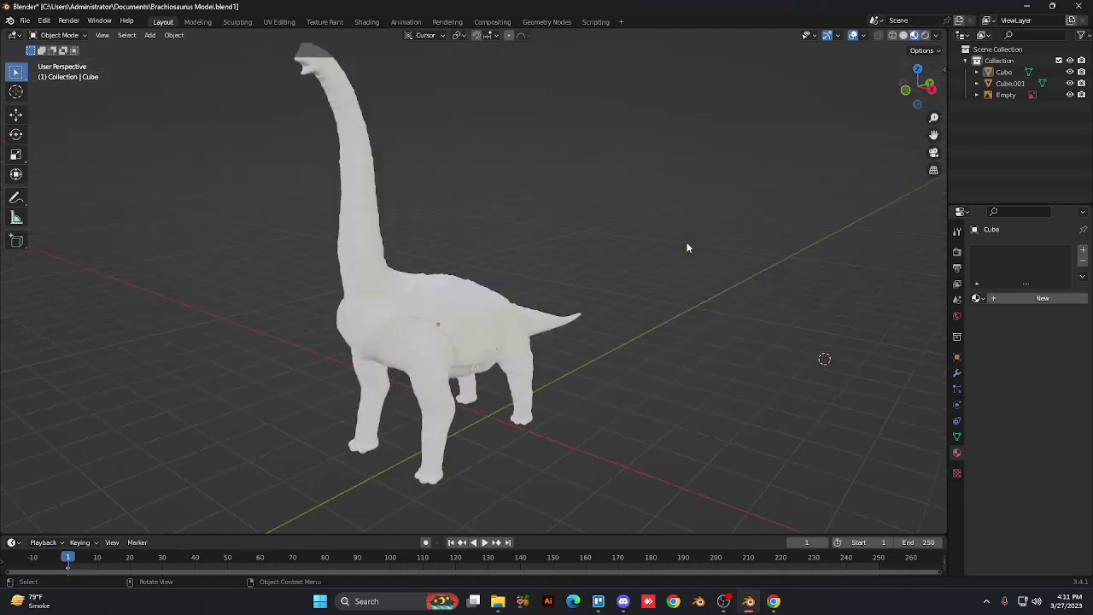
pyautogui.press('shift')
pyautogui.keyDown('shift'); pyautogui.moveTo(687, 248); pyautogui.dragTo(694, 282, button='middle'); pyautogui.keyUp('shift')
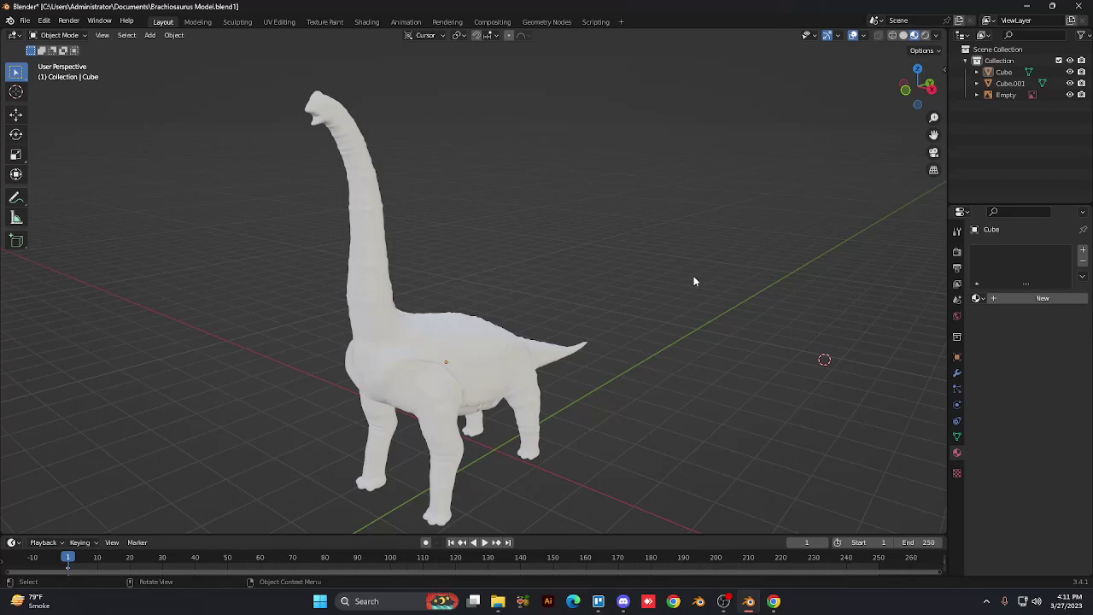
pyautogui.press('KP_1')
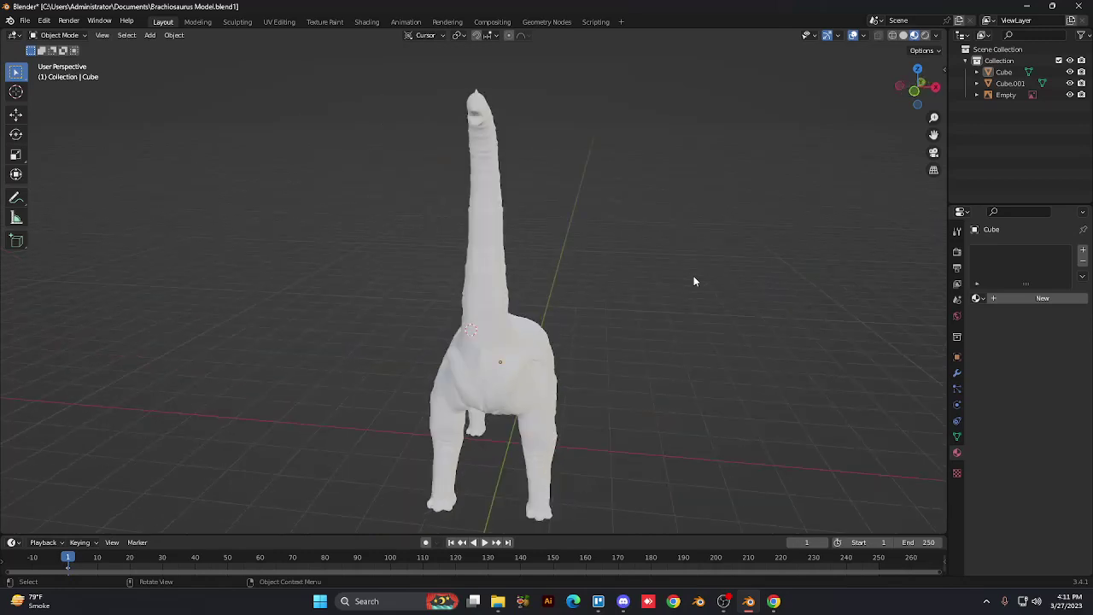
pyautogui.hotkey('ctrl', 'z')
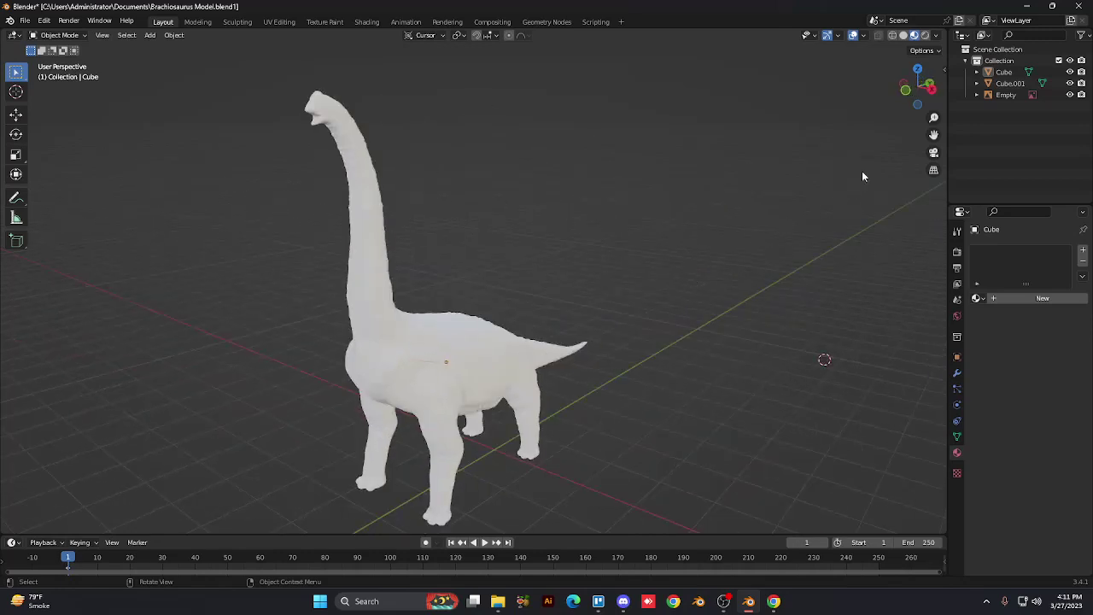
pyautogui.click(903, 35)
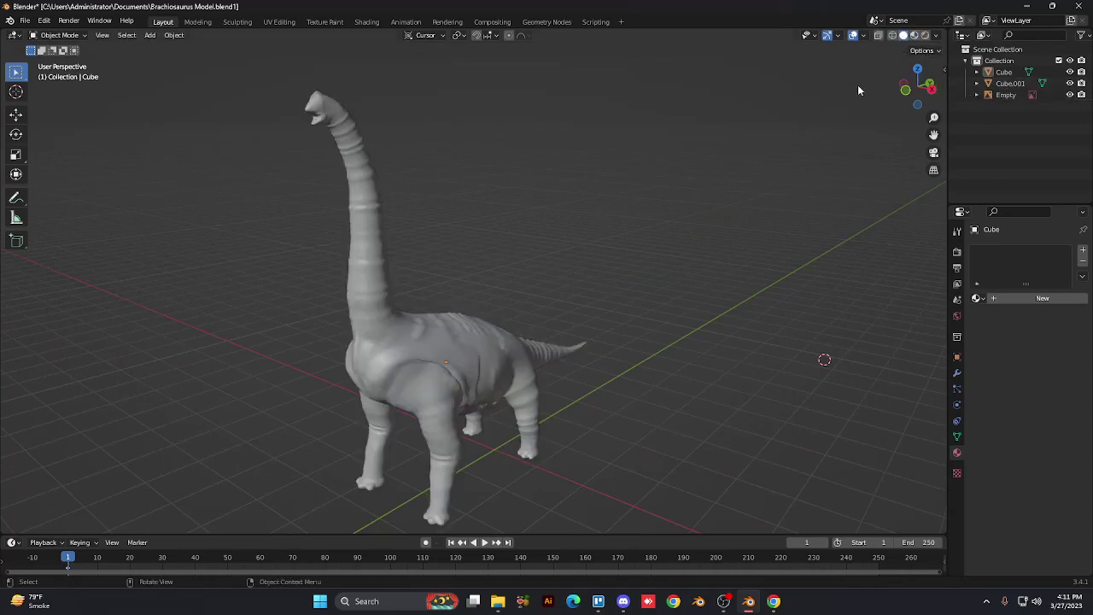